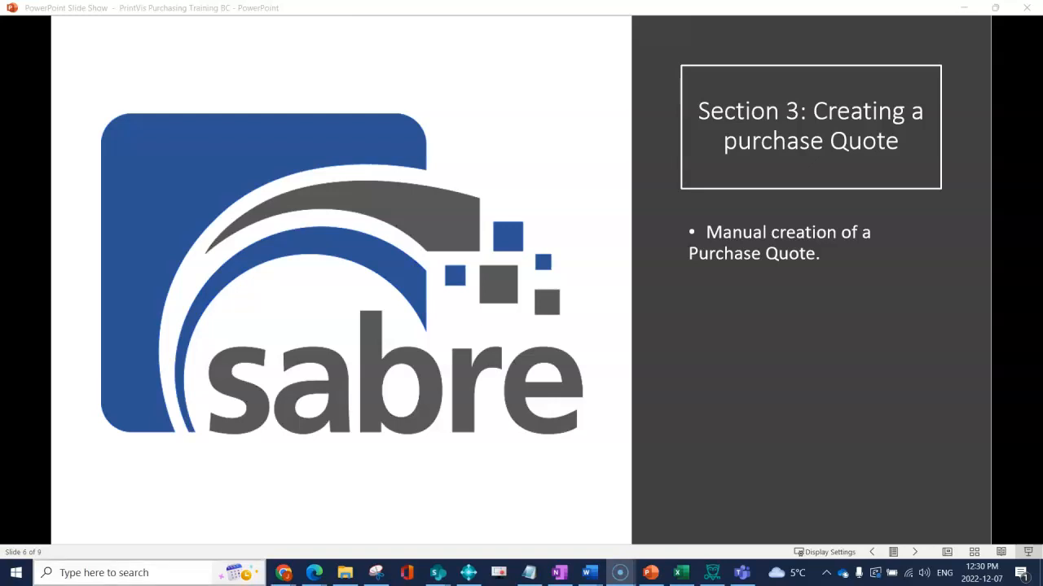
Bookmark Purchase Quotes from a 'purchase quo' search and expand all navigation links
mouse_move(314, 572)
left_click(386, 513)
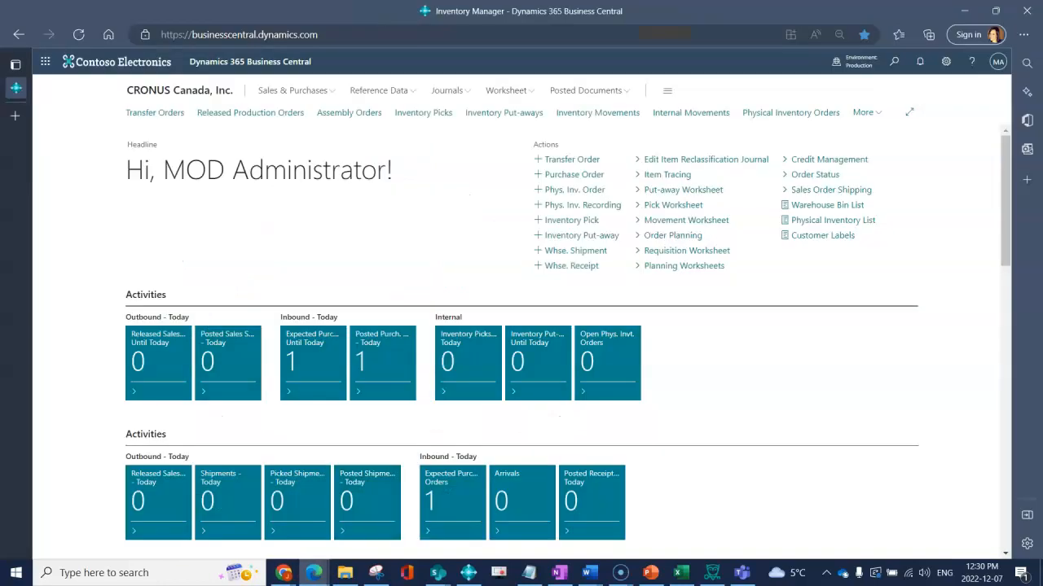
left_click(894, 61)
type("purchase")
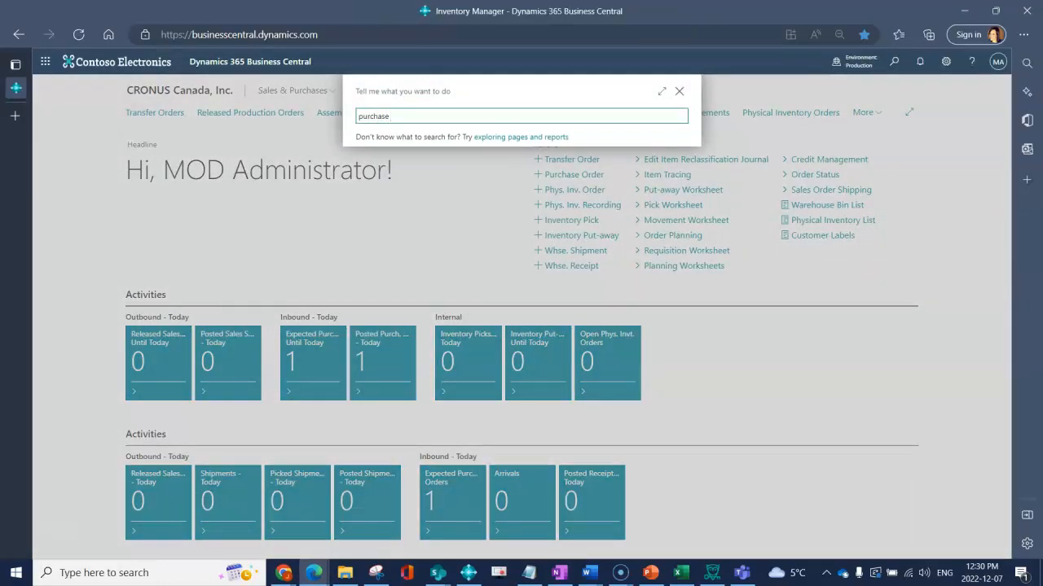
type(" quo")
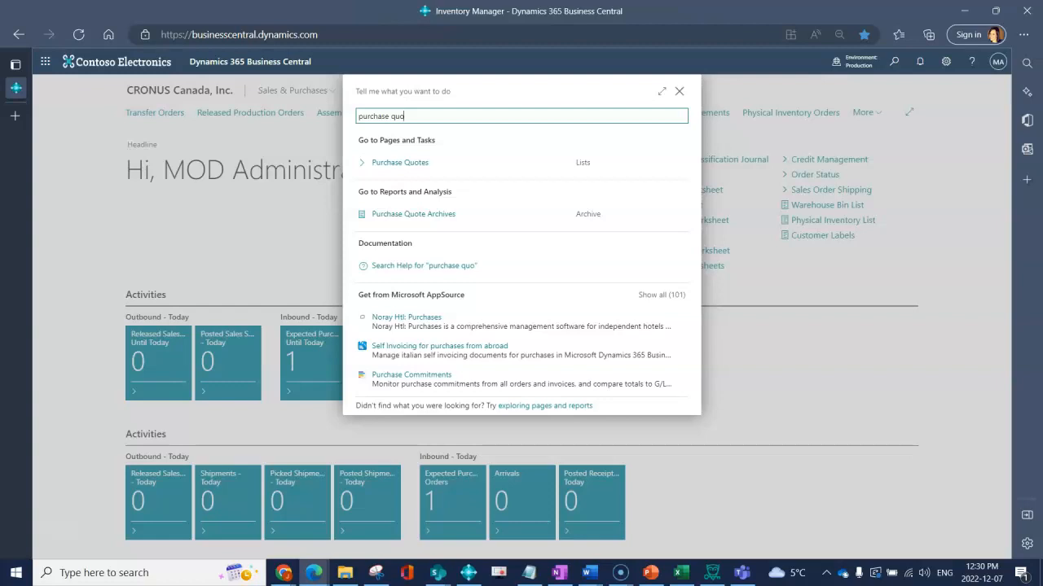
key("Down")
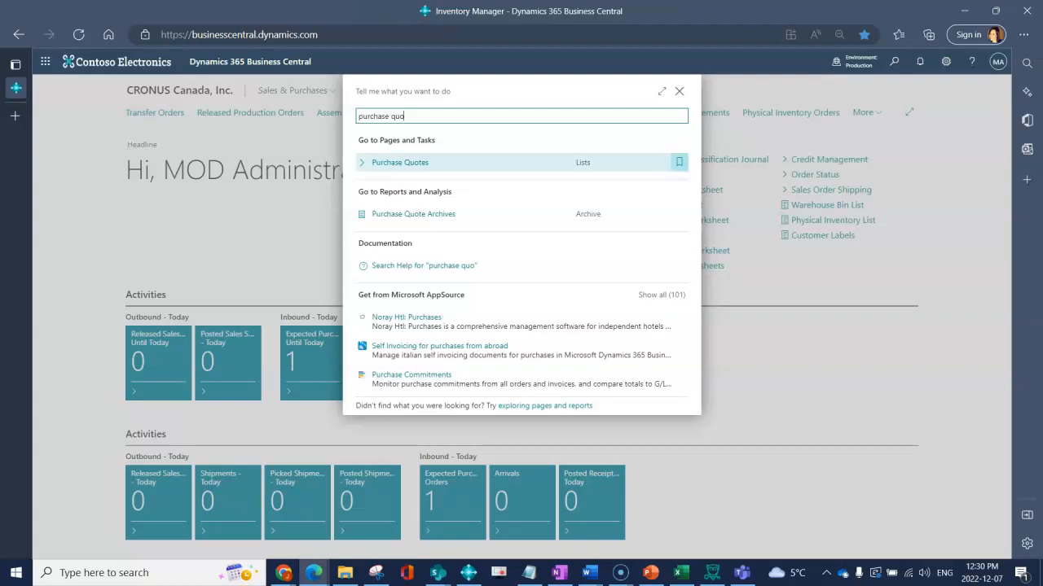
left_click(679, 162)
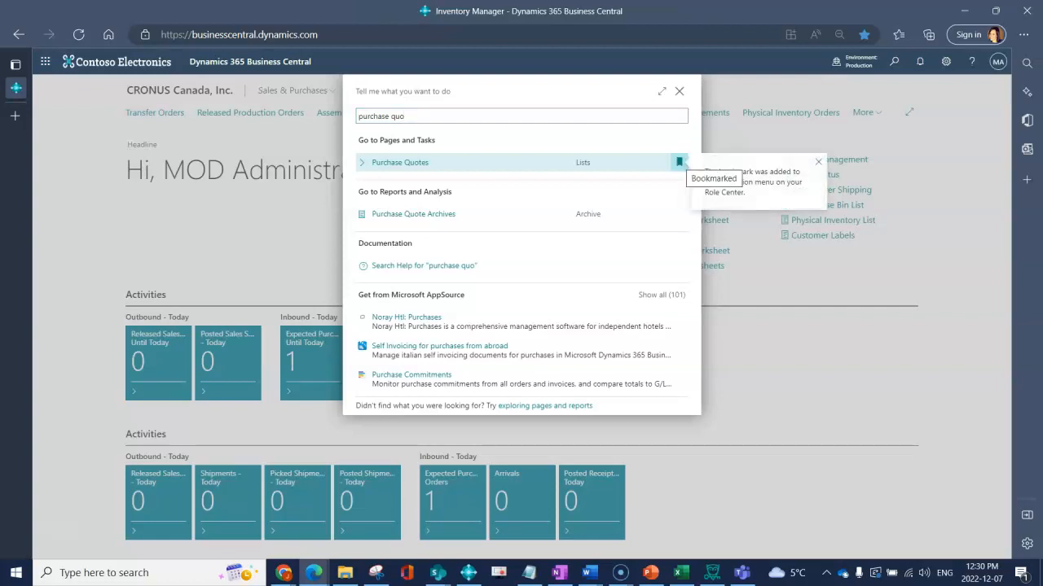
key("Escape")
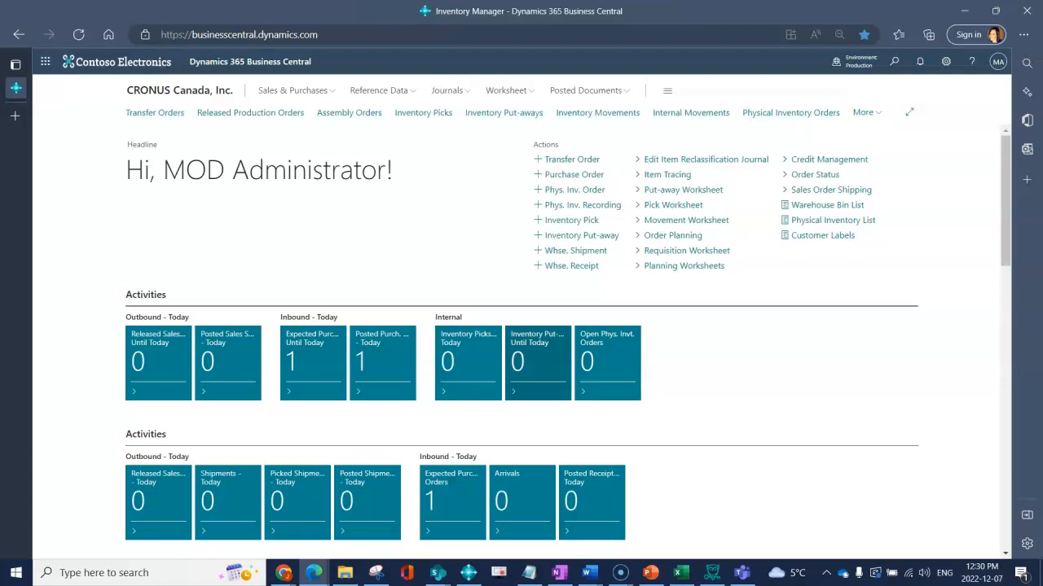
left_click(909, 112)
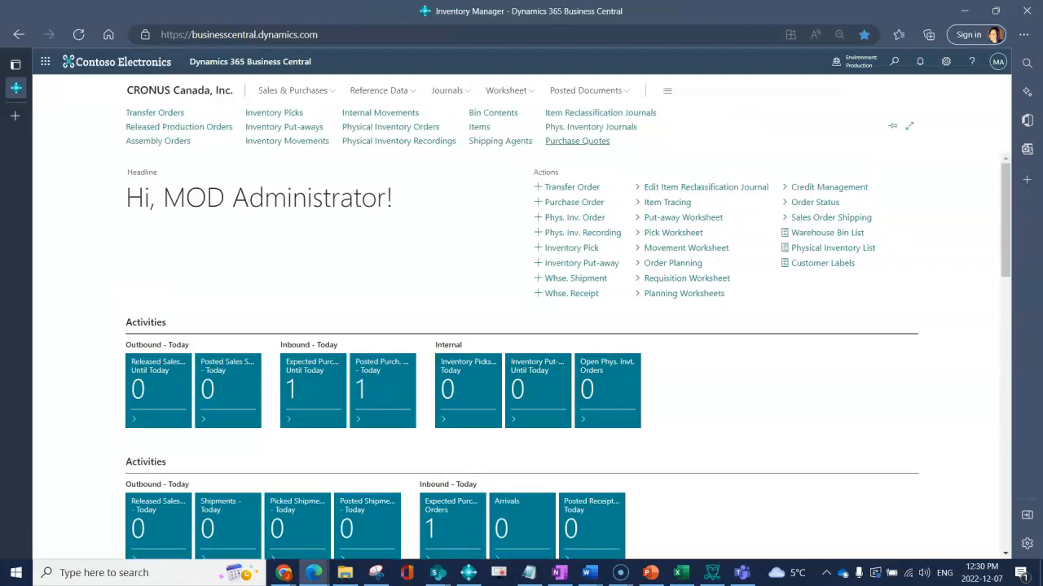
Start a new purchase quote and choose vendor Nod Publishers by typing 'noc'
left_click(576, 141)
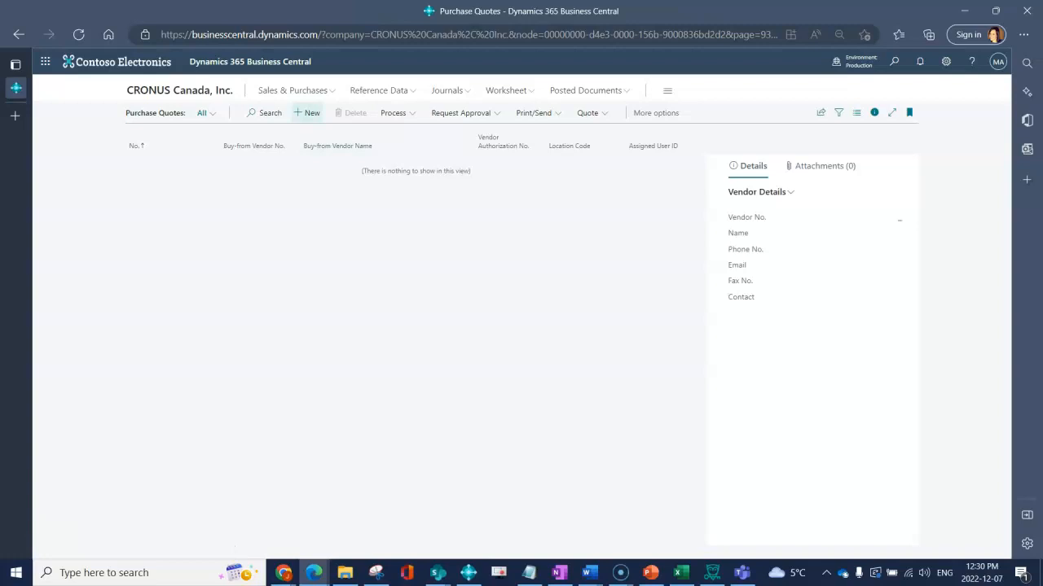
left_click(307, 112)
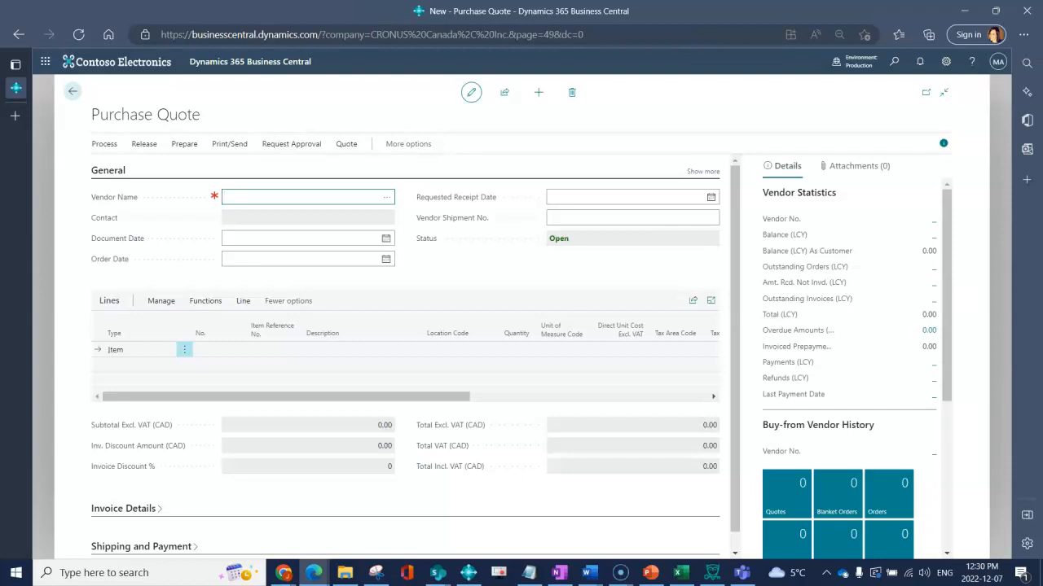
type("noc")
key("Tab")
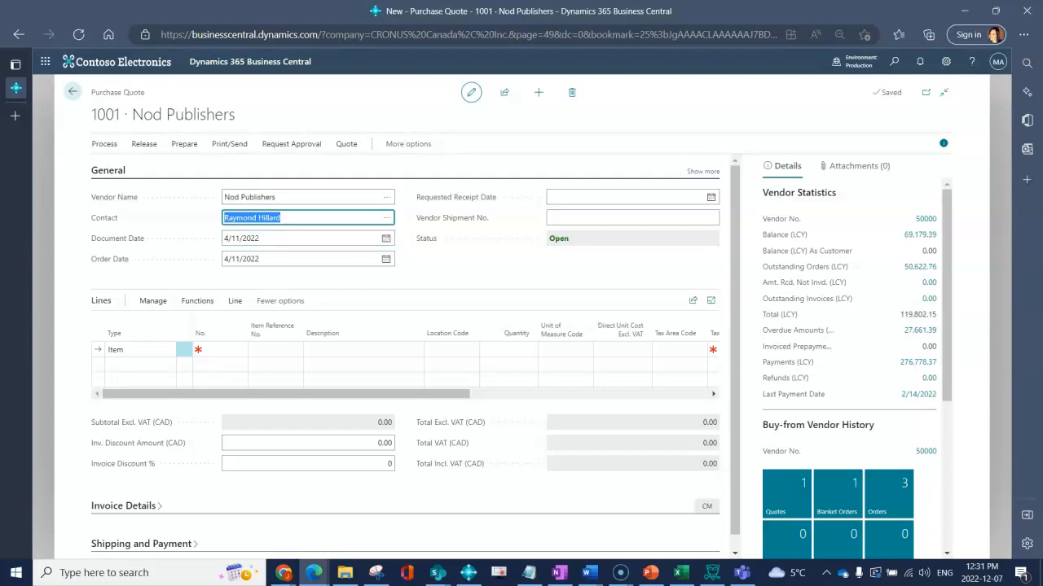
left_click(387, 197)
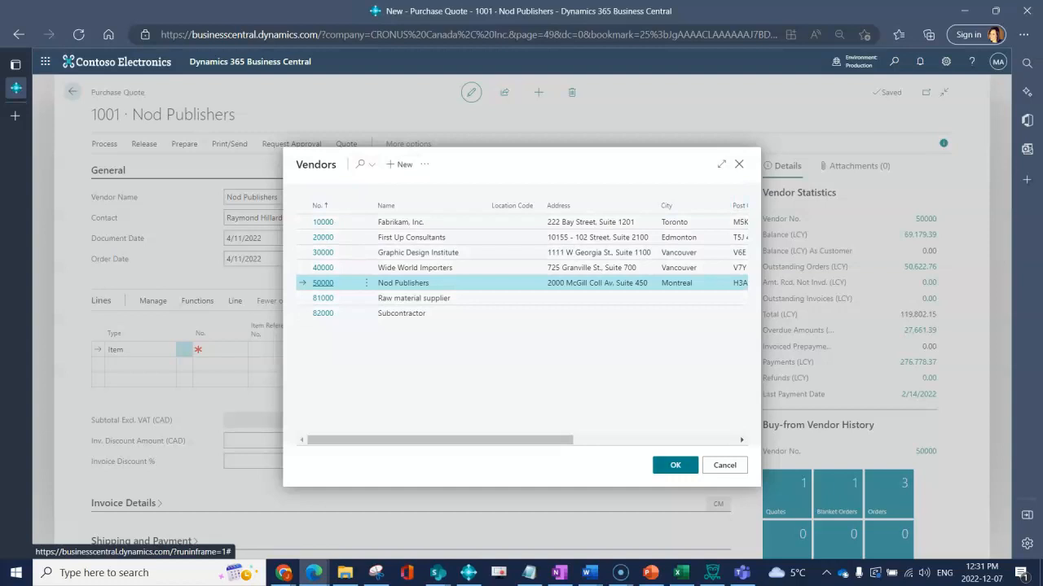
left_click(675, 465)
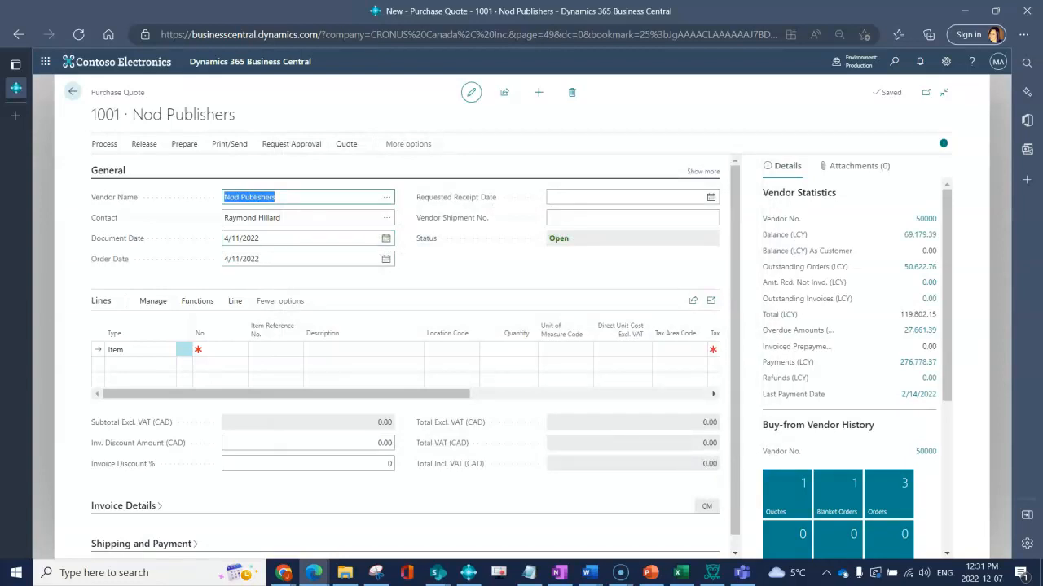
left_click_drag(91, 114, 120, 114)
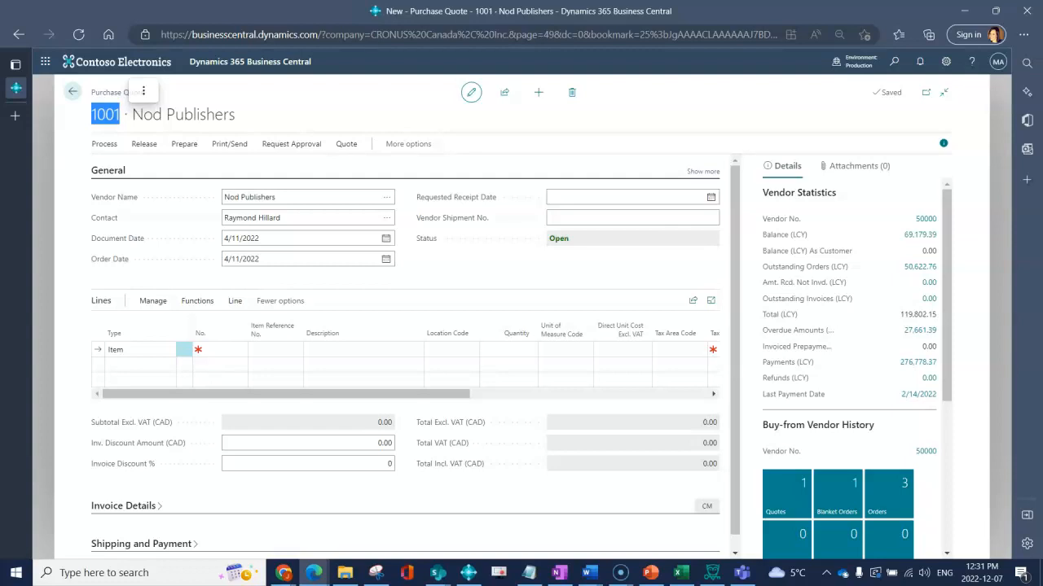
Open the Contact field's lookup on quote 1001 and select contact CT000020
left_click(281, 115)
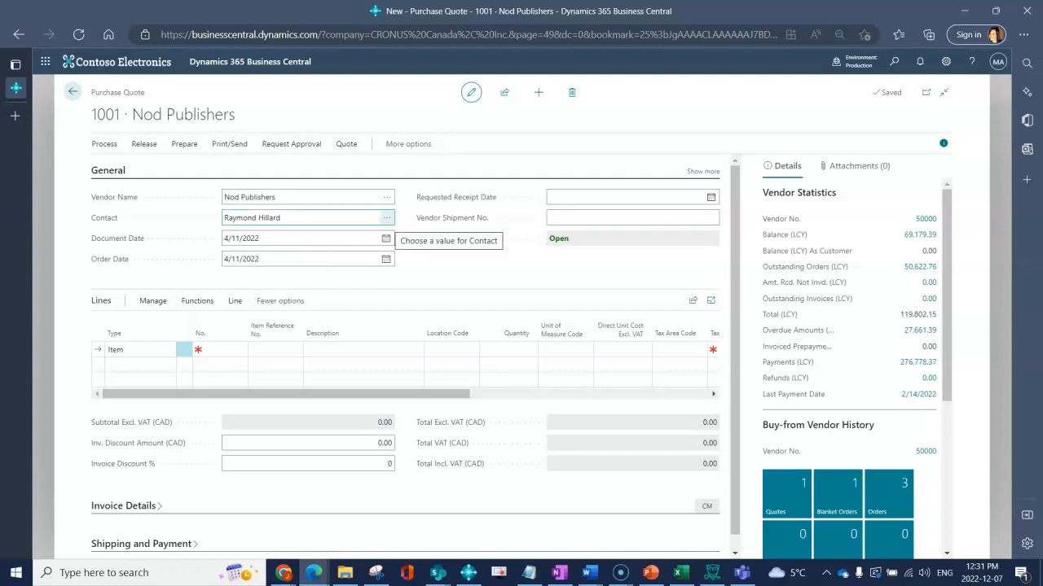
left_click(387, 218)
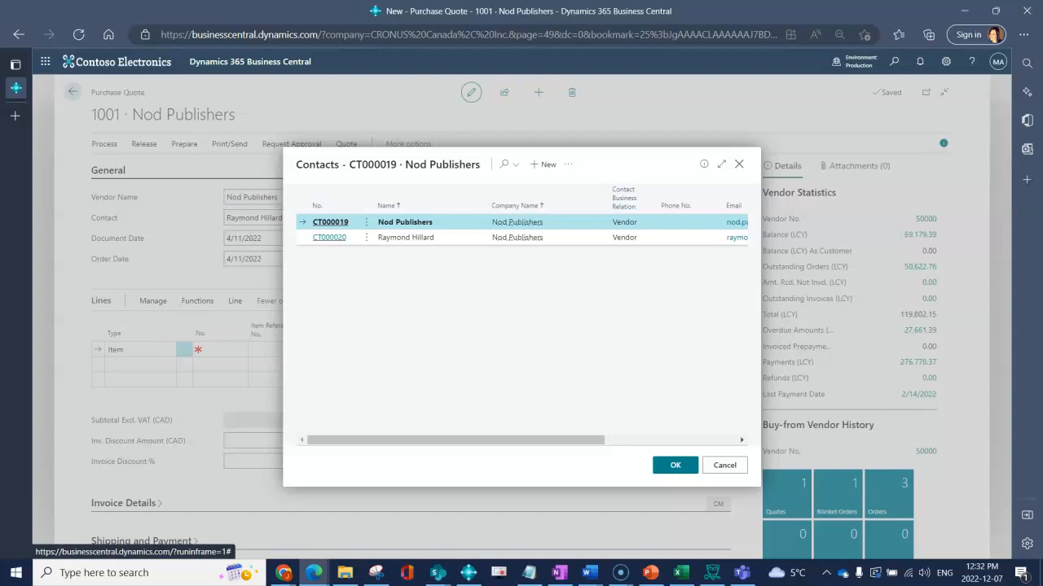
left_click(329, 238)
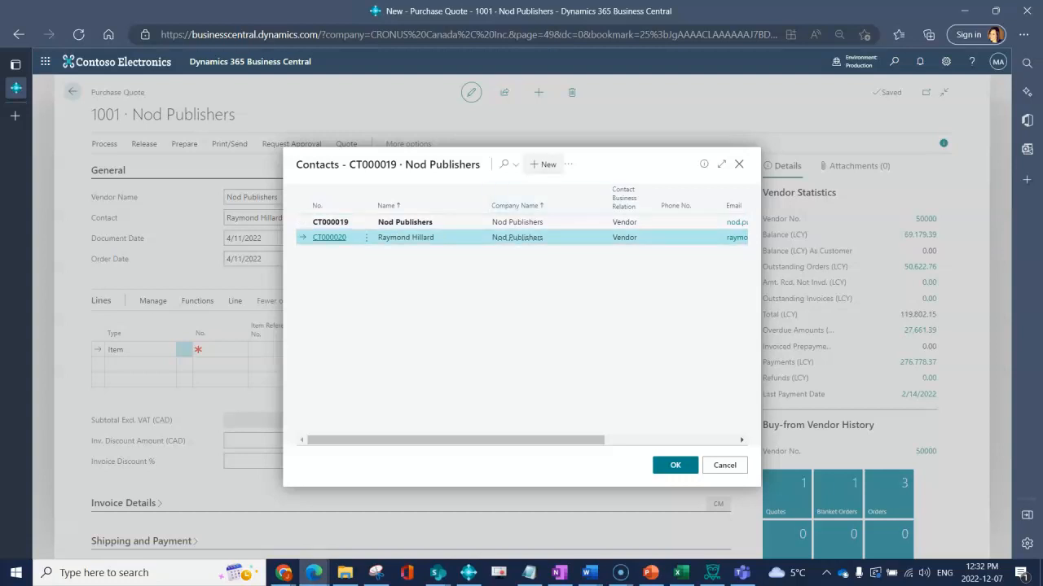
Add a new Nod Publishers contact numbered CT000025 and enter the person's full name
left_click(544, 165)
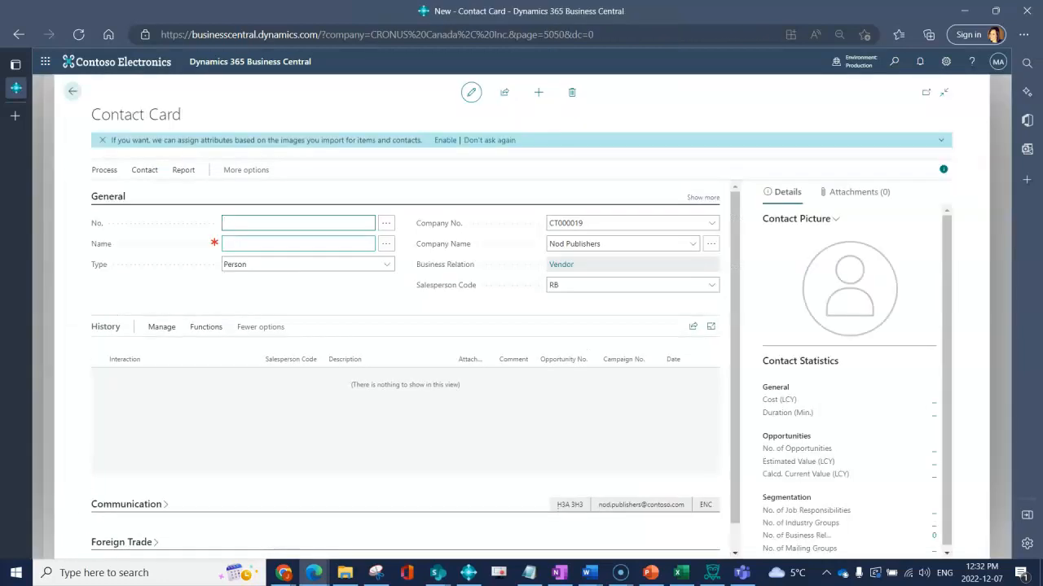
key("Tab")
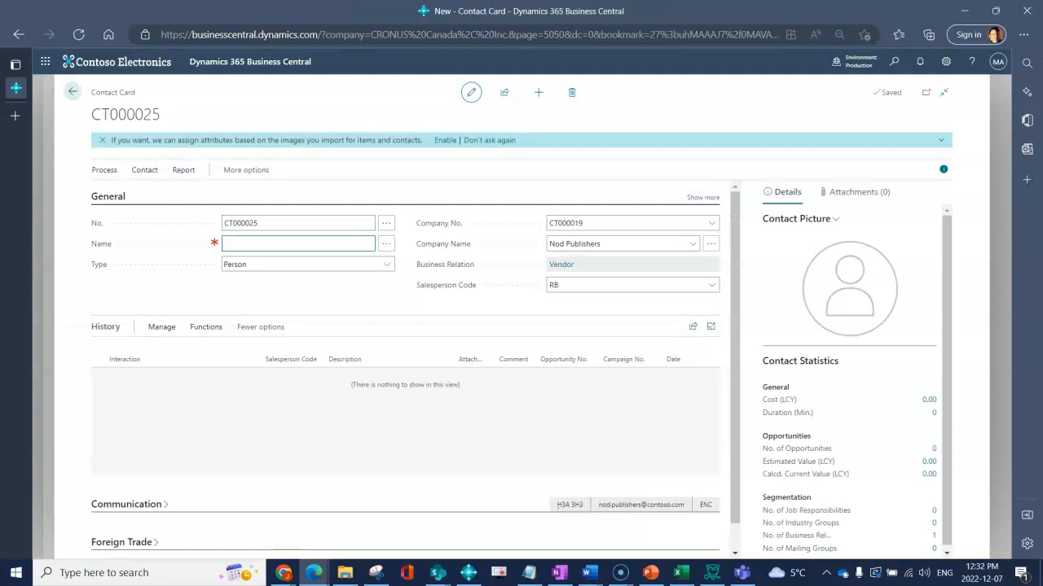
key("Tab")
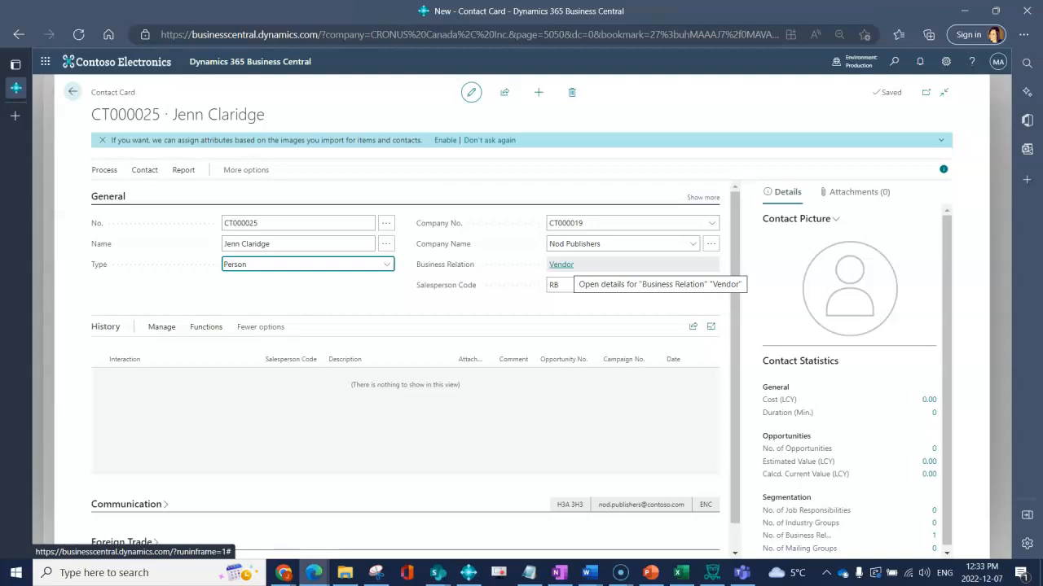
Enter the contact's mobile phone number and replace the e-mail's name part with the contact's own
left_click(127, 504)
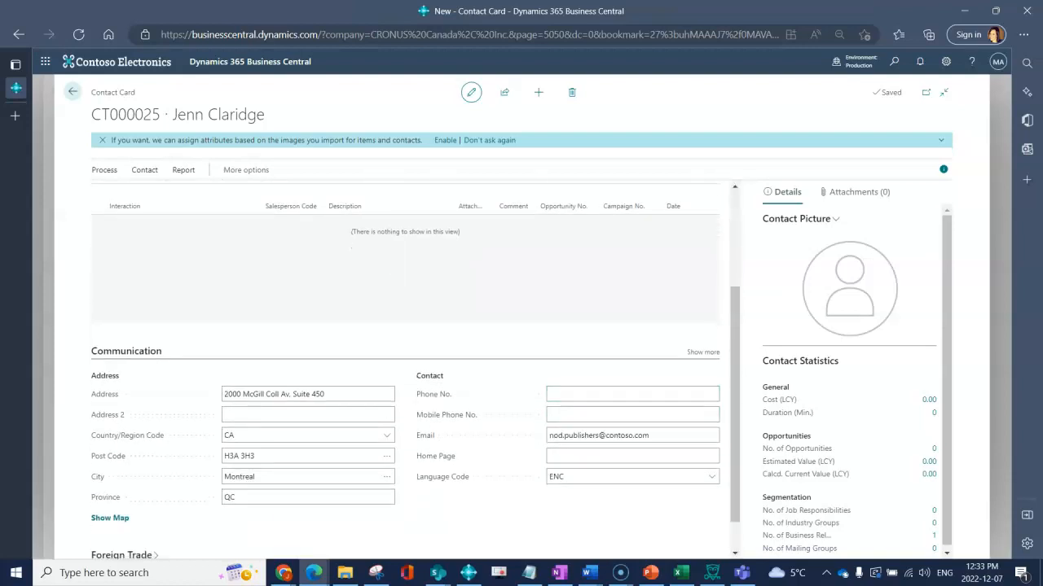
left_click(702, 352)
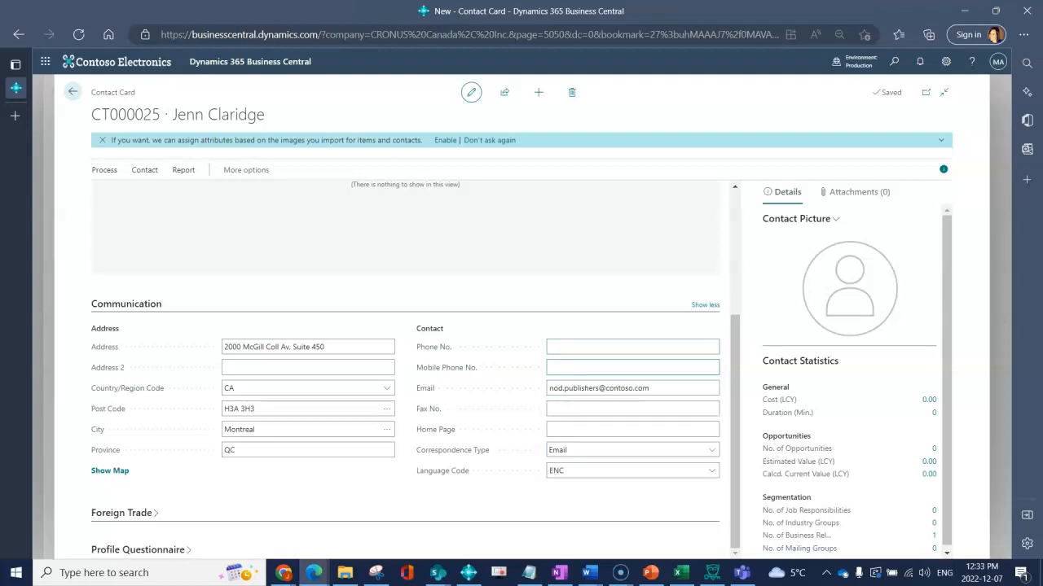
type("555 555 5555")
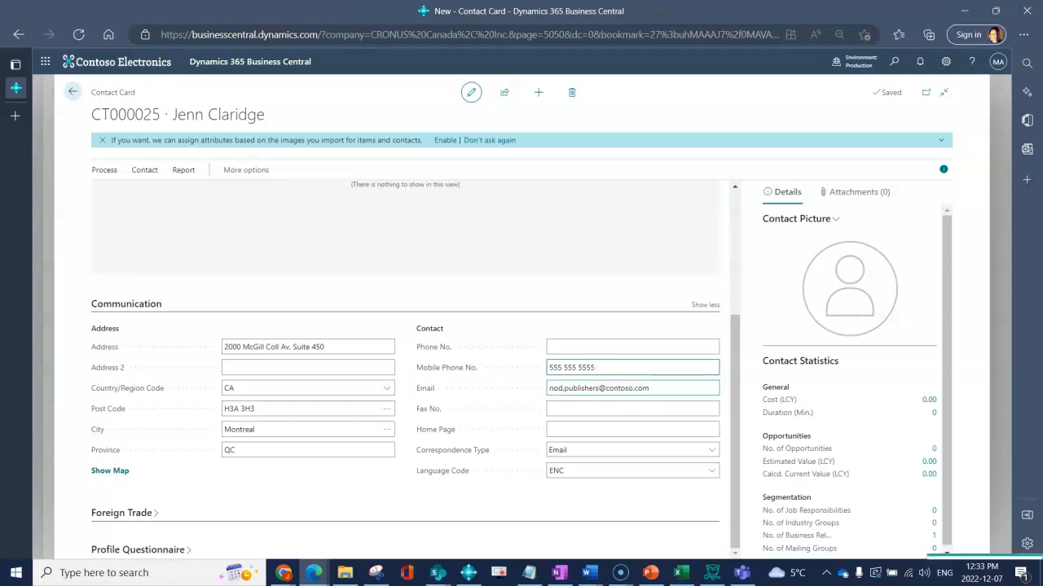
left_click(588, 388)
left_click(588, 388)
double_click(599, 388)
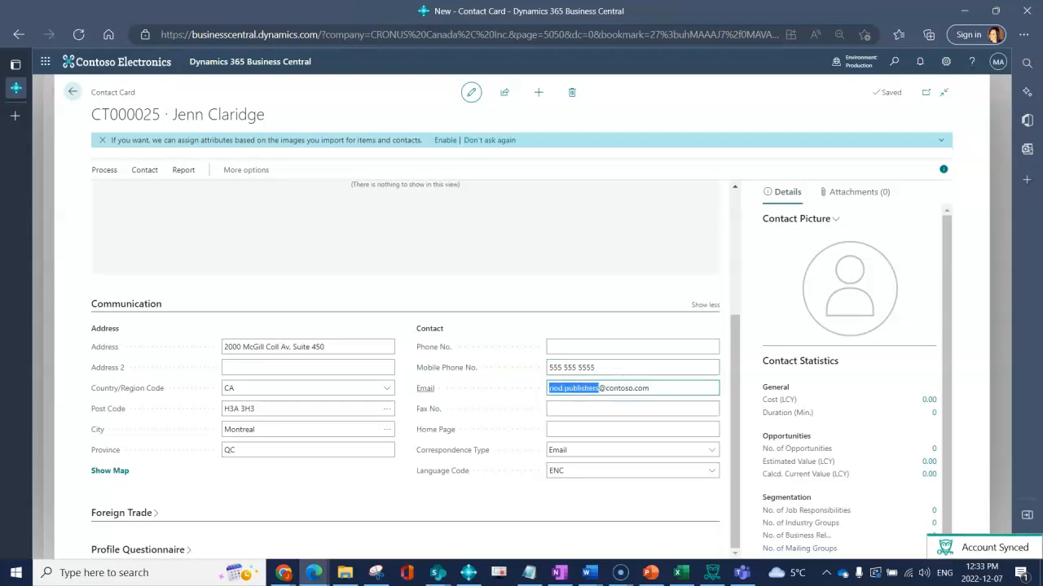
key("BackSpace")
type("jenn")
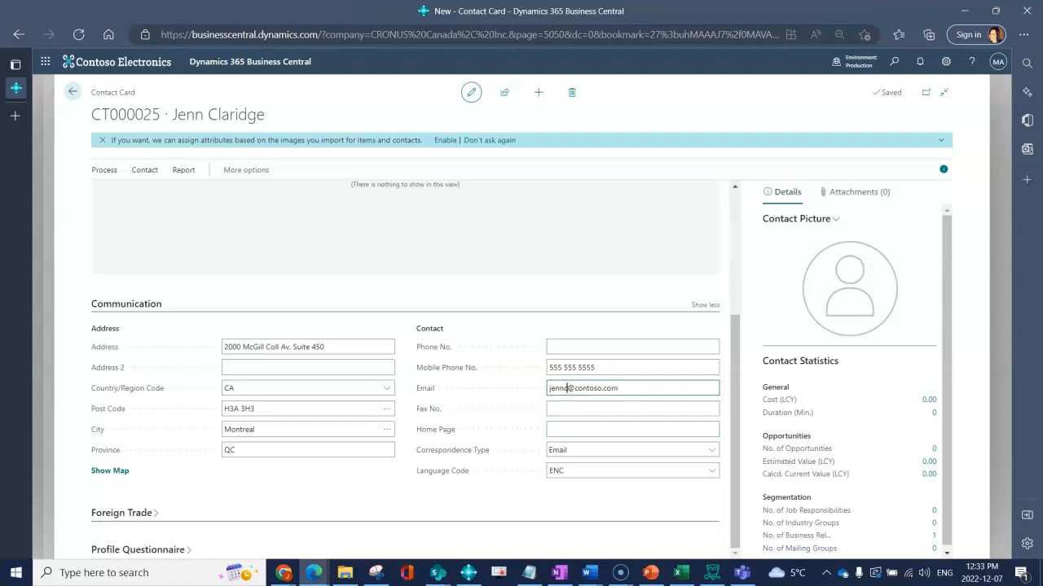
left_click(603, 409)
left_click(603, 429)
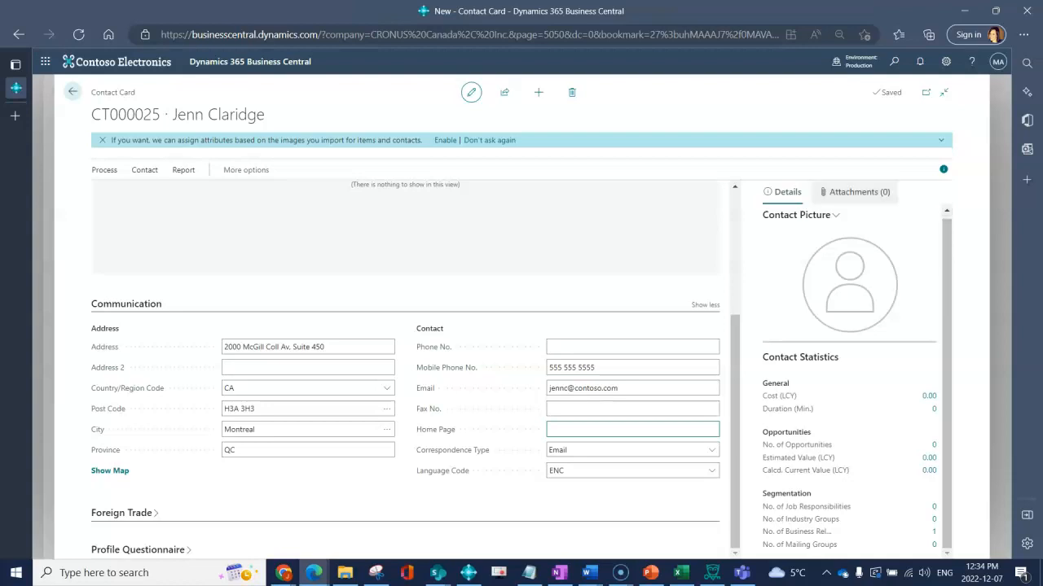
Collapse the side FactBox pane and return to the quote's contacts list
left_click(855, 191)
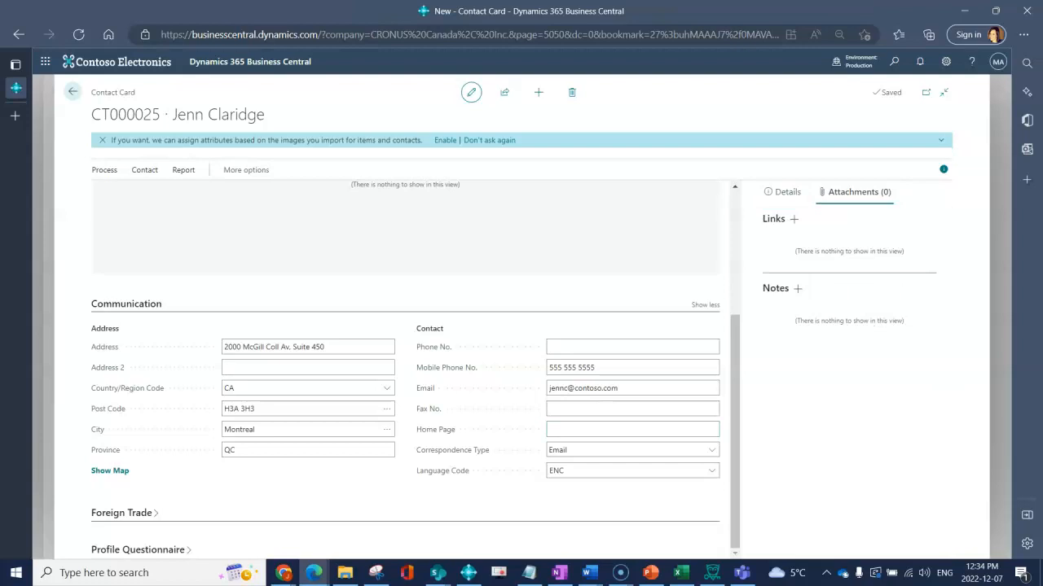
left_click(943, 169)
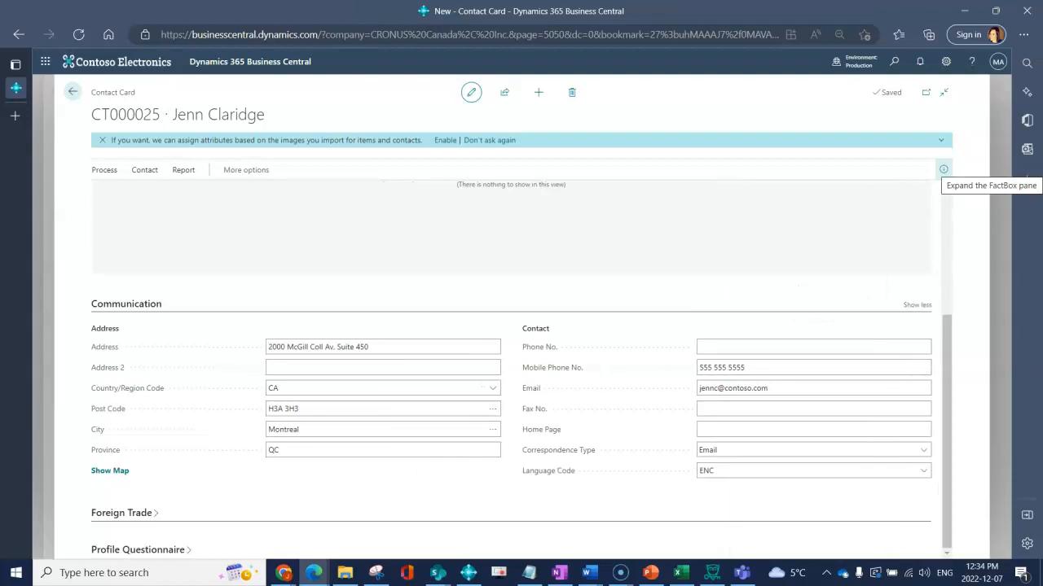
left_click(72, 92)
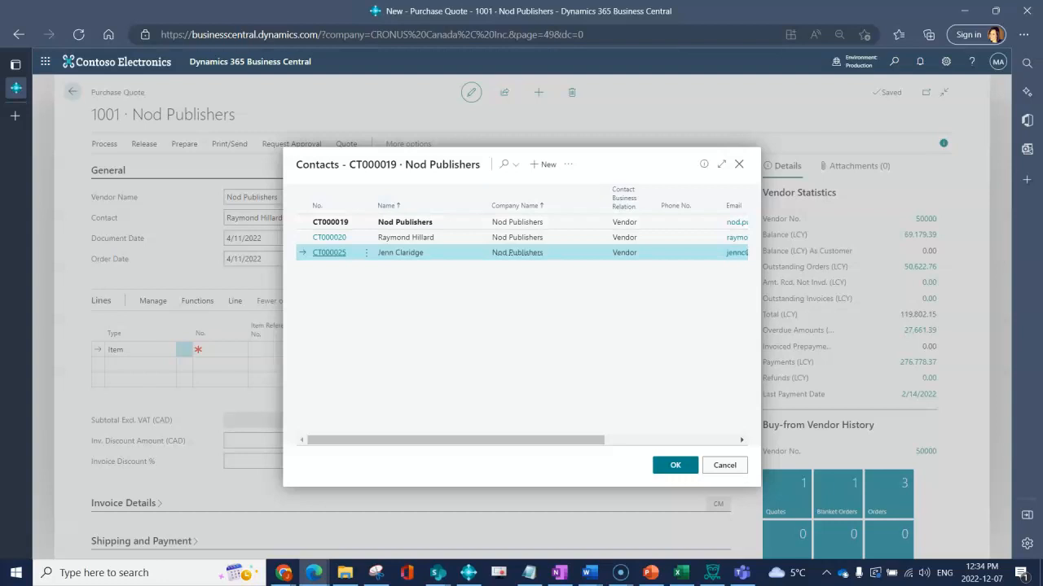
Close the contacts list, keeping quote 1001's original contact unchanged
left_click(724, 466)
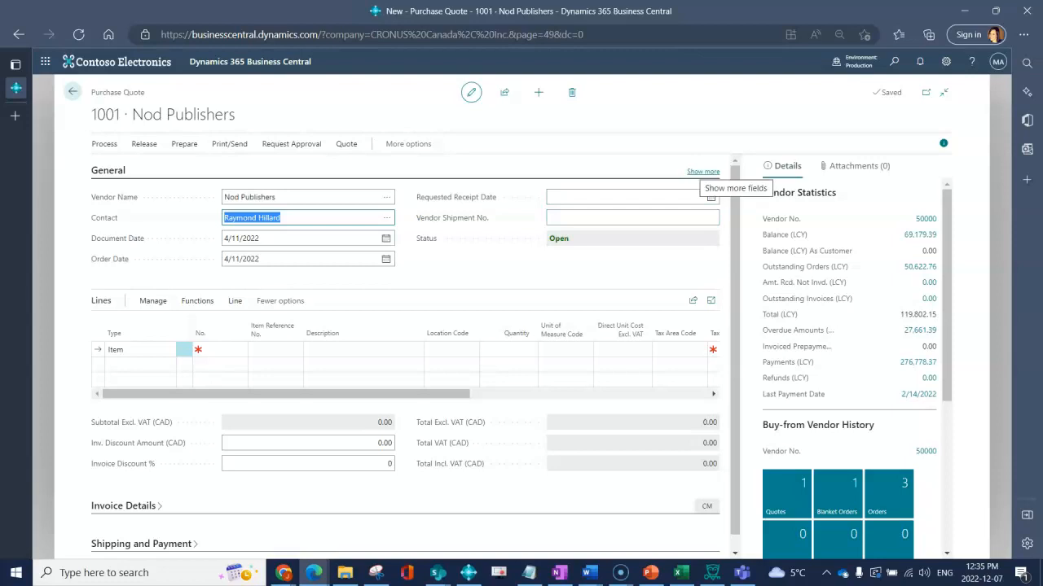
Expand the General FastTab fully to see address, due date 4/30/2022 and archived versions
left_click(703, 171)
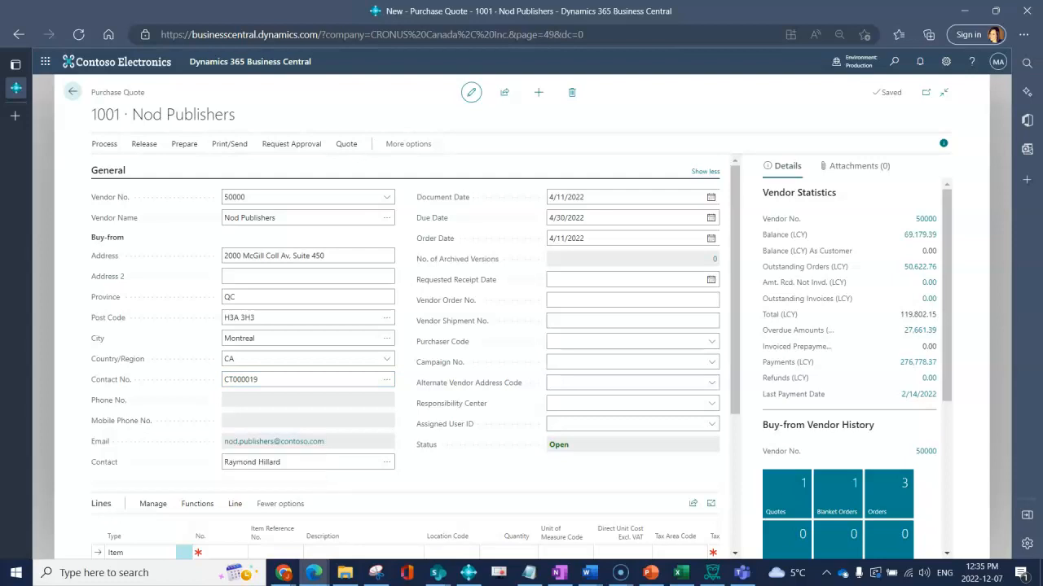
mouse_move(426, 445)
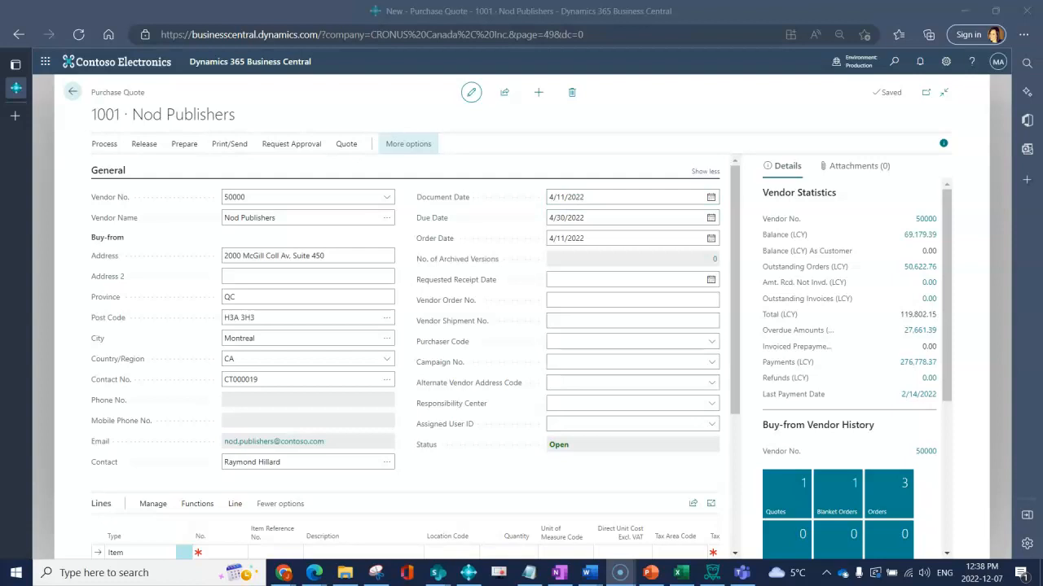
Archive quote 1001 with Process > Archive Document and confirm both messages
left_click(408, 144)
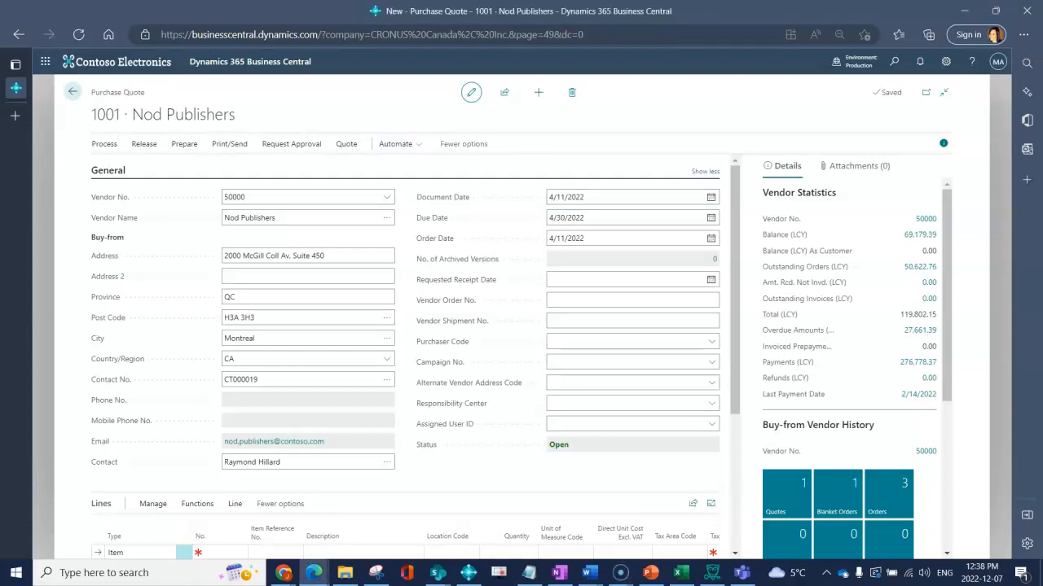
left_click(104, 144)
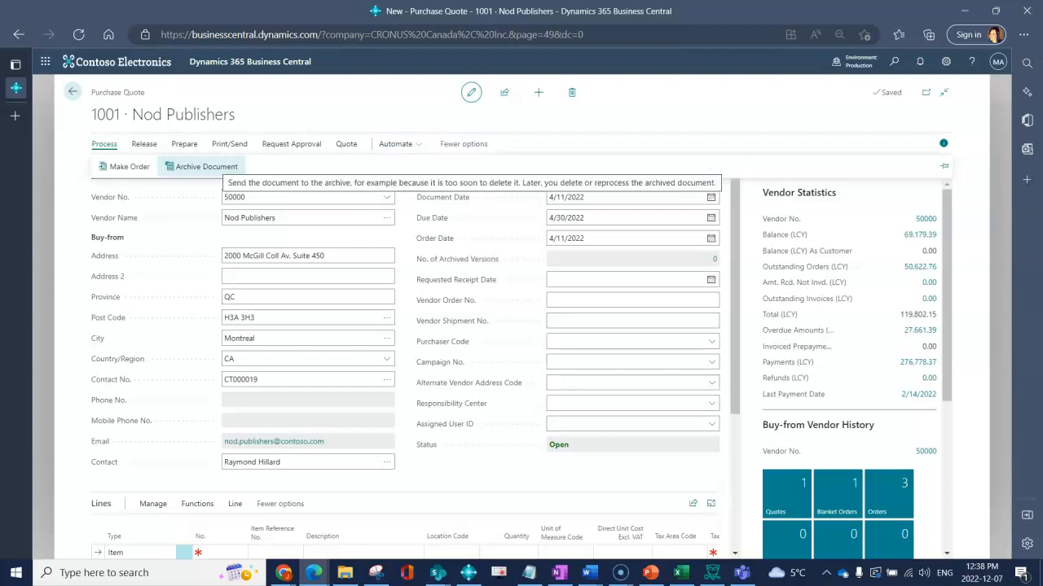
left_click(202, 166)
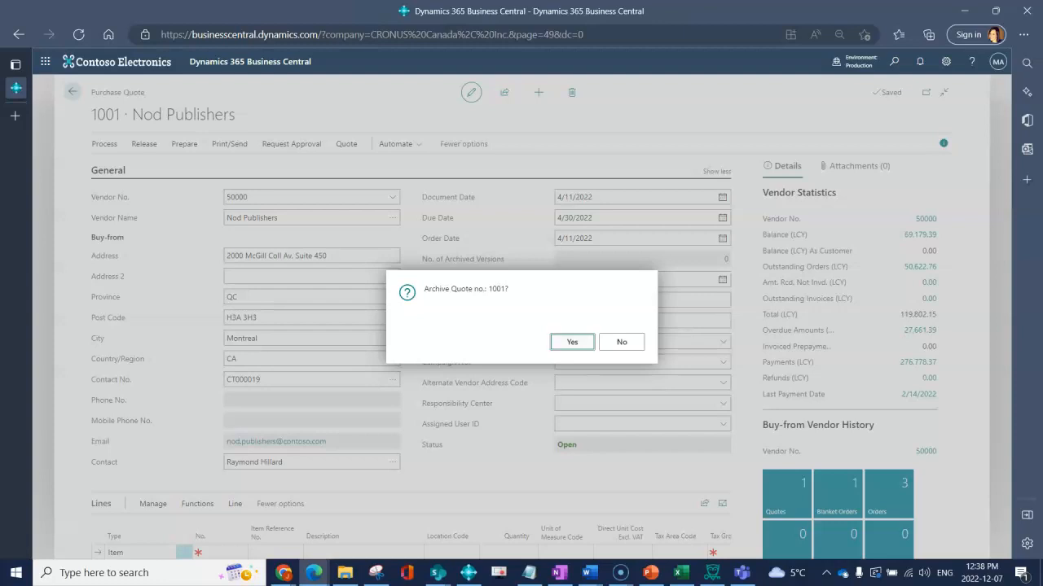
key("Return")
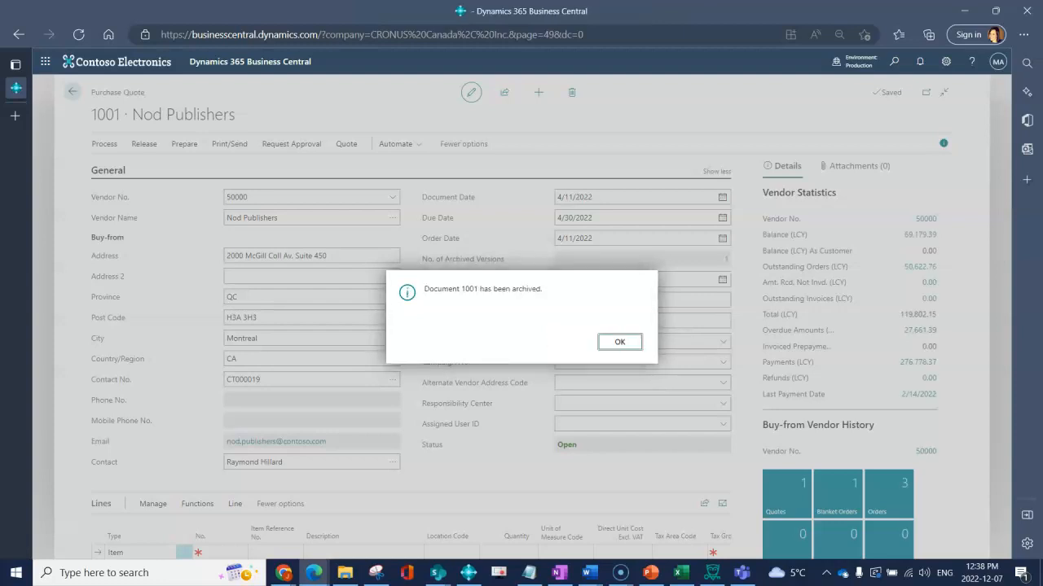
key("Return")
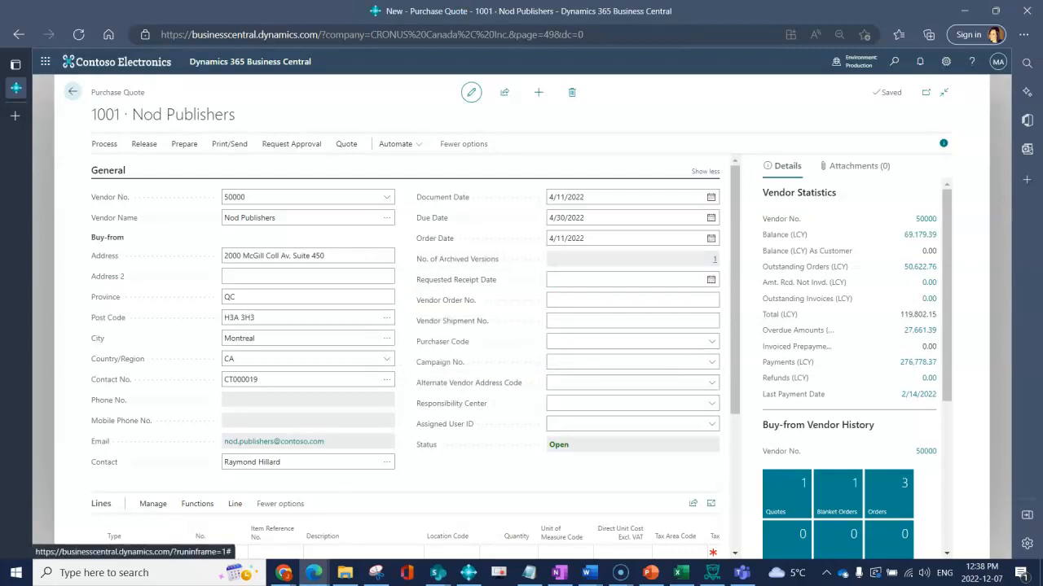
left_click(715, 259)
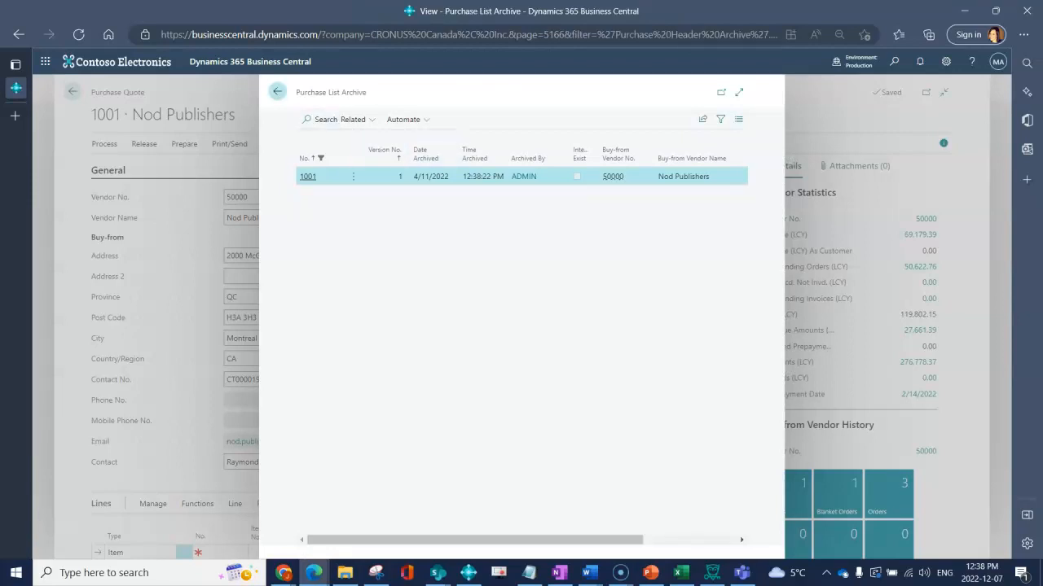
left_click(276, 91)
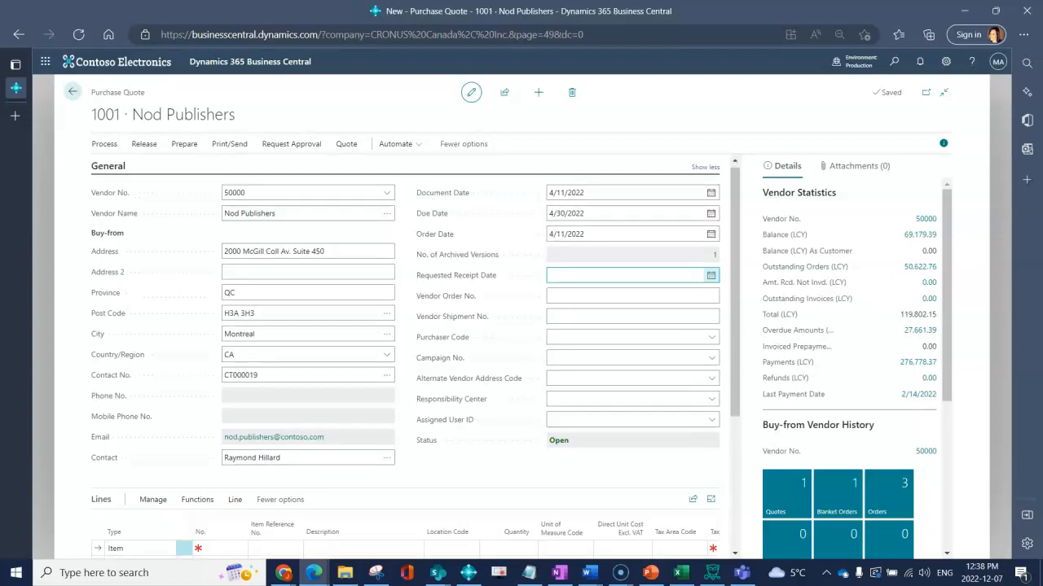
Expand quote 1001's Invoice Details FastTab, then return to the General section
scroll(415, 350, "down", 3)
left_click(126, 491)
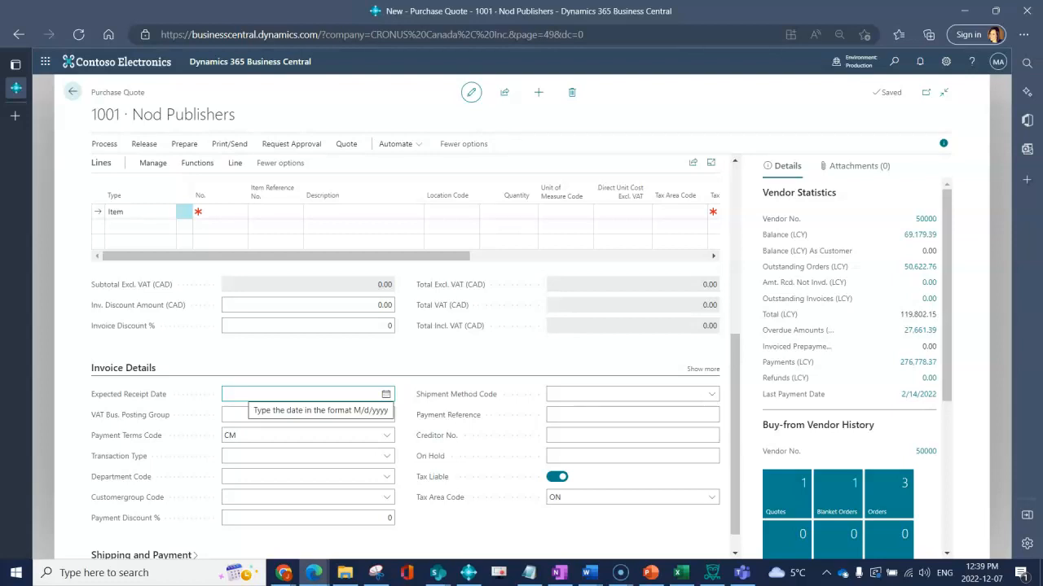
mouse_move(128, 394)
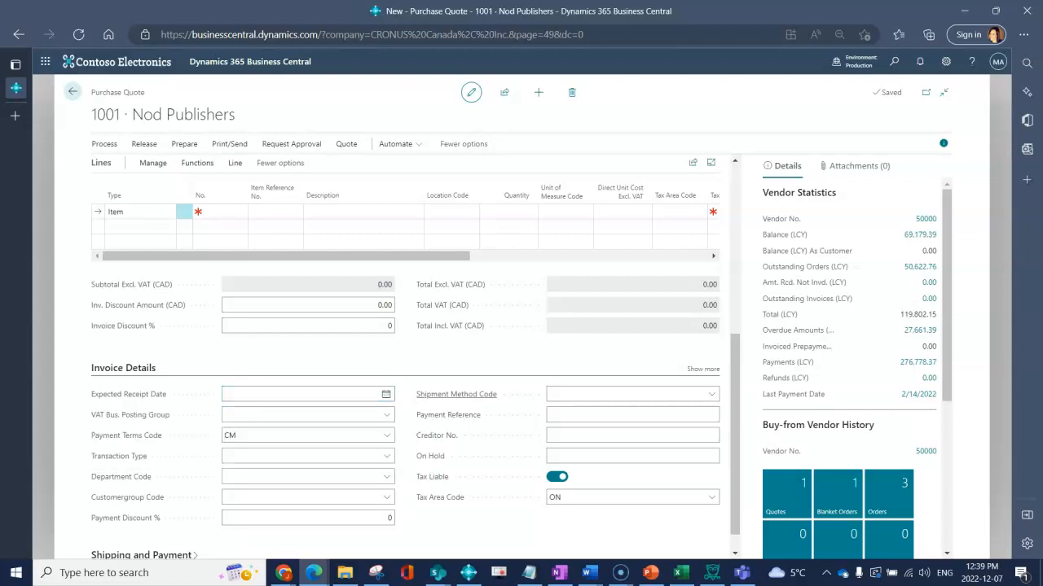
scroll(416, 356, "up", 3)
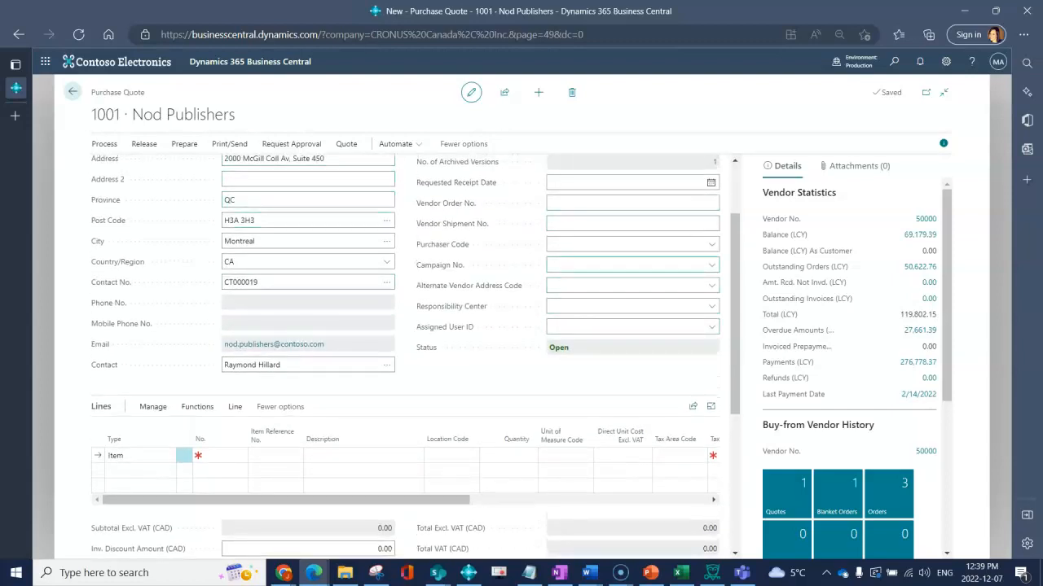
scroll(456, 279, "up", 1)
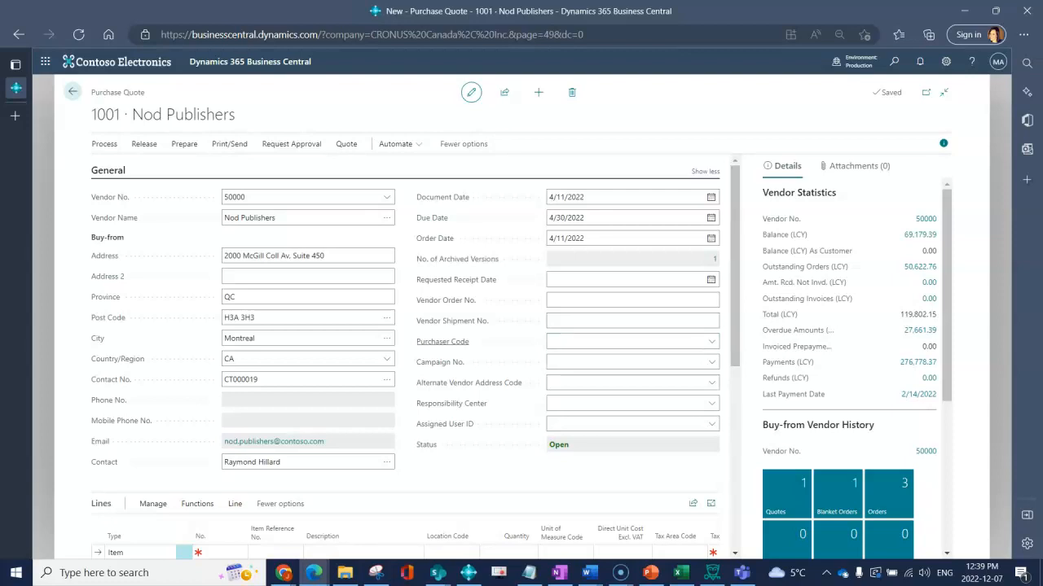
left_click(712, 342)
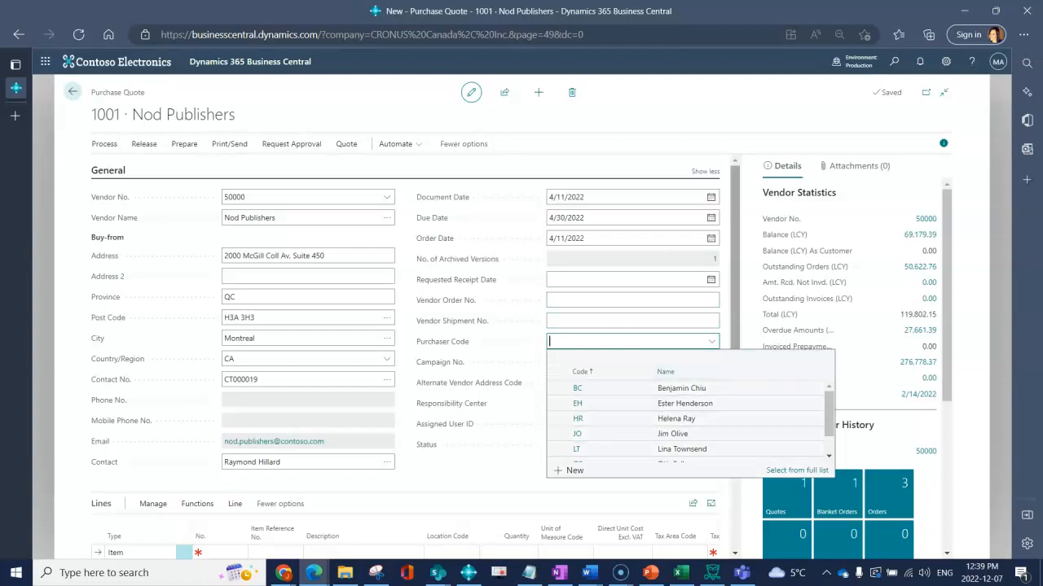
left_click(735, 292)
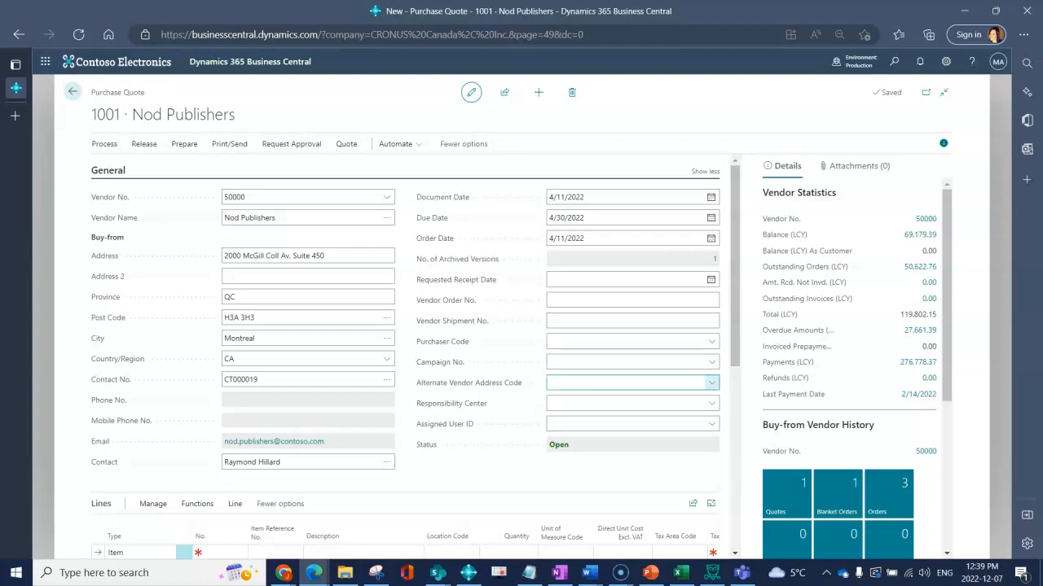
left_click(712, 383)
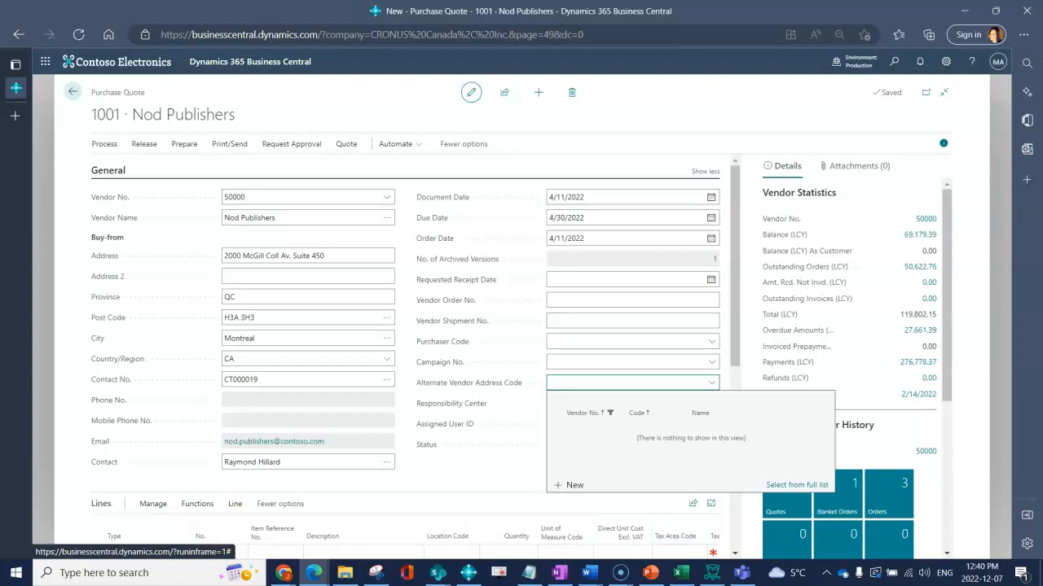
key("Escape")
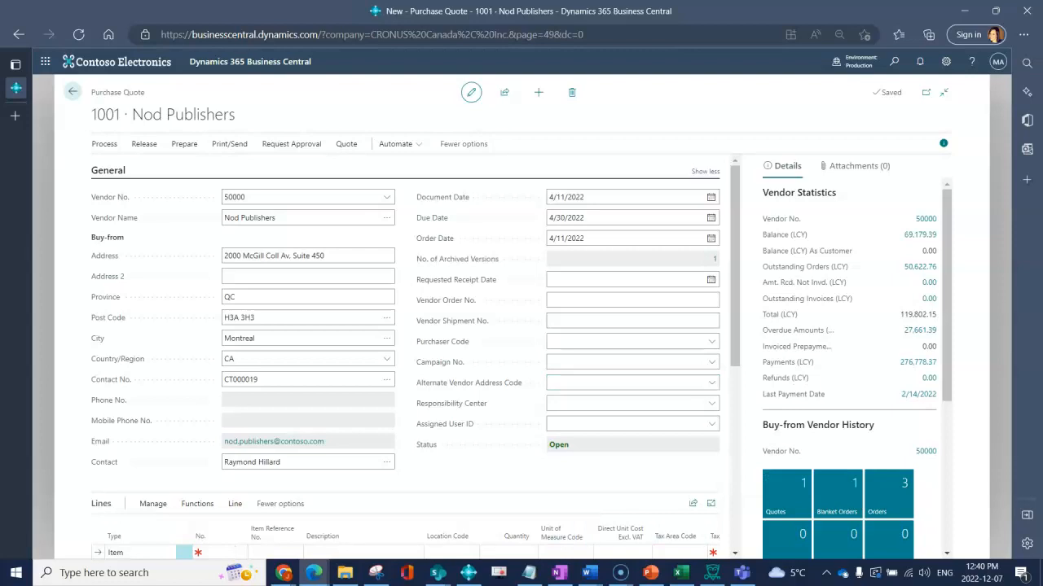
Choose Payment Terms Code 30 DAYS in Invoice Details and open the Nod Publishers vendor card
scroll(416, 356, "down", 5)
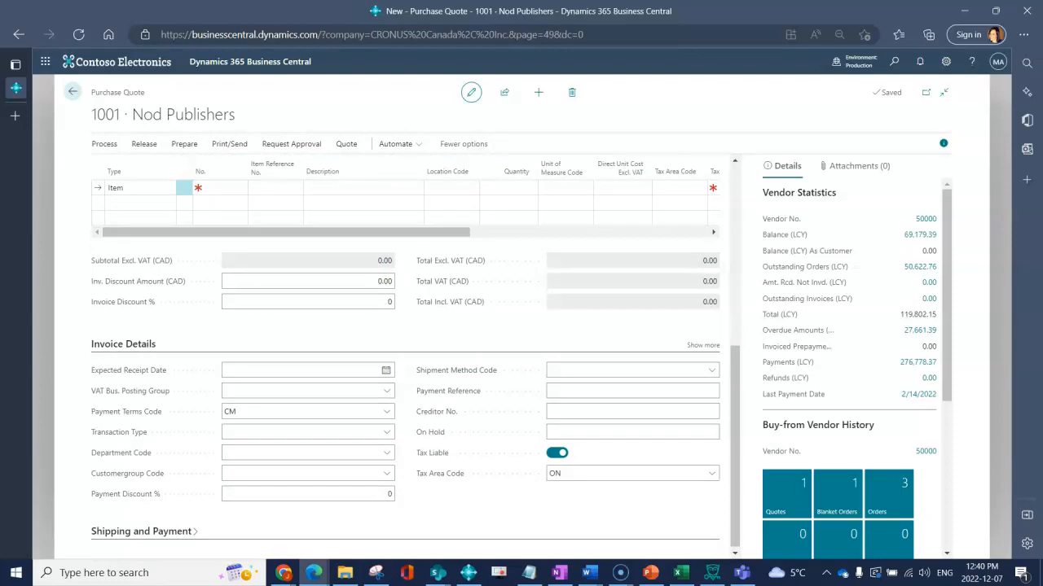
left_click(703, 346)
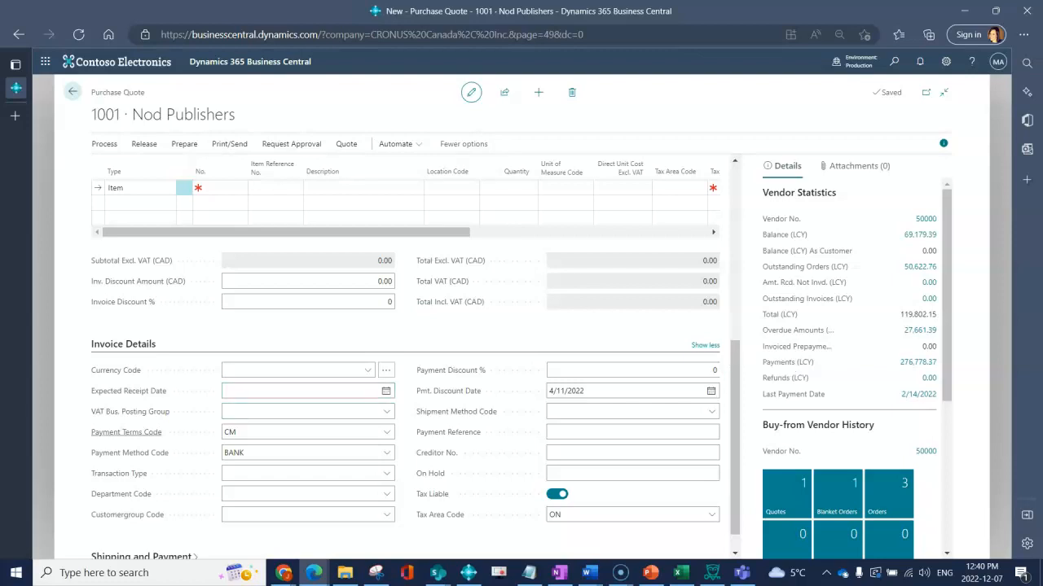
left_click(386, 431)
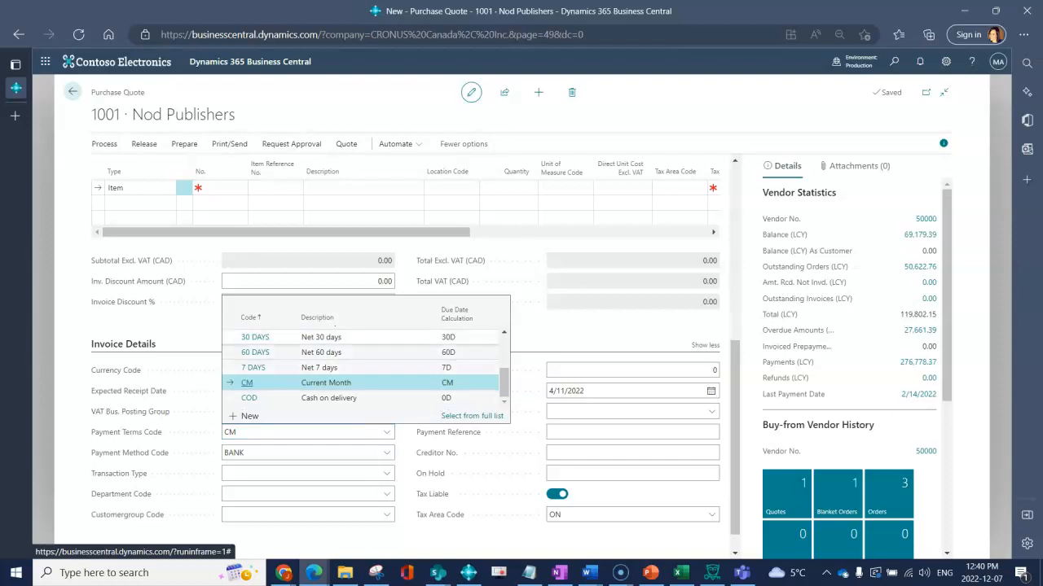
left_click(333, 337)
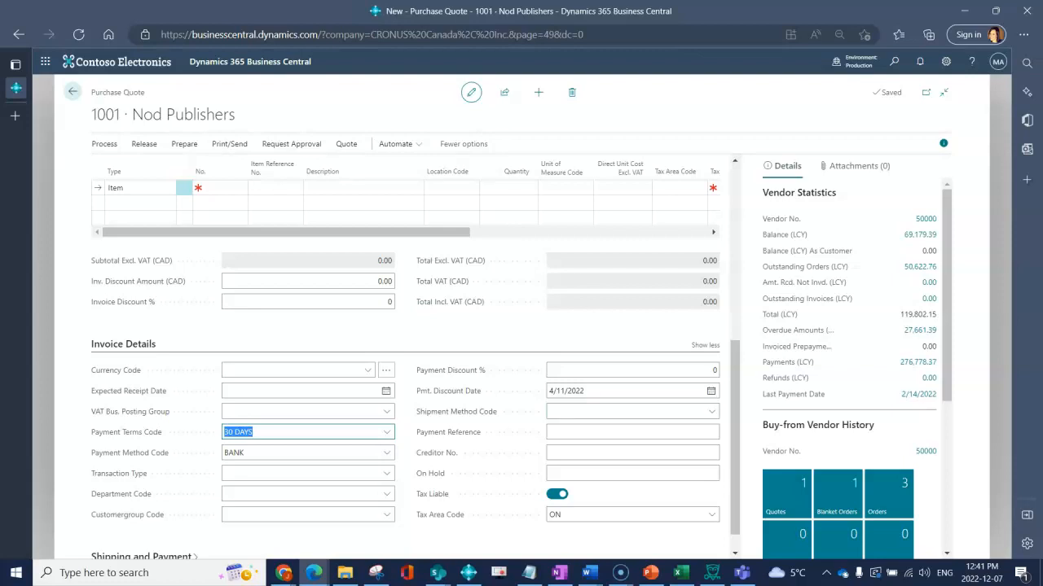
left_click(925, 219)
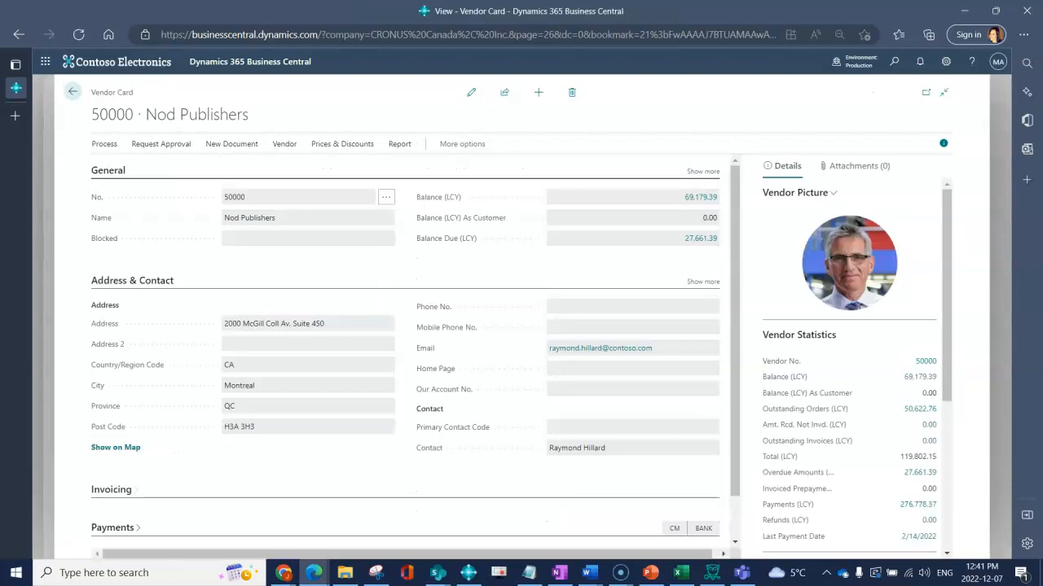
Expand the Invoicing section to all its fields and check 30 DAYS terms and BANK payment
left_click(112, 490)
left_click(703, 467)
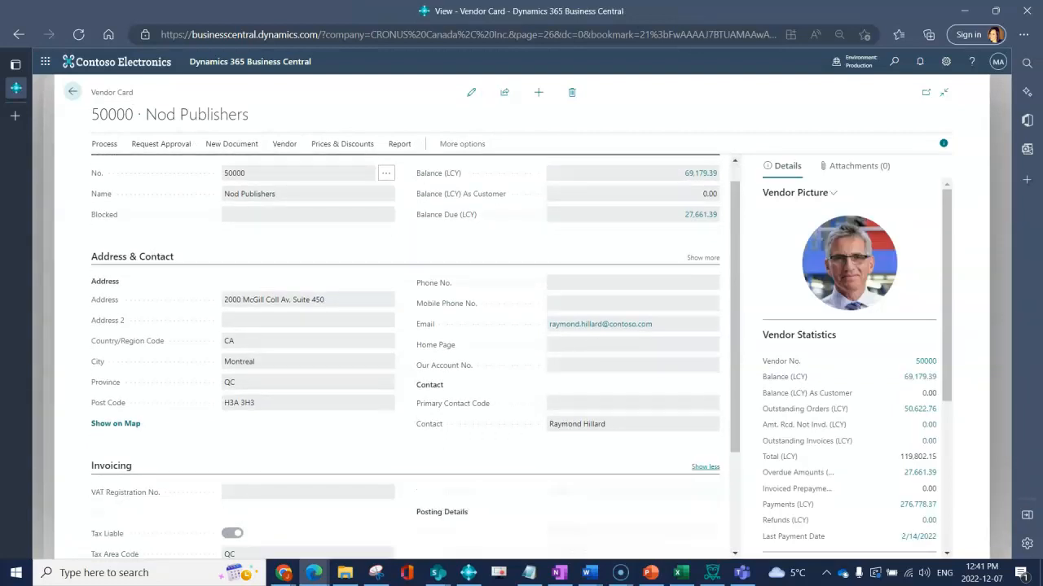
scroll(114, 433, "down", 3)
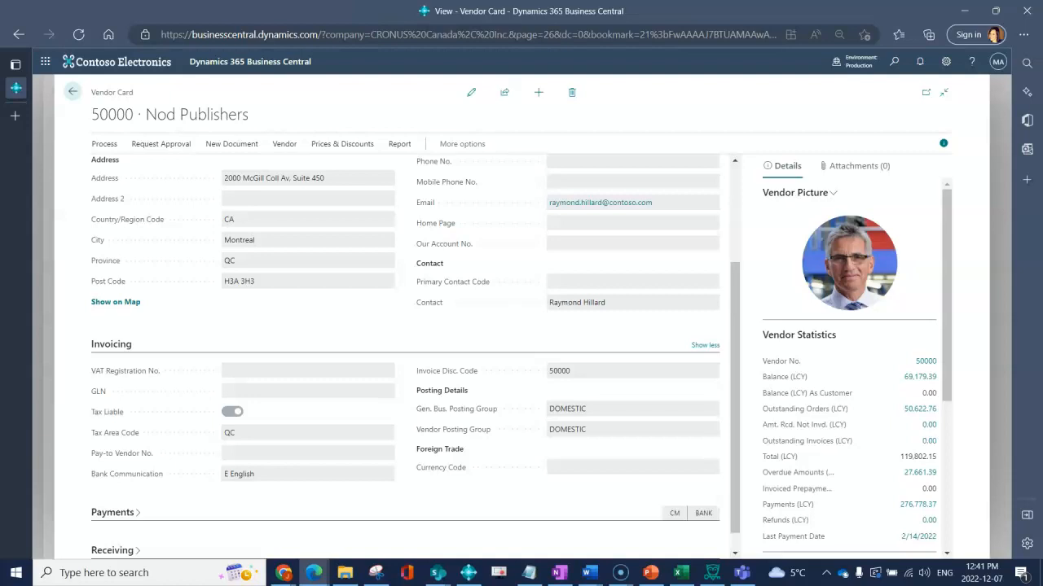
scroll(406, 350, "down", 3)
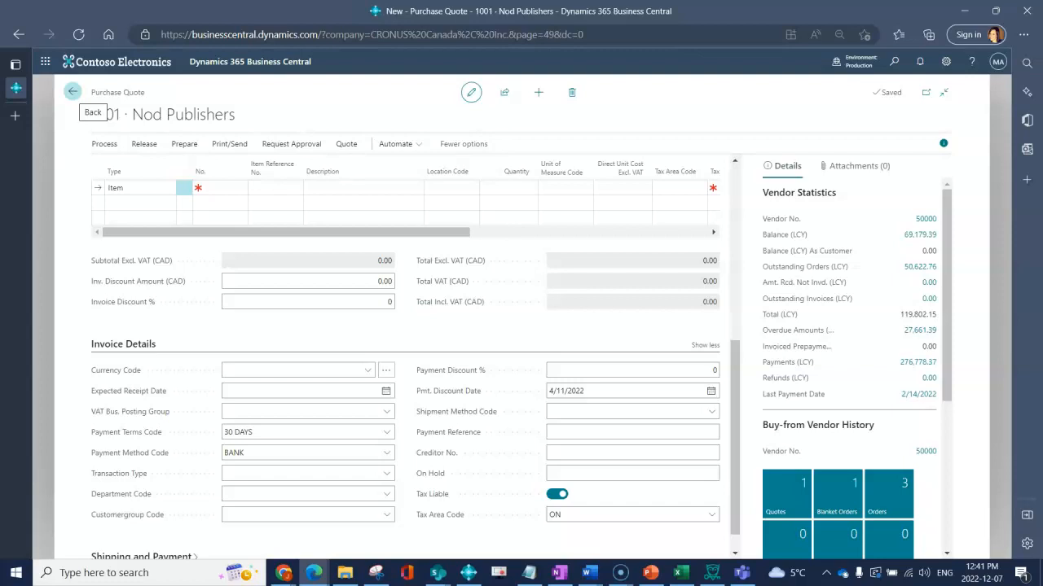
scroll(326, 277, "down", 1)
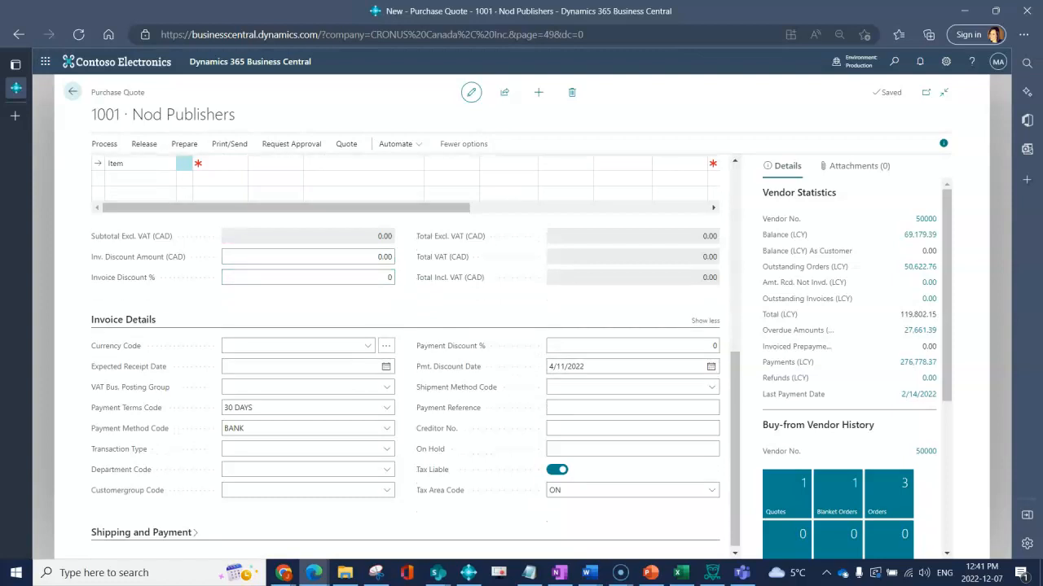
left_click(141, 530)
scroll(142, 530, "down", 1)
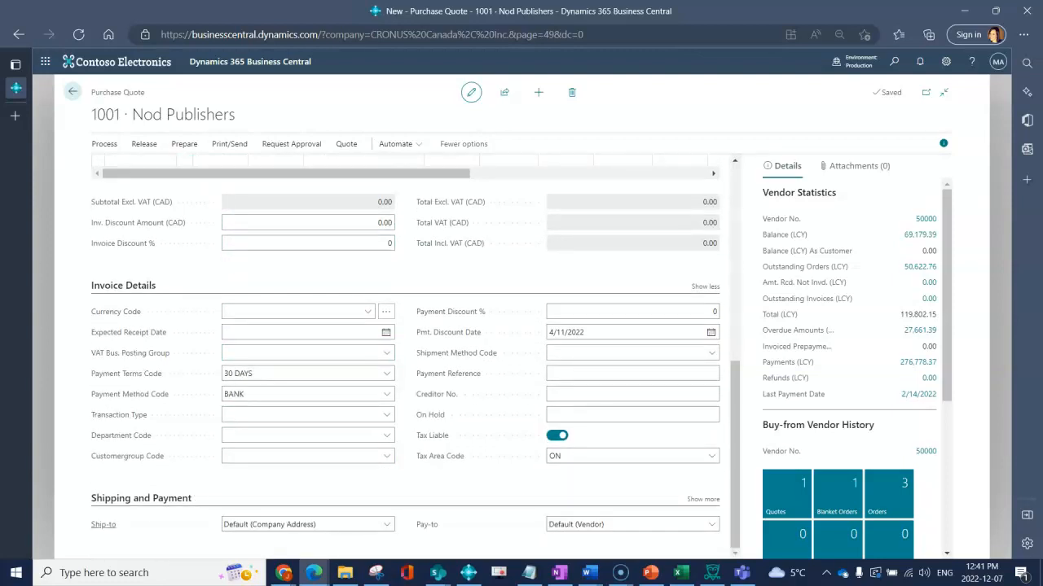
left_click(103, 526)
left_click(387, 525)
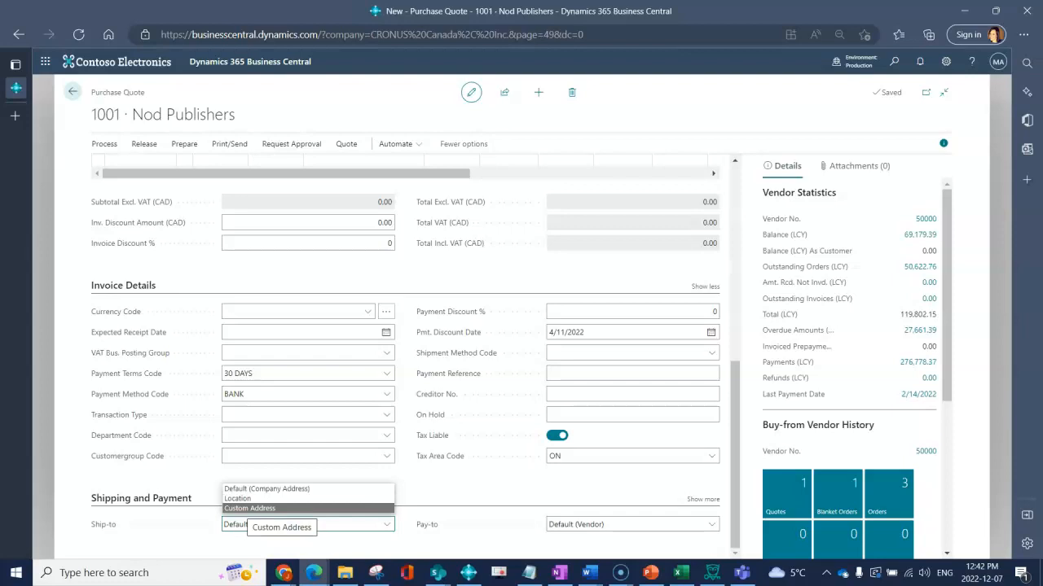
key("Escape")
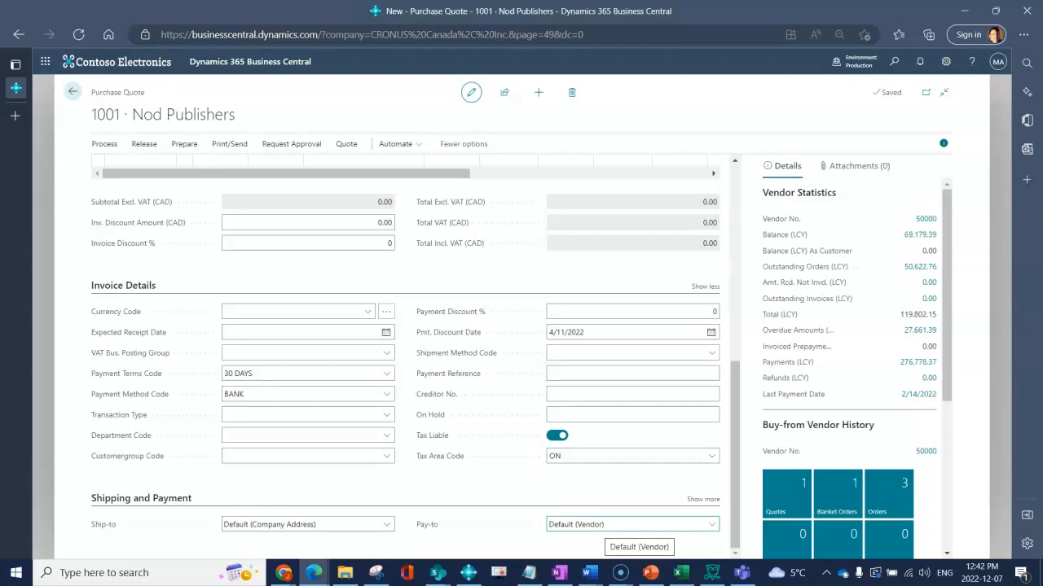
left_click(635, 524)
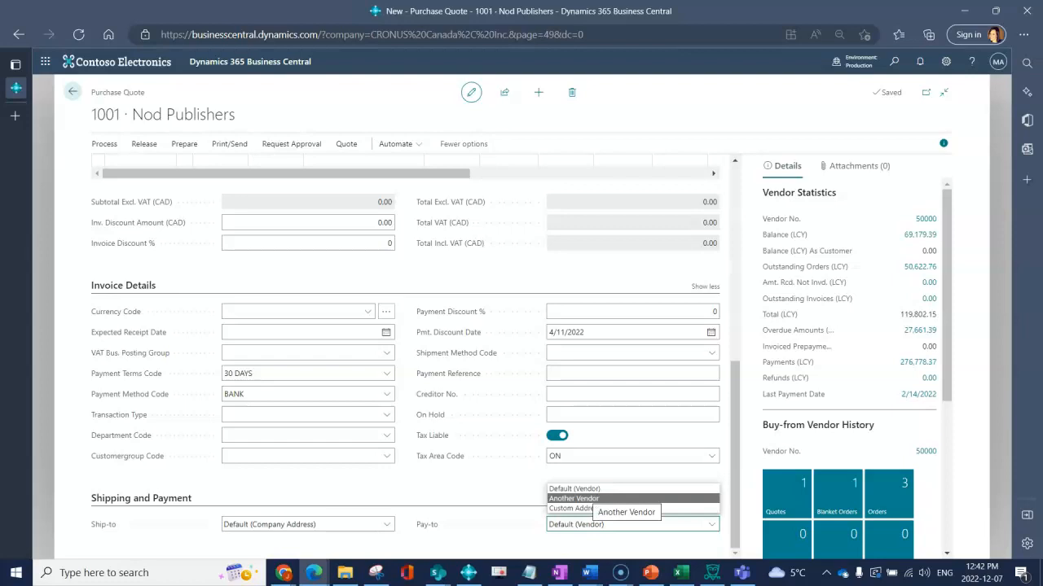
left_click(588, 544)
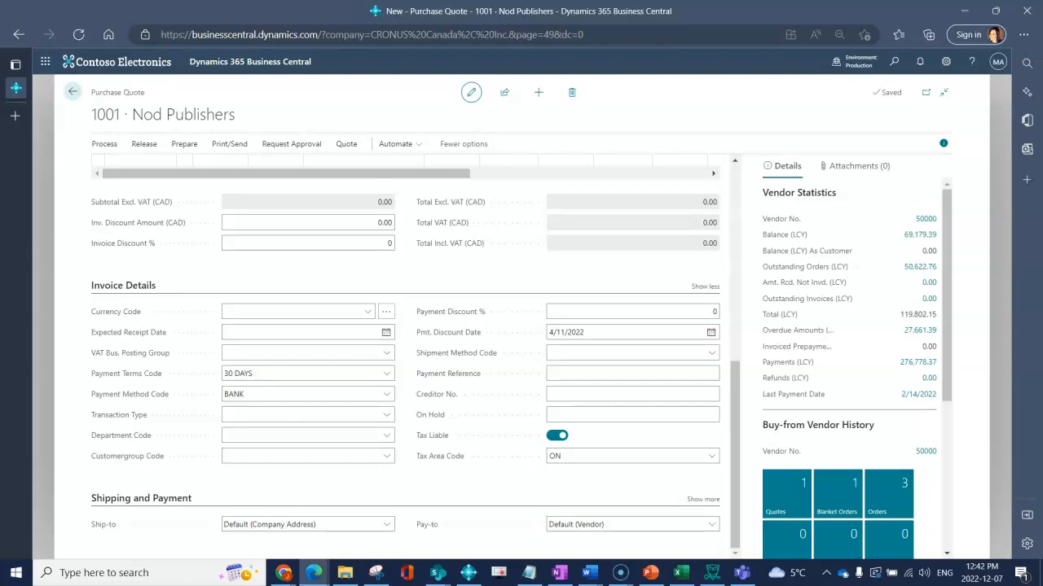
scroll(407, 351, "up", 4)
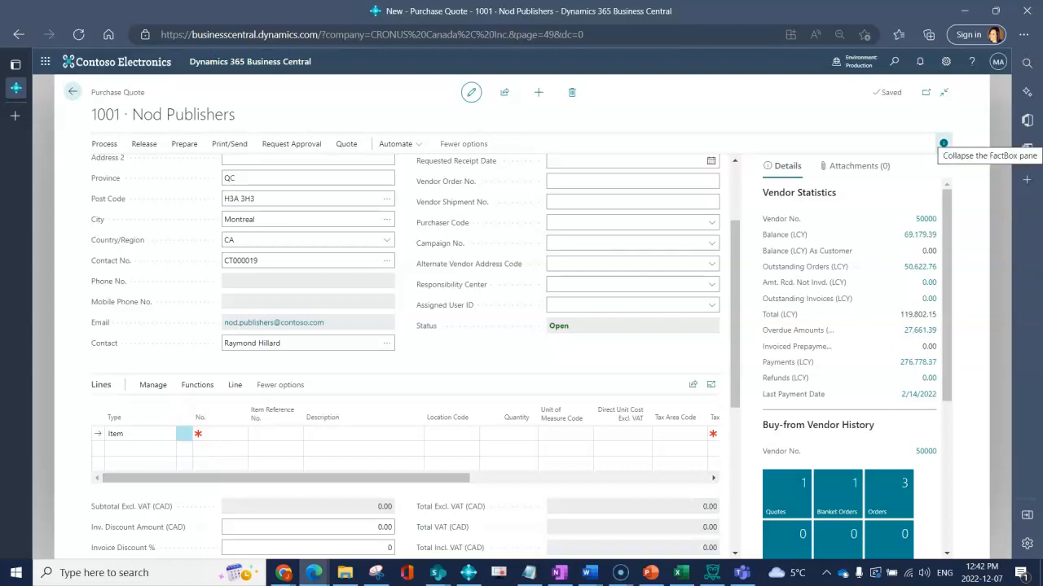
Hide the FactBox pane and change the first quote line's type to G/L Account
left_click(943, 143)
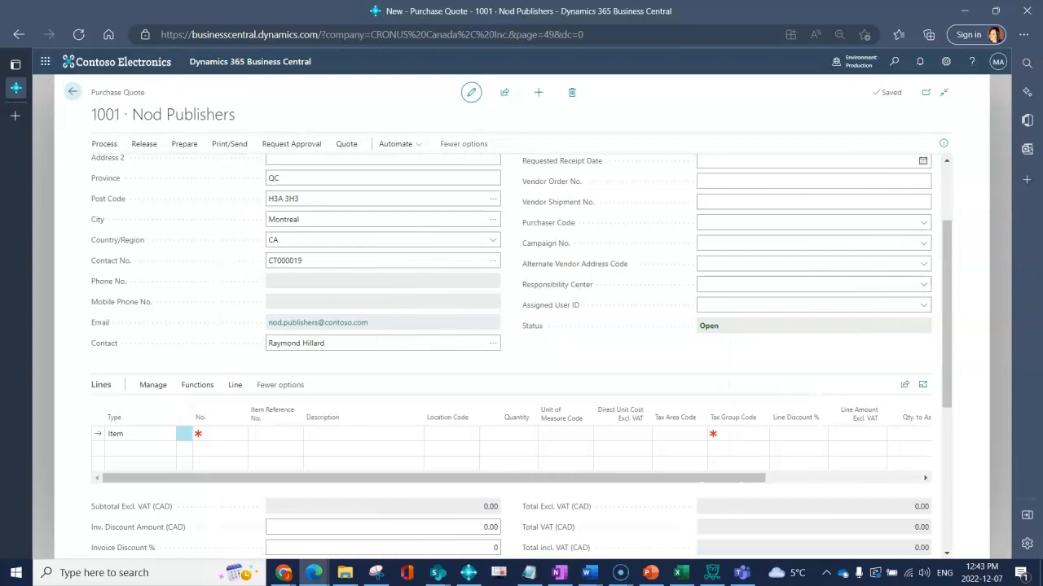
left_click(166, 434)
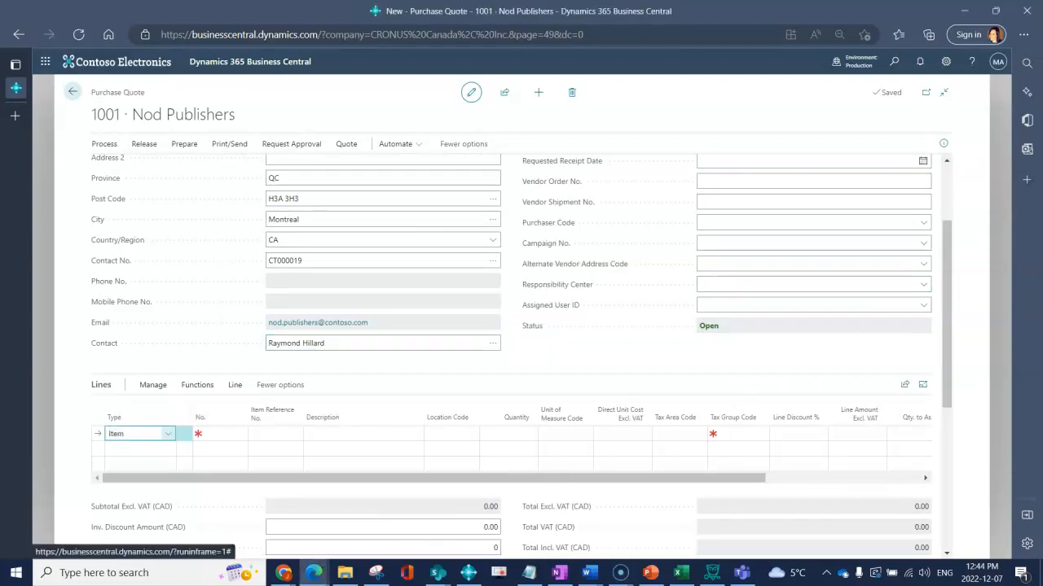
left_click(168, 433)
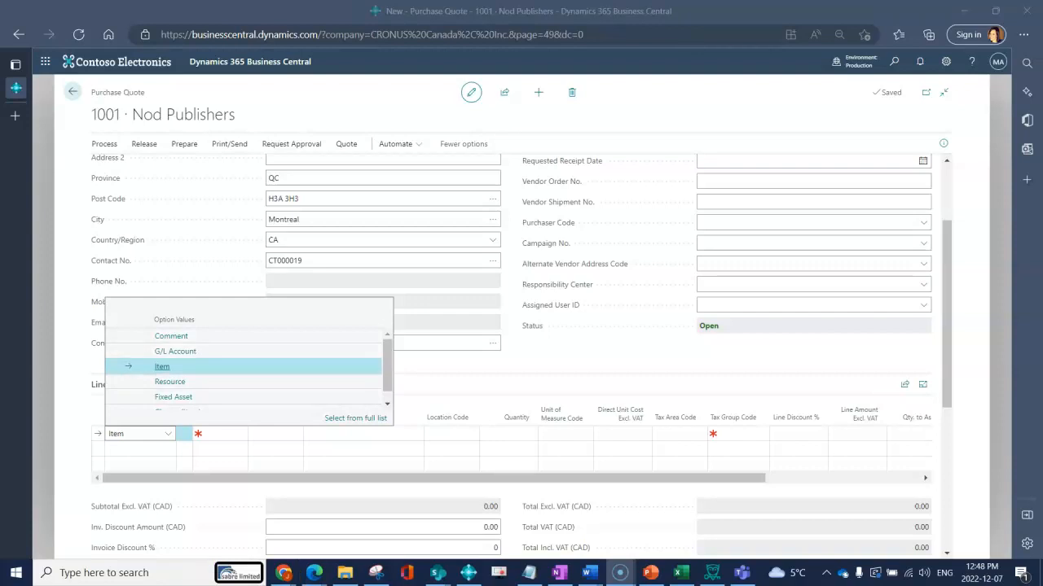
scroll(245, 370, "down", 1)
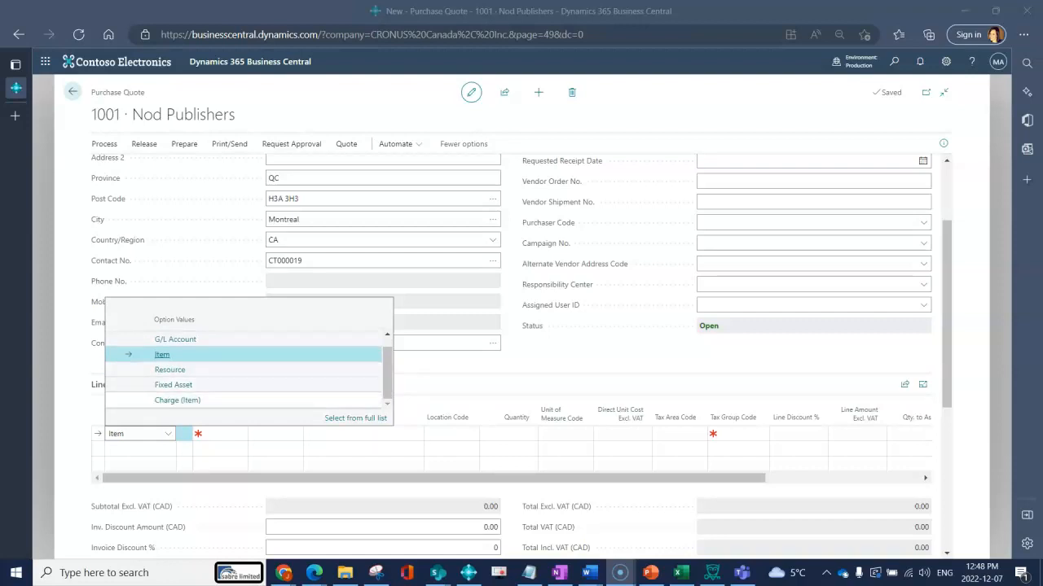
scroll(244, 371, "up", 1)
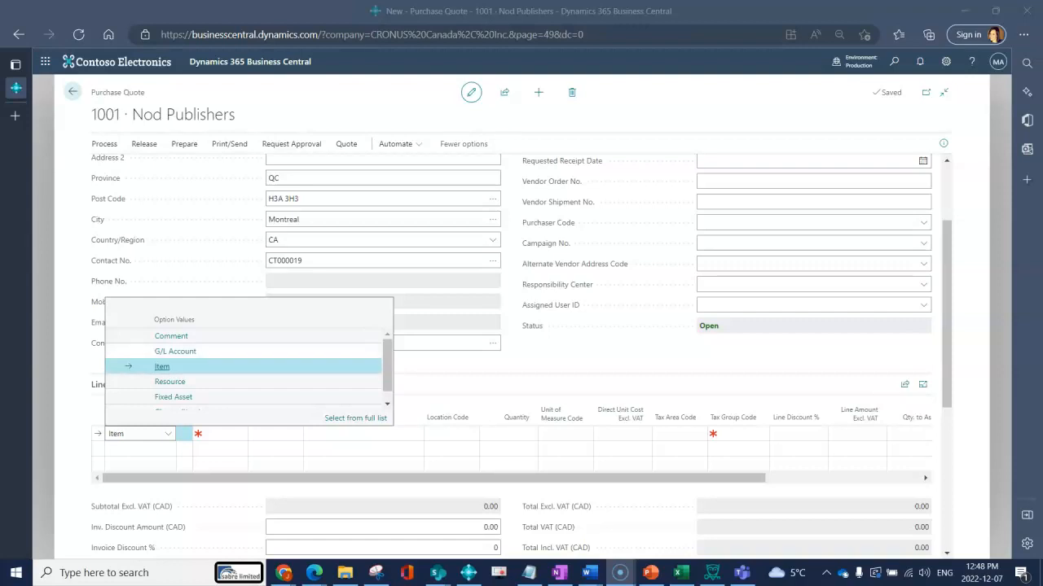
key("Up")
key("Return")
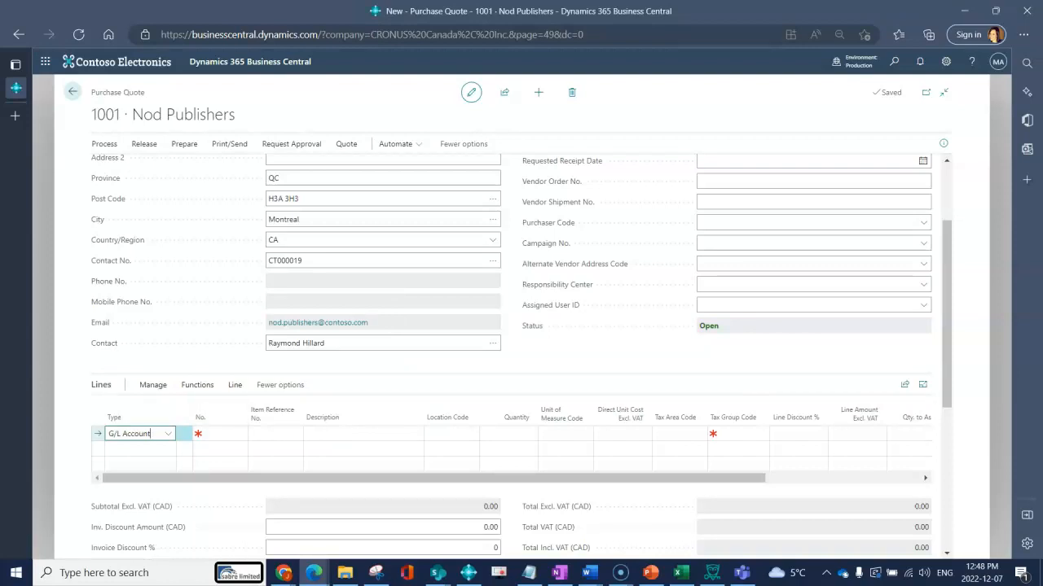
Search 'purc' and assign G/L account 53100, Purch., Raw Materials - Dom., to the first line
key("Tab")
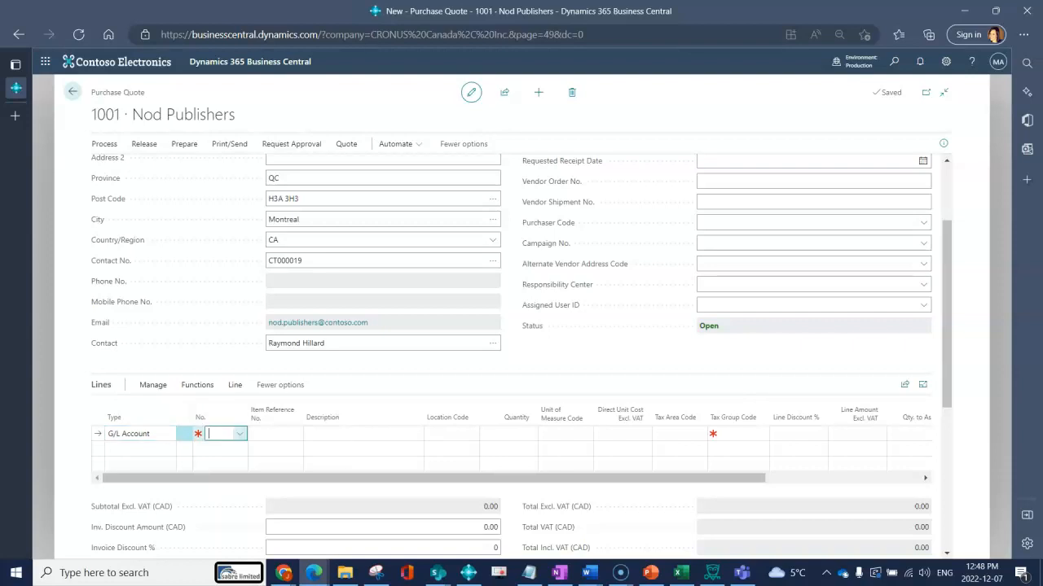
scroll(349, 365, "down", 5)
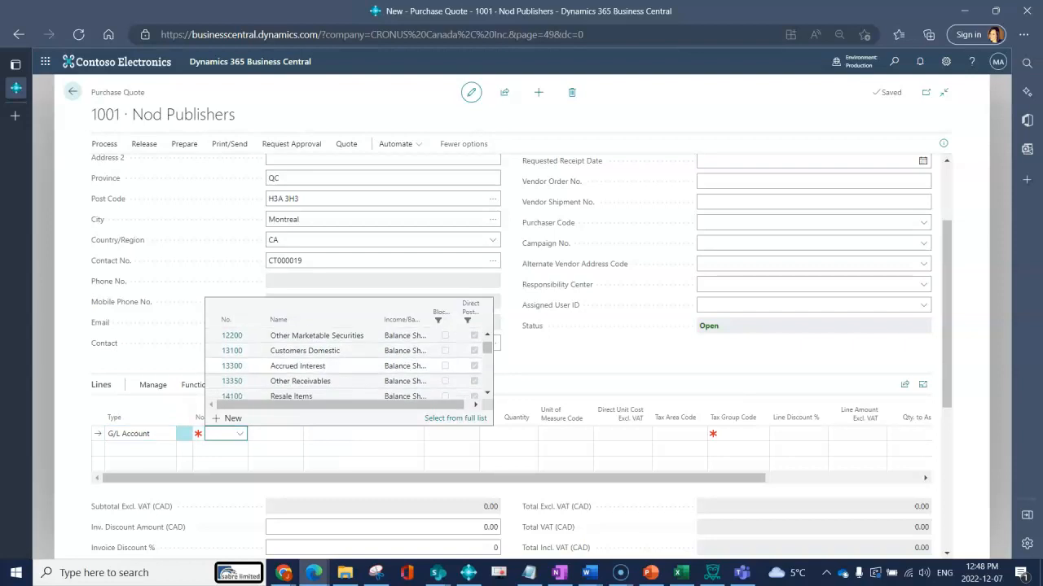
type("purc")
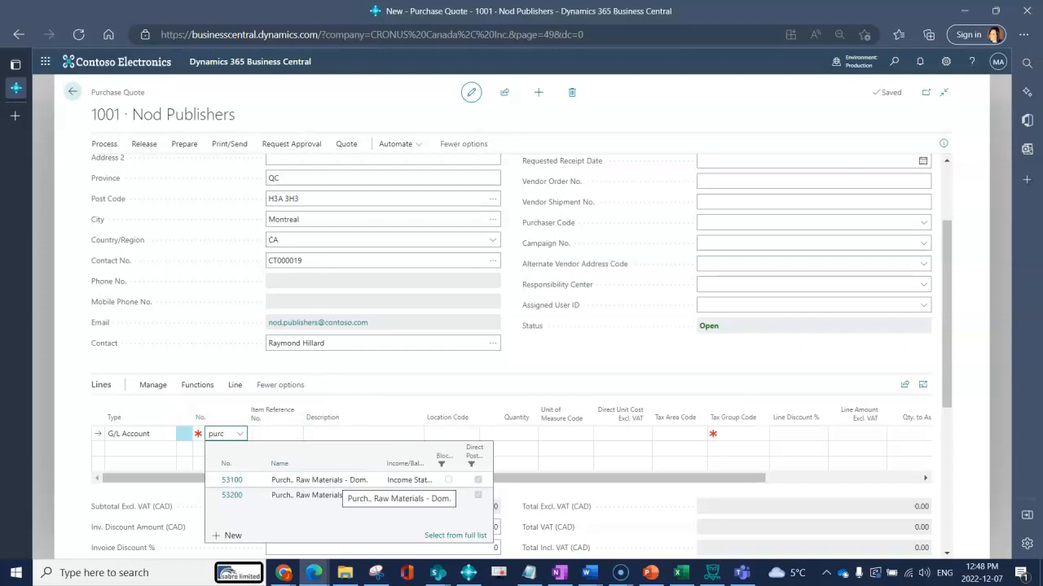
left_click(341, 480)
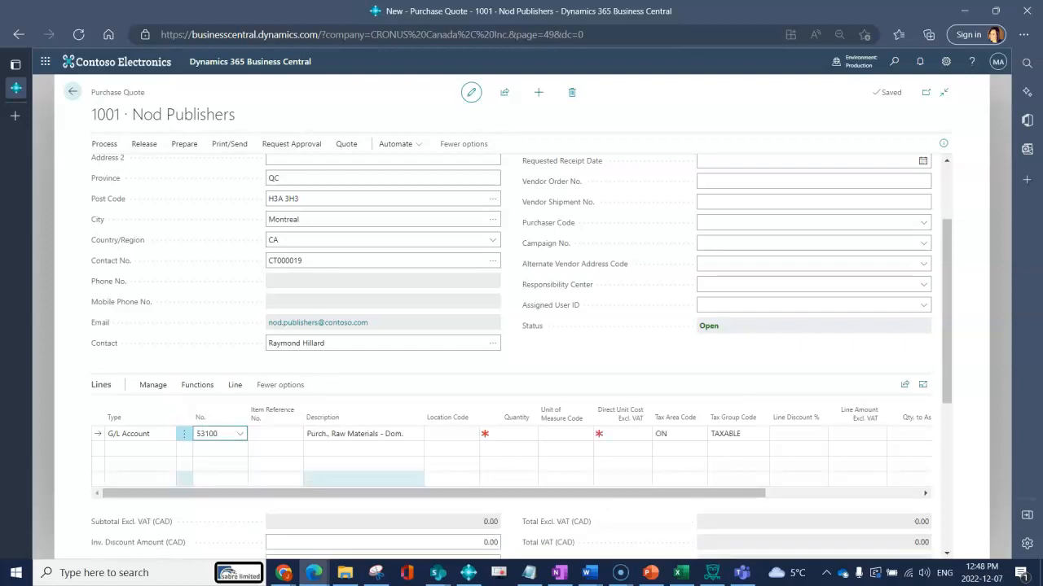
key("Tab")
key("Tab")
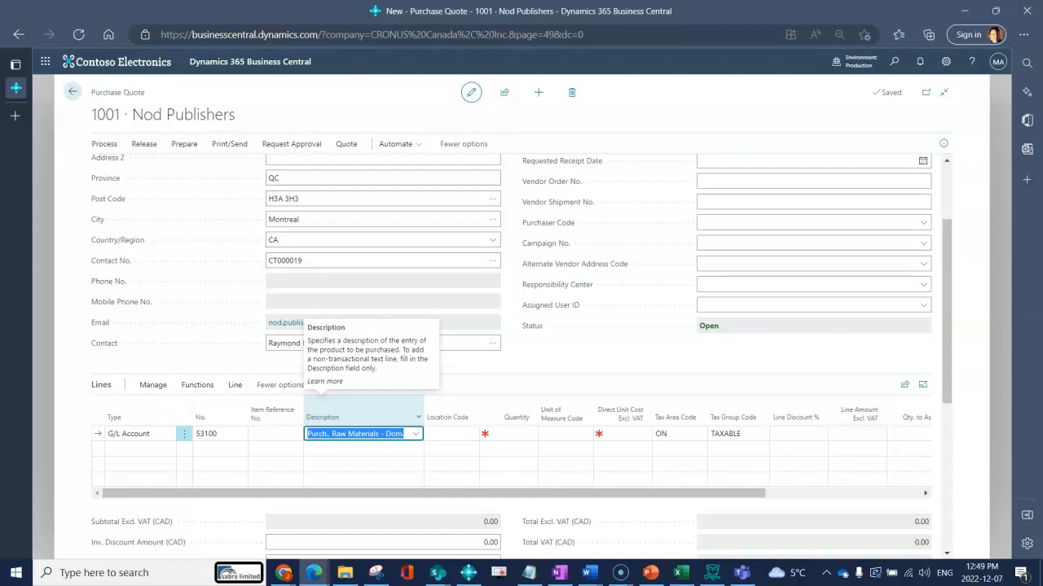
Give the first line the description 'Tool Spec XXXX' and quantity 1
type("Tool Spec XXXX")
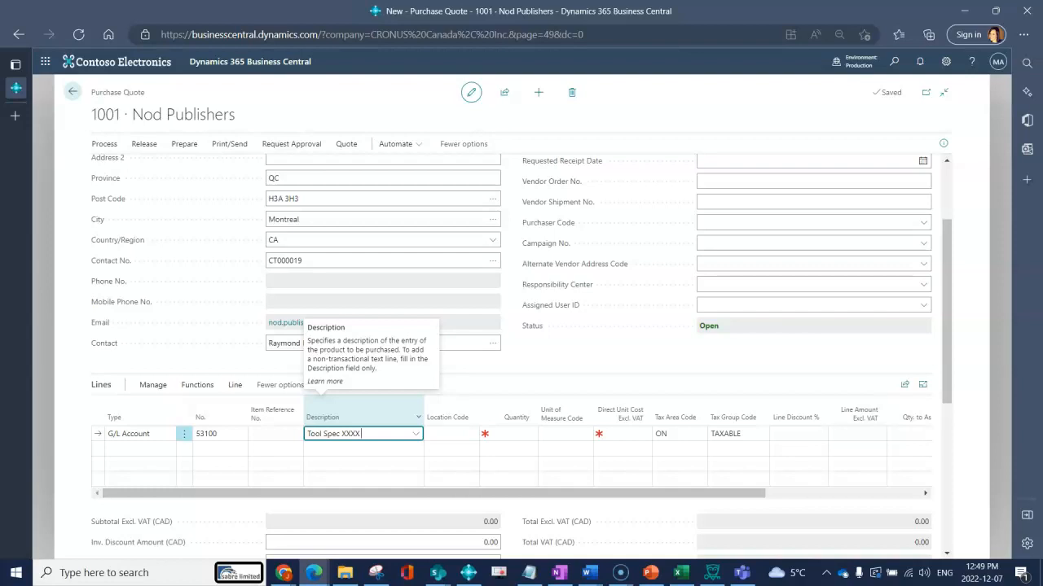
key("Tab")
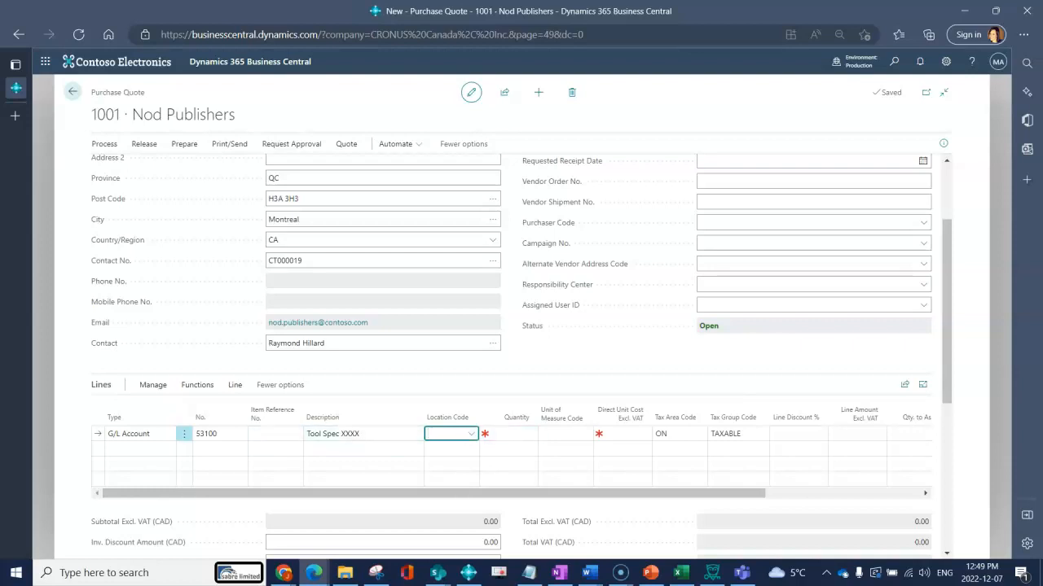
left_click(513, 434)
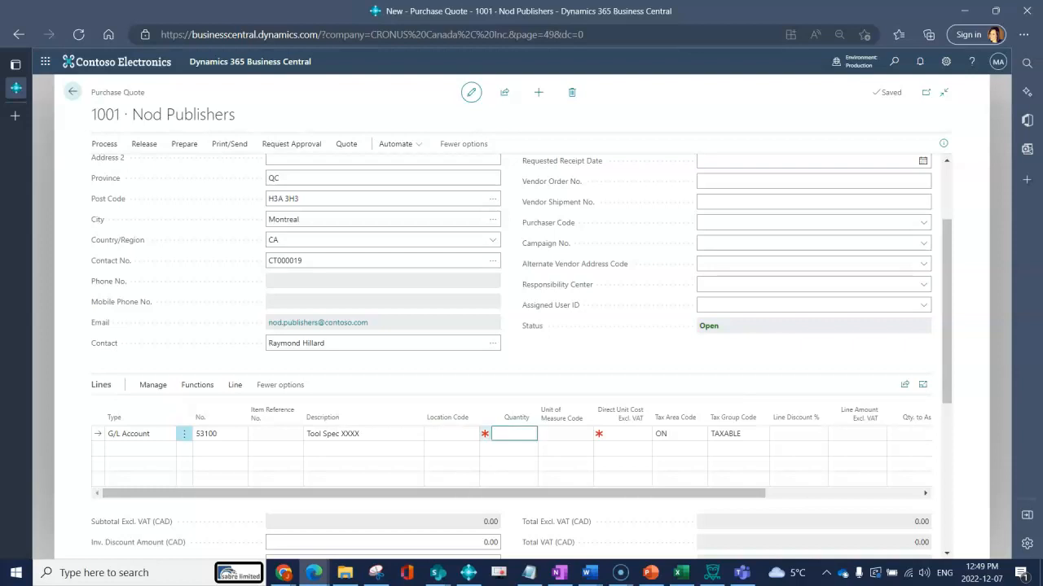
type("1")
key("Tab")
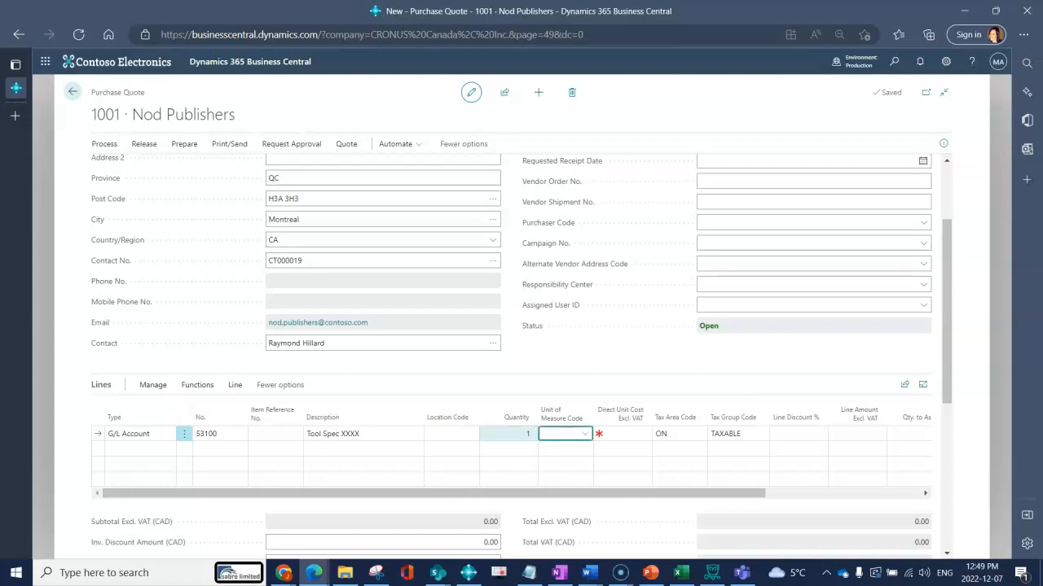
key("Tab")
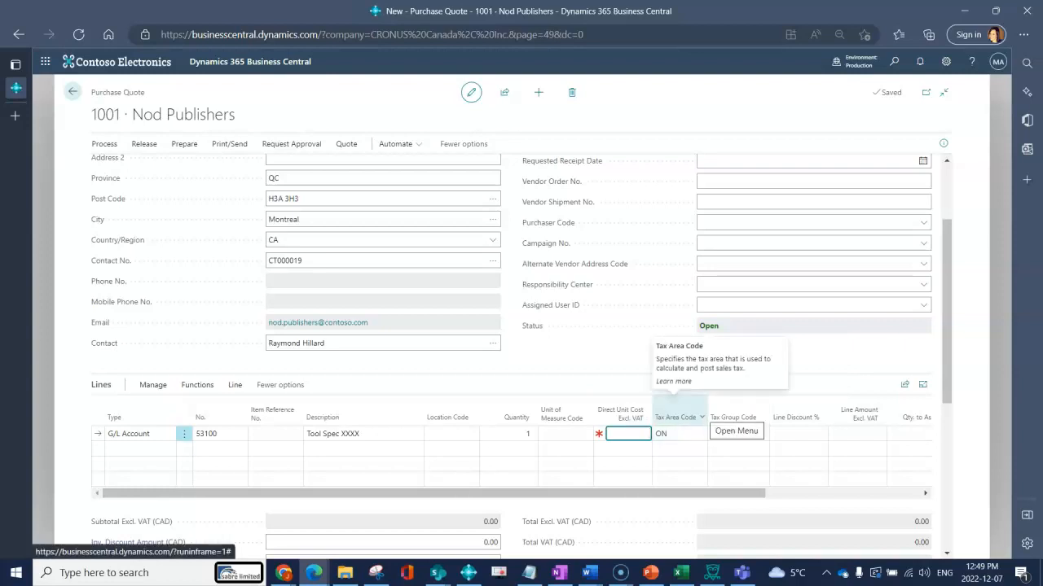
Scroll the lines grid back to Direct Unit Cost and begin a second quote line
left_click_drag(678, 494, 845, 494)
left_click(396, 434)
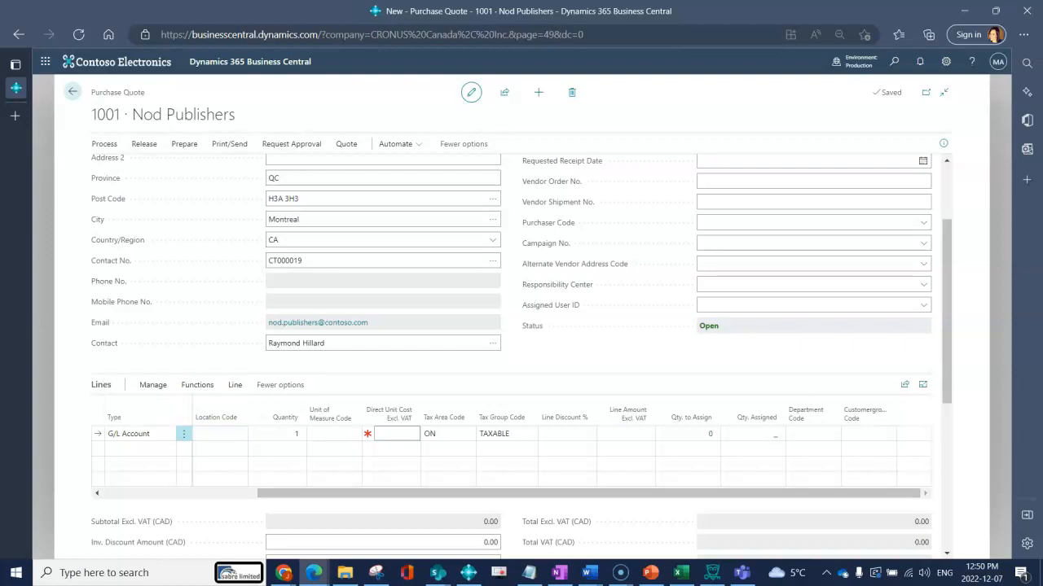
left_click_drag(350, 493, 196, 494)
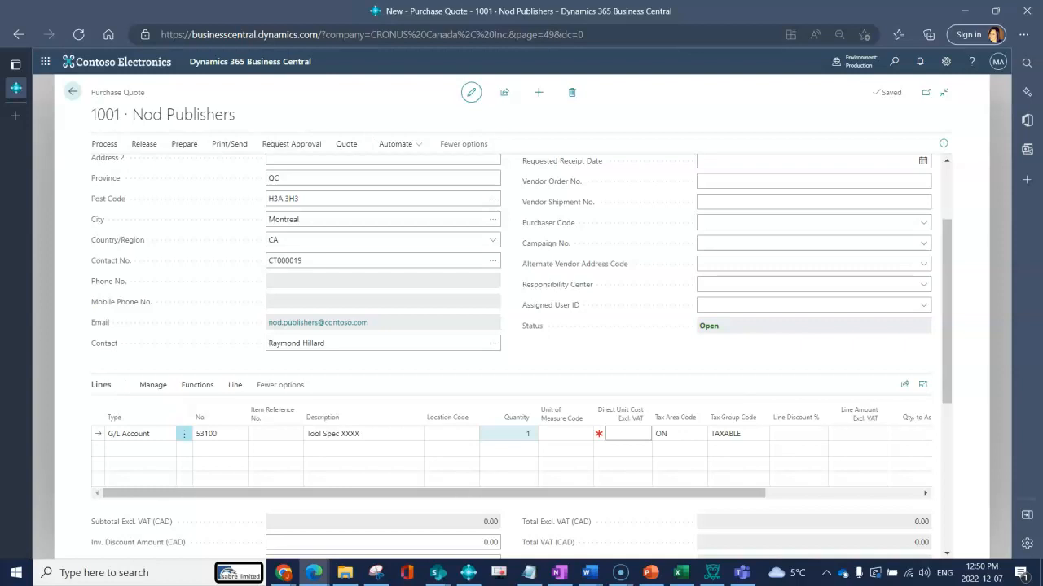
left_click(140, 449)
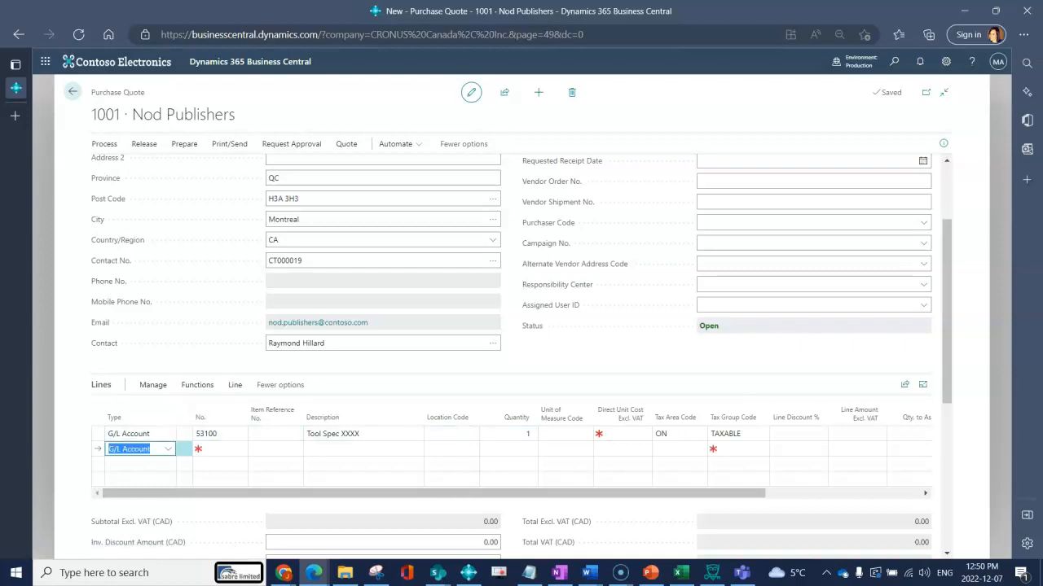
Make the second line an Item line for 1900-S, PARIS Guest Chair, black
left_click(169, 449)
left_click(138, 367)
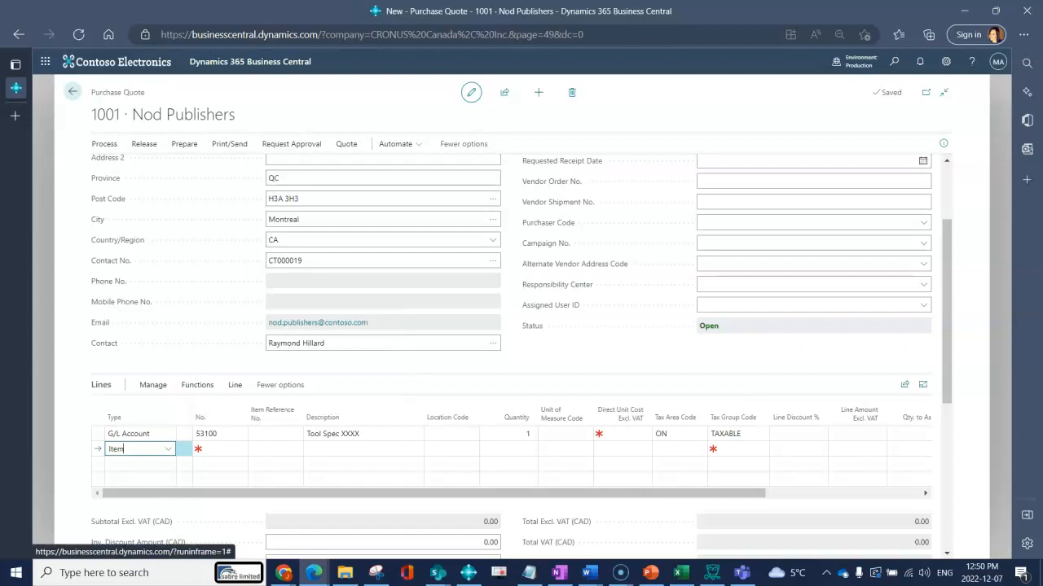
key("Tab")
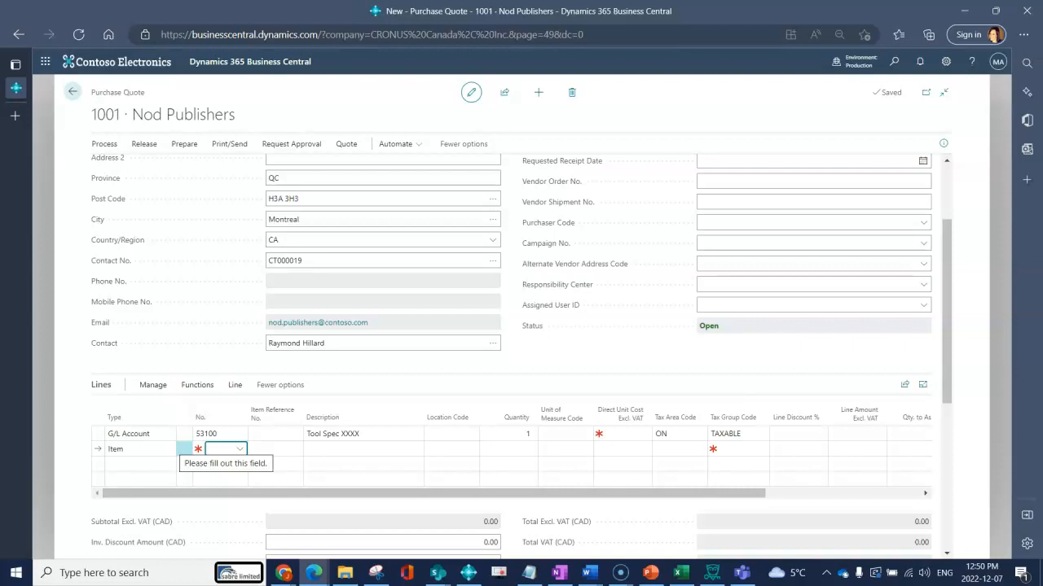
left_click(240, 450)
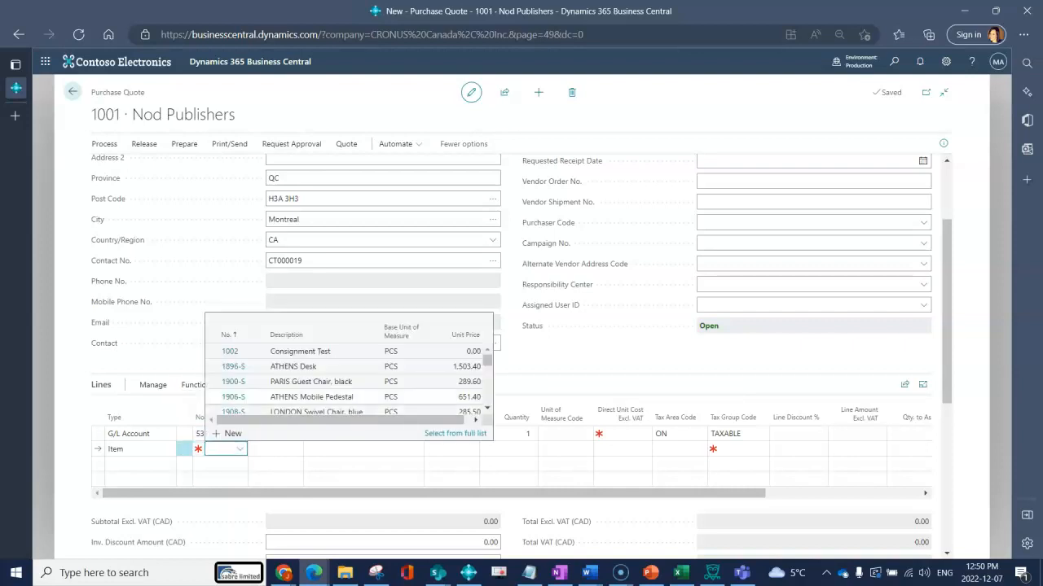
key("Down")
key("Down")
key("Down")
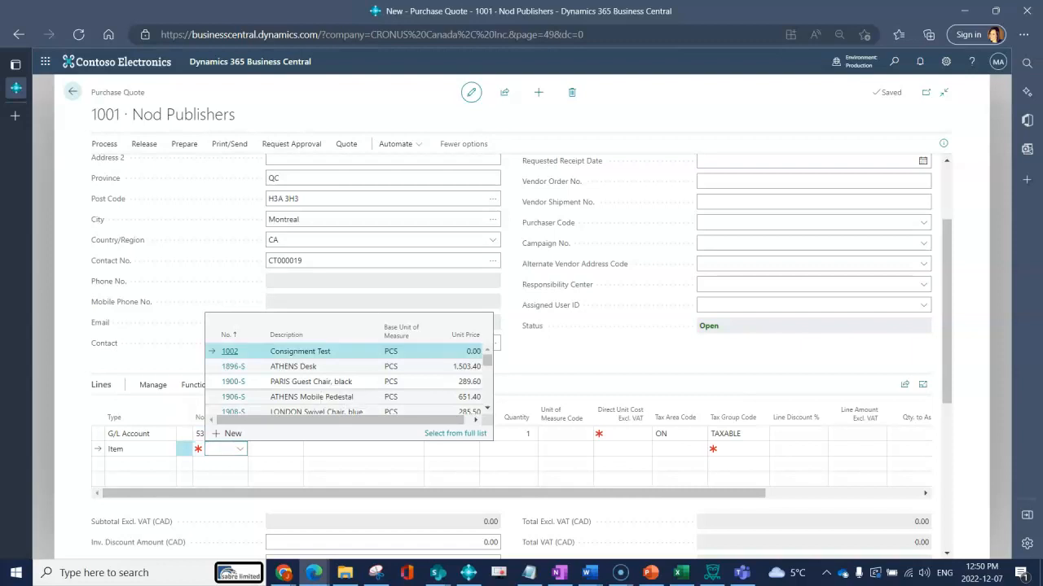
key("Return")
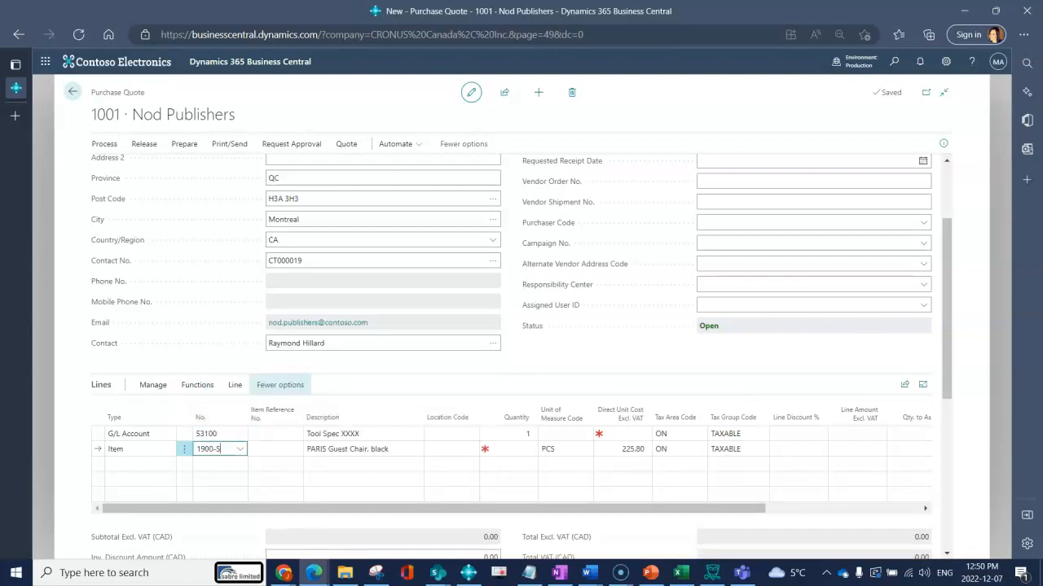
left_click(275, 450)
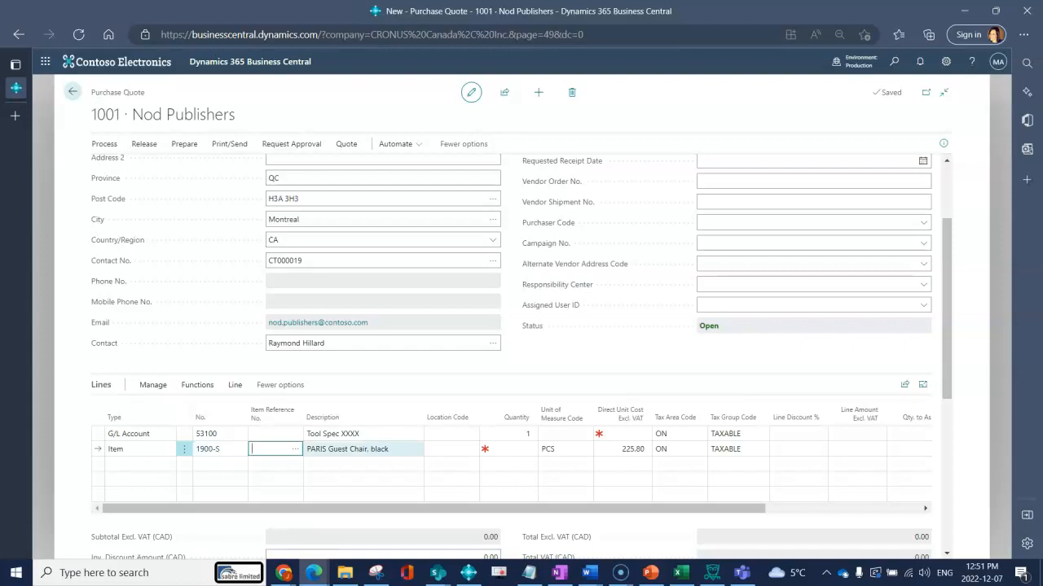
Set the chair line's location code to MAIN
left_click(363, 449)
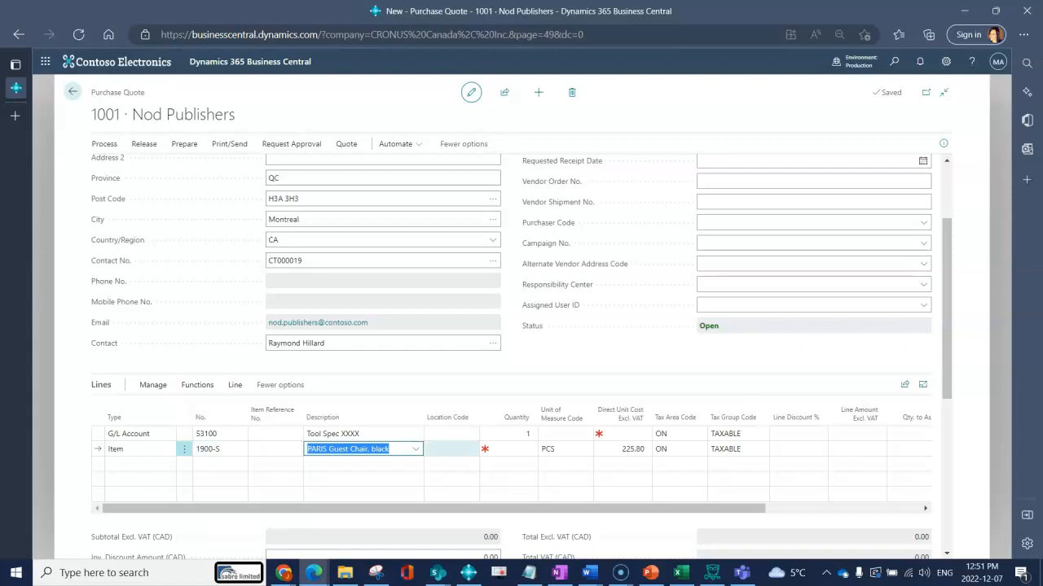
left_click(450, 449)
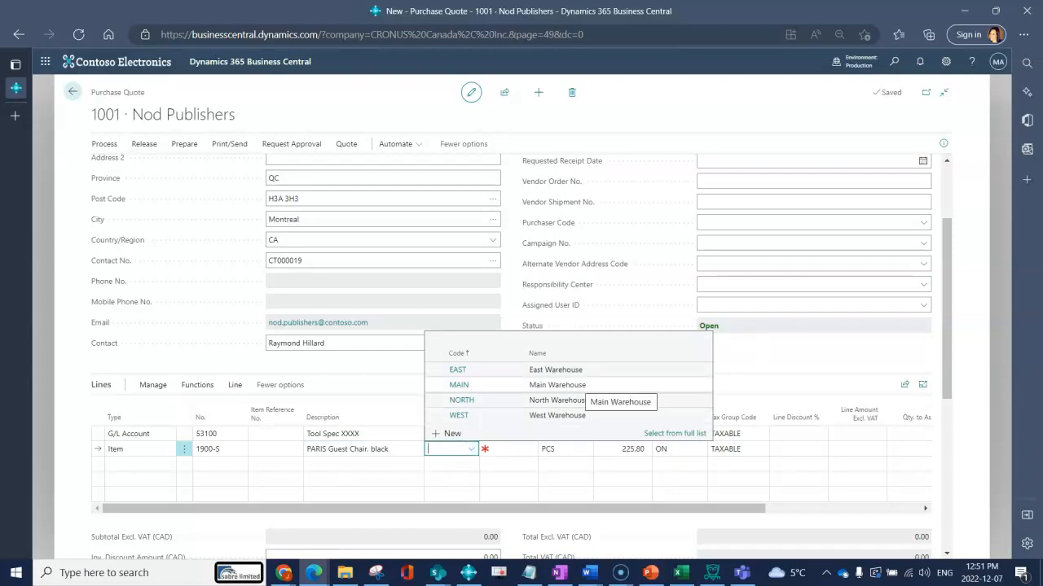
left_click(570, 384)
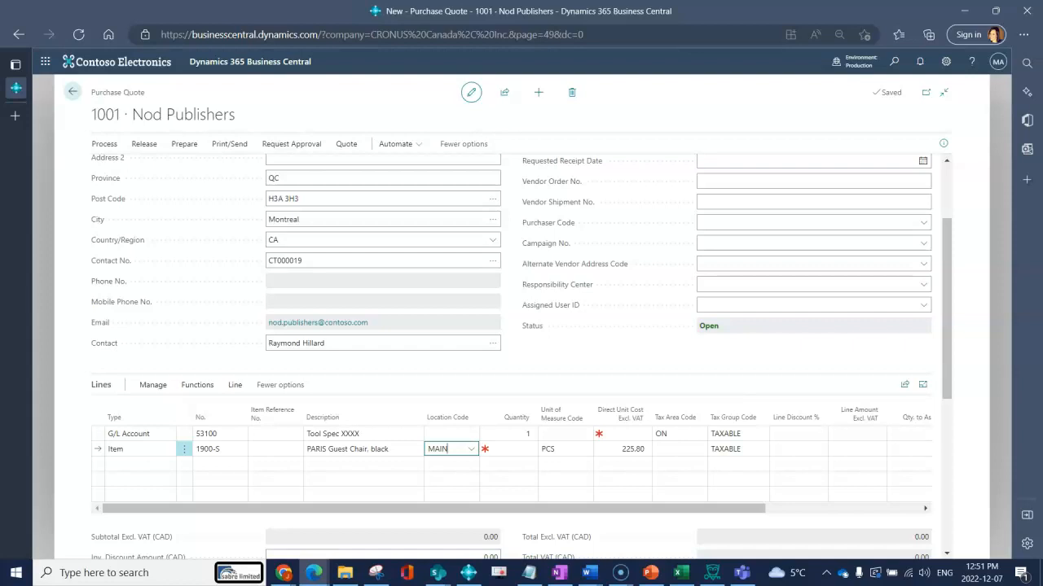
left_click(514, 450)
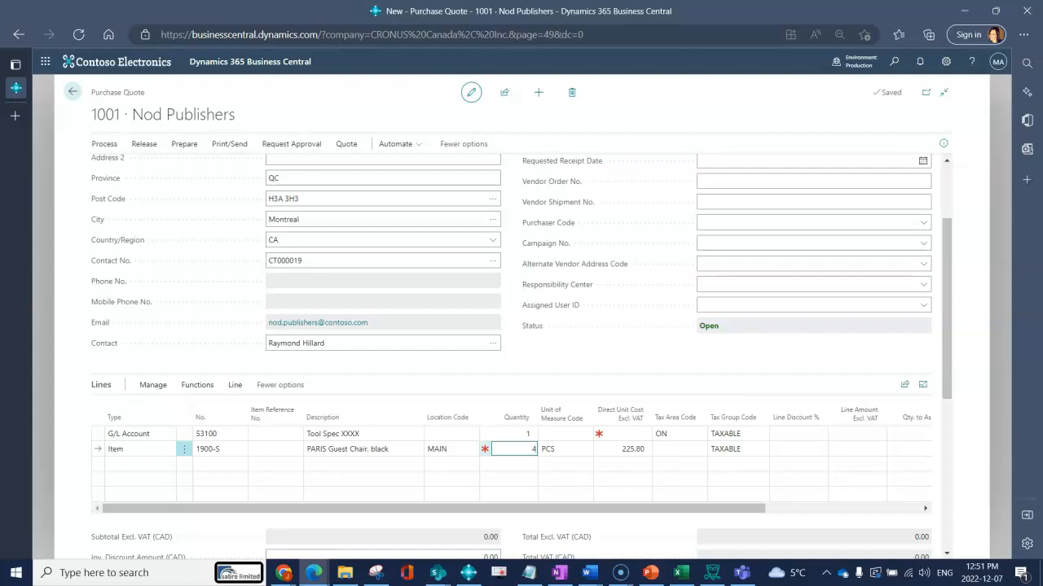
Switch the chair line's unit of measure to SET with quantity 1, costing 903.20
key("Tab")
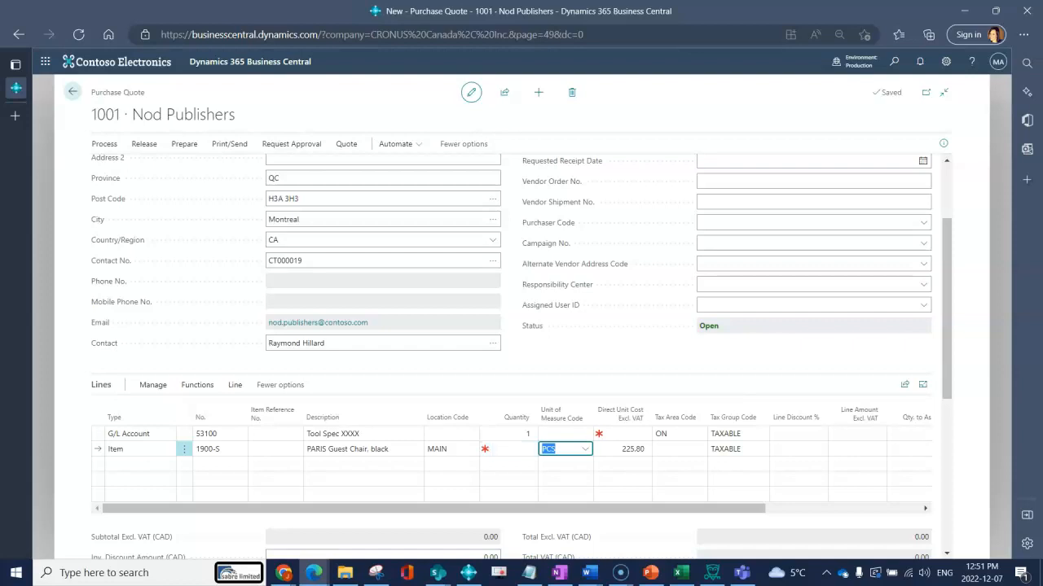
left_click(585, 450)
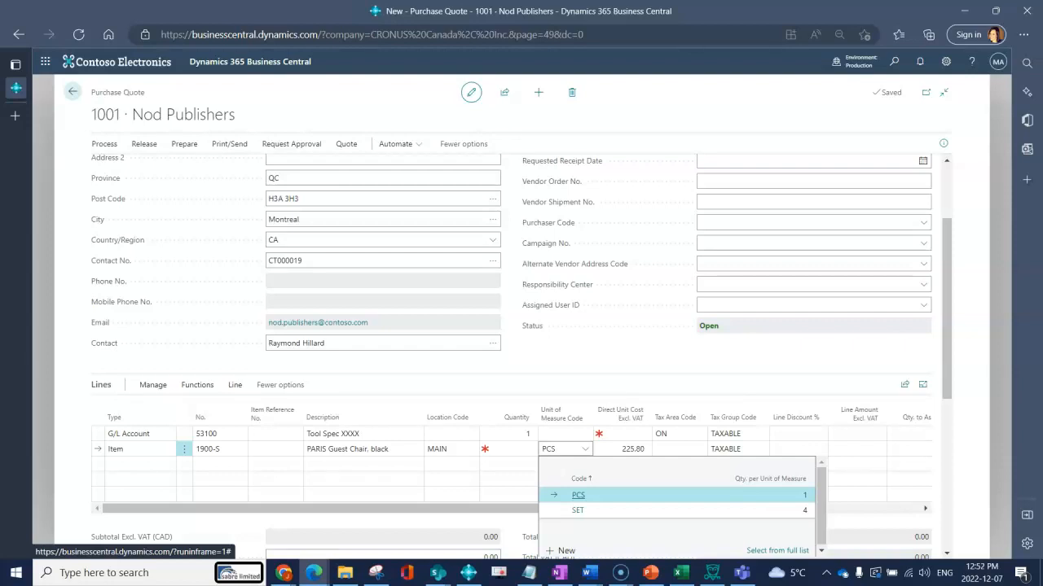
left_click(577, 511)
left_click(514, 449)
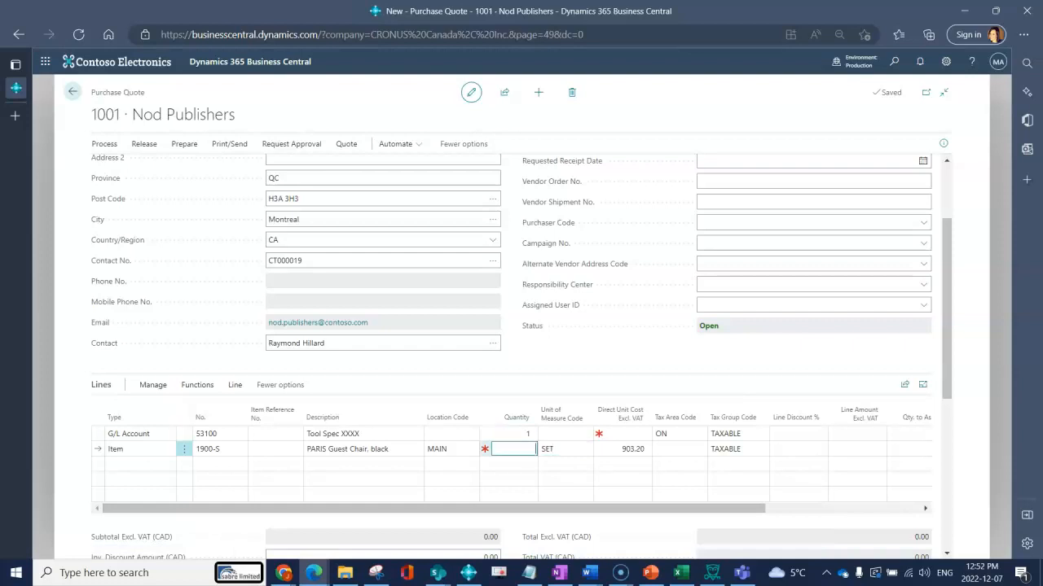
type("1")
key("Tab")
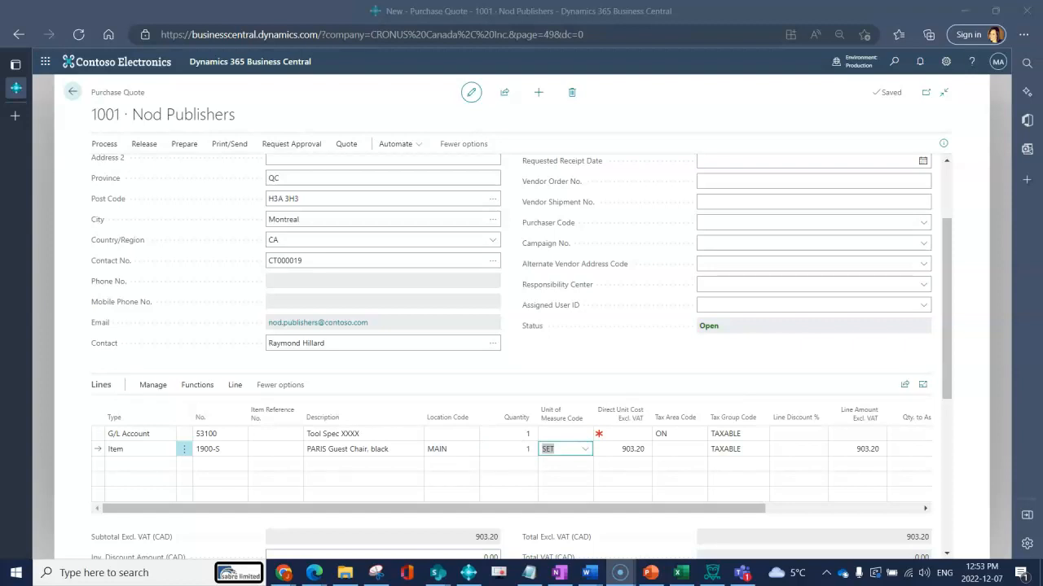
Clear the chair line's 903.20 direct unit cost and set its tax area code to ON
left_click(632, 449)
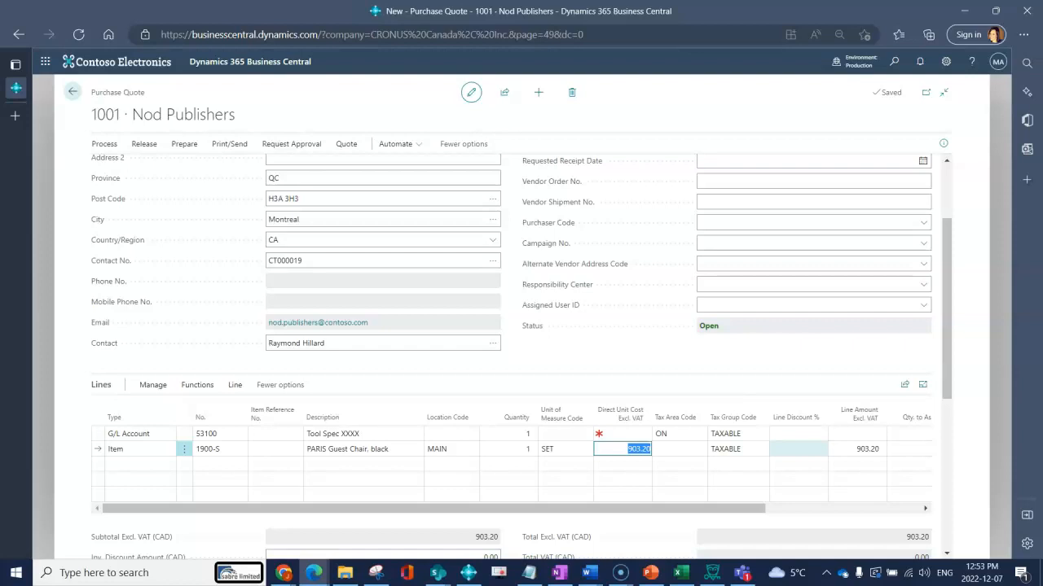
key("BackSpace")
key("Tab")
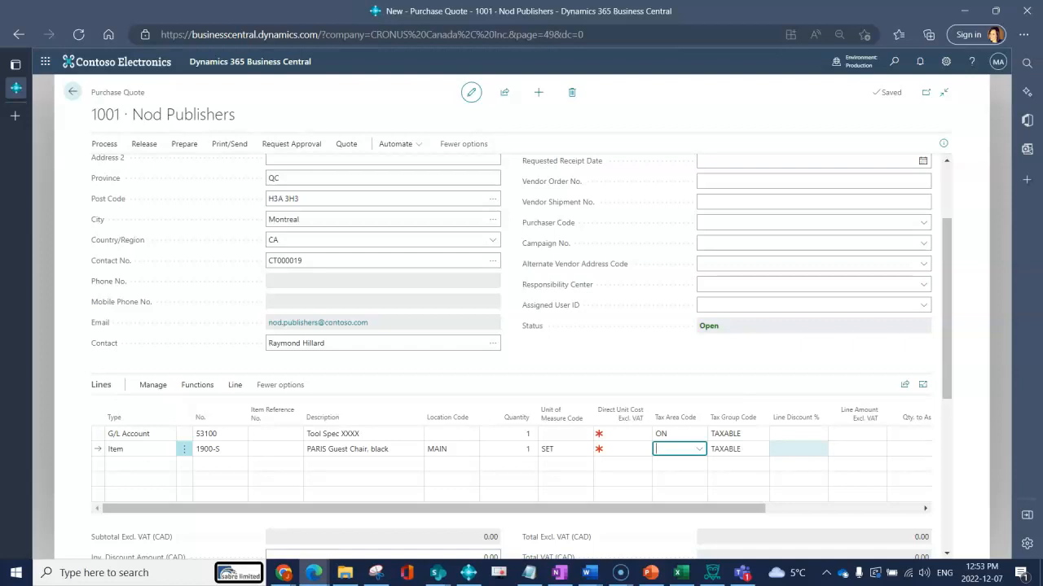
type("ON")
key("Tab")
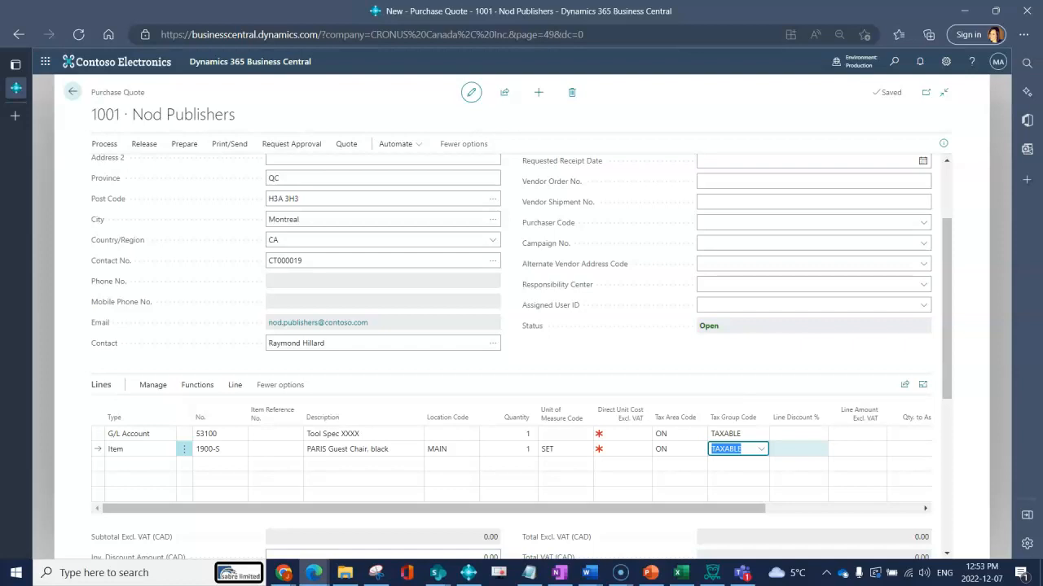
key("shift+Tab")
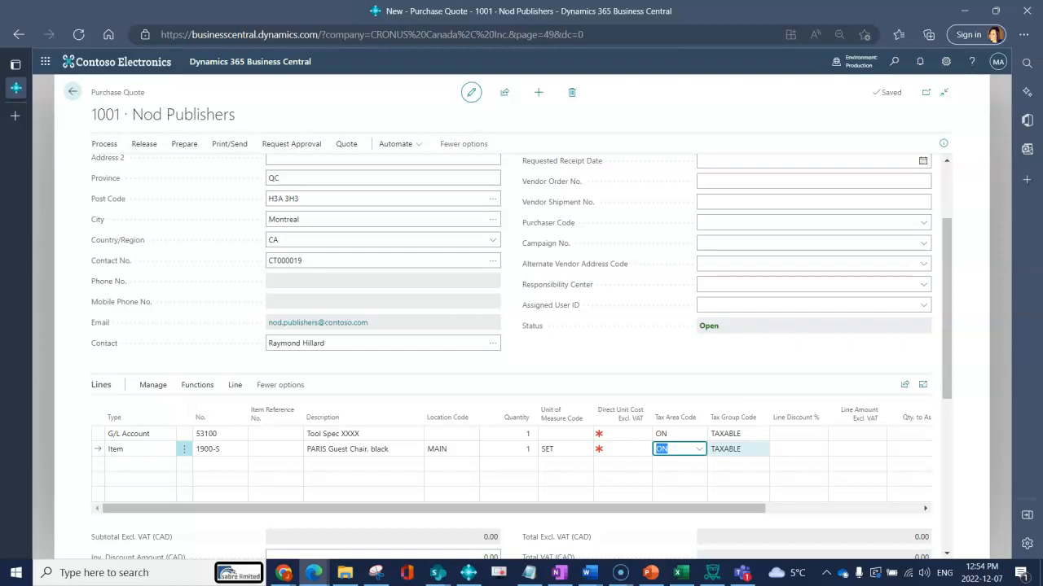
left_click_drag(717, 508, 875, 508)
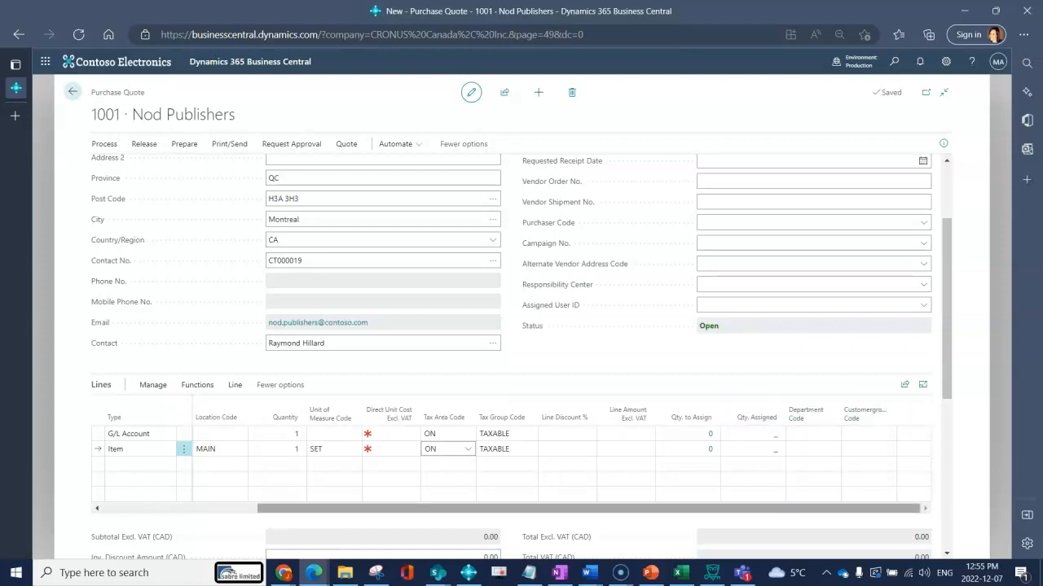
left_click_drag(855, 509, 696, 508)
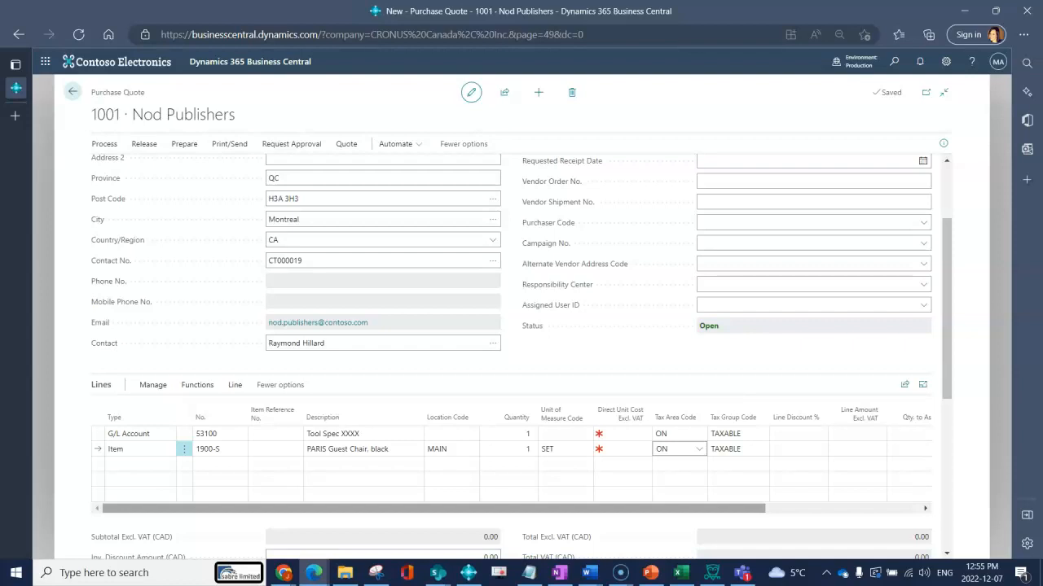
left_click(140, 464)
Set the third line's type to Comment
left_click(168, 464)
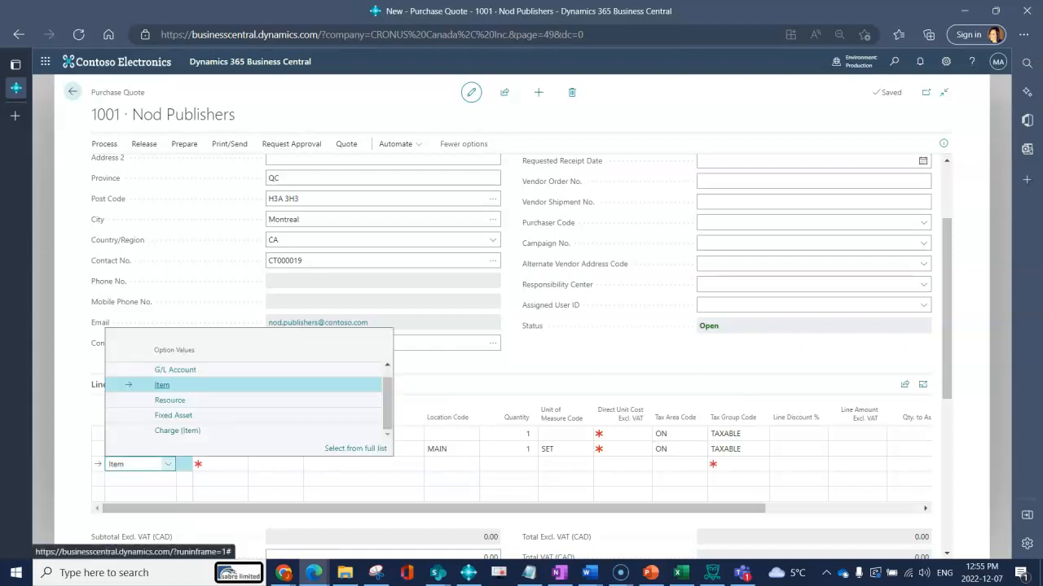
key("Up")
key("Up")
key("Return")
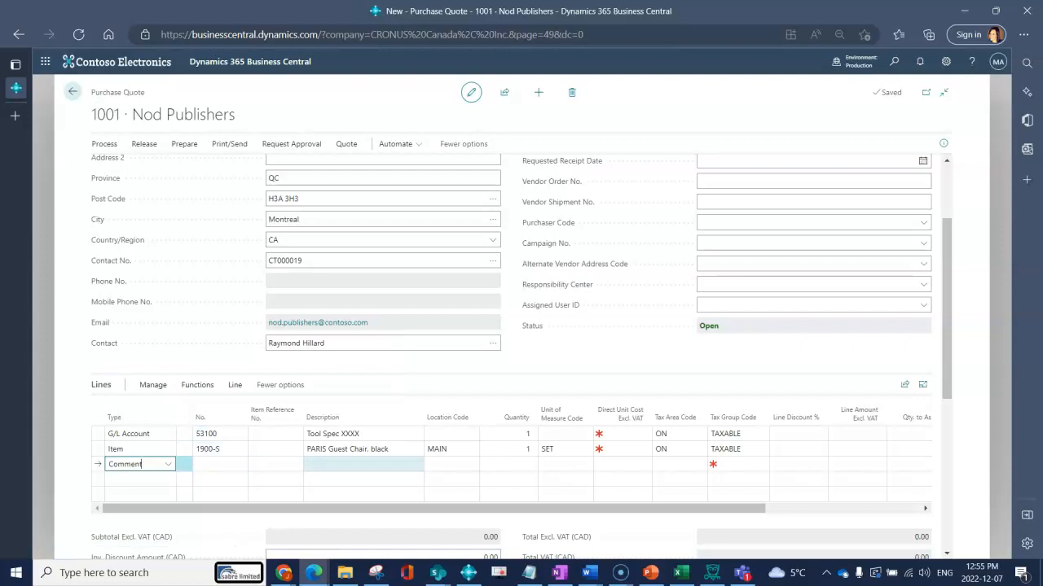
Type 'Please quote within 24 hours' as the comment's description, then clear it again
left_click(363, 464)
type("Pleas")
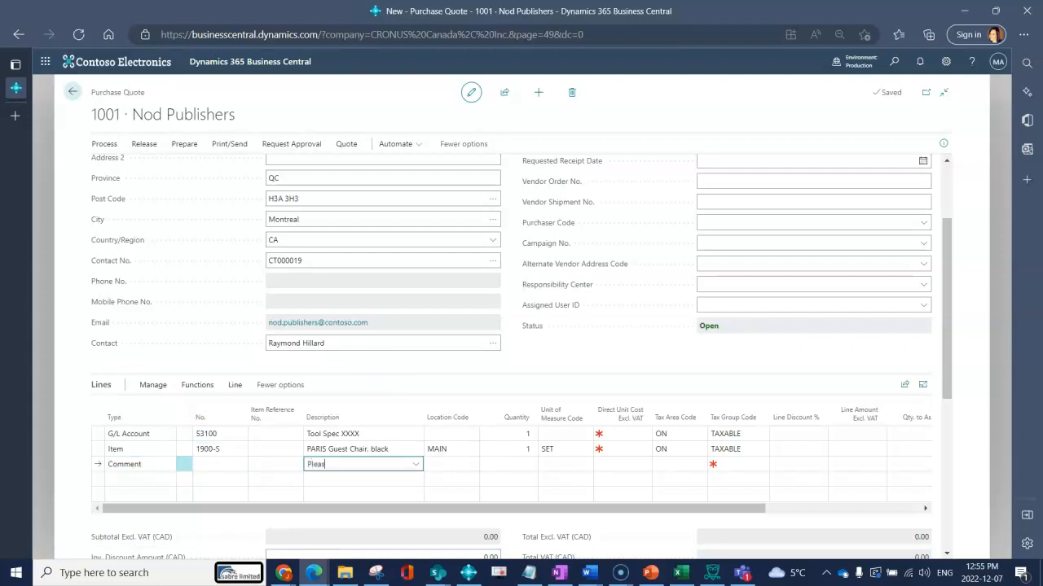
type("e quote within 24 hours")
key("Tab")
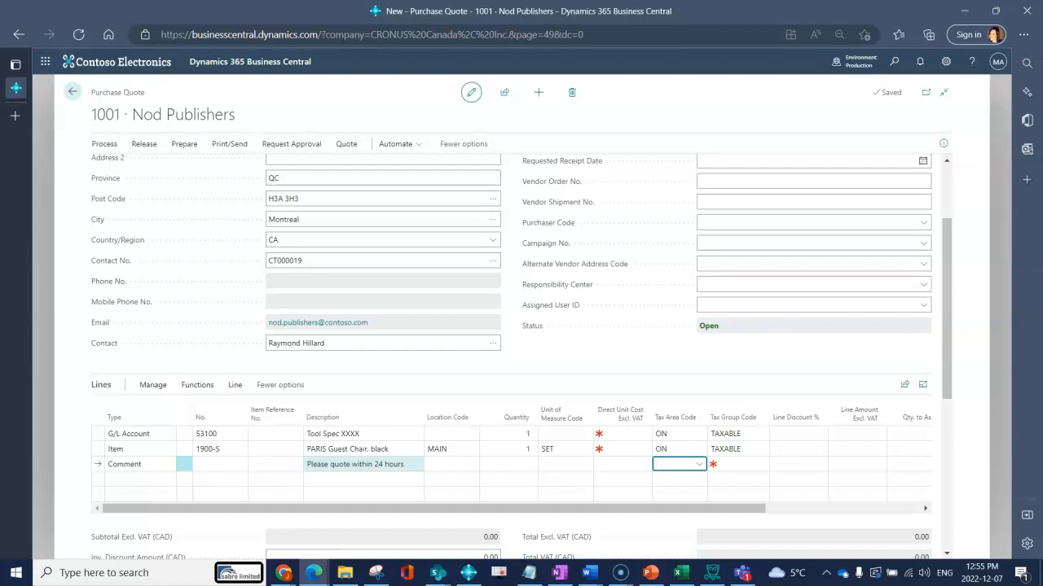
left_click(355, 464)
key("BackSpace")
key("Tab")
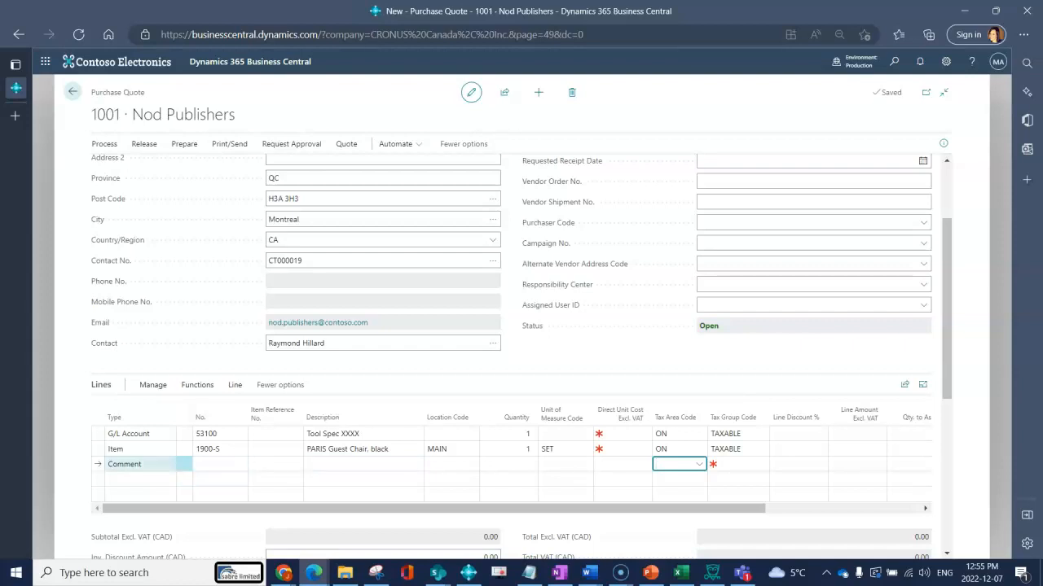
Pick standard text code SUC, Sale under Contract, as the comment line's No
left_click(239, 464)
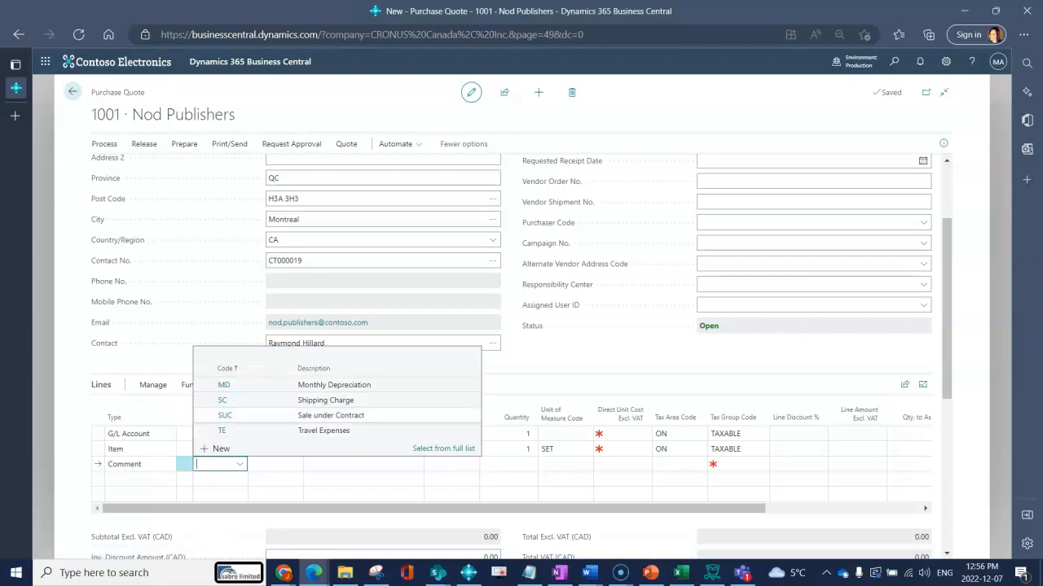
key("Down")
key("Down")
key("Down")
key("Return")
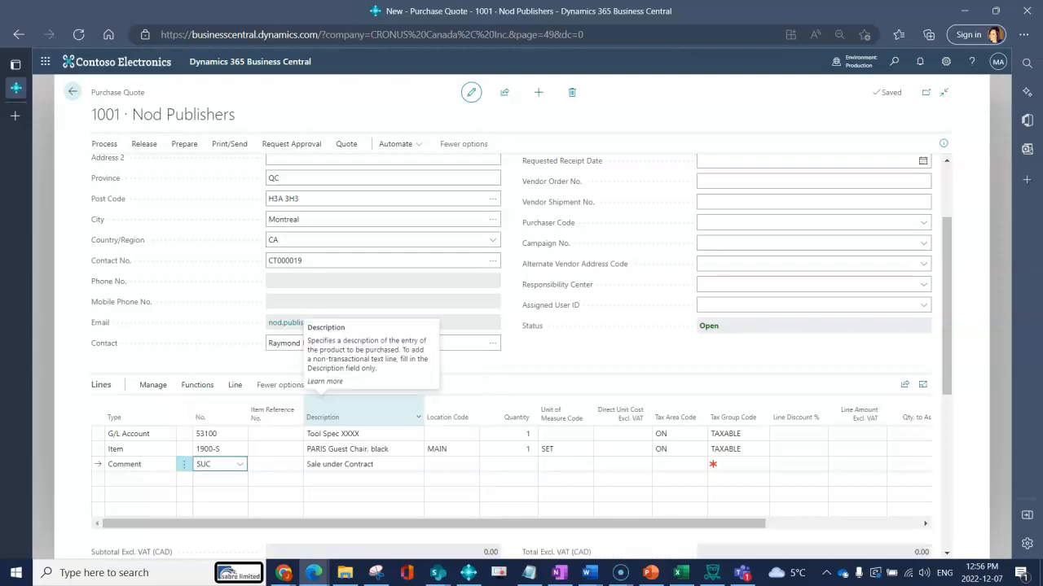
key("Tab")
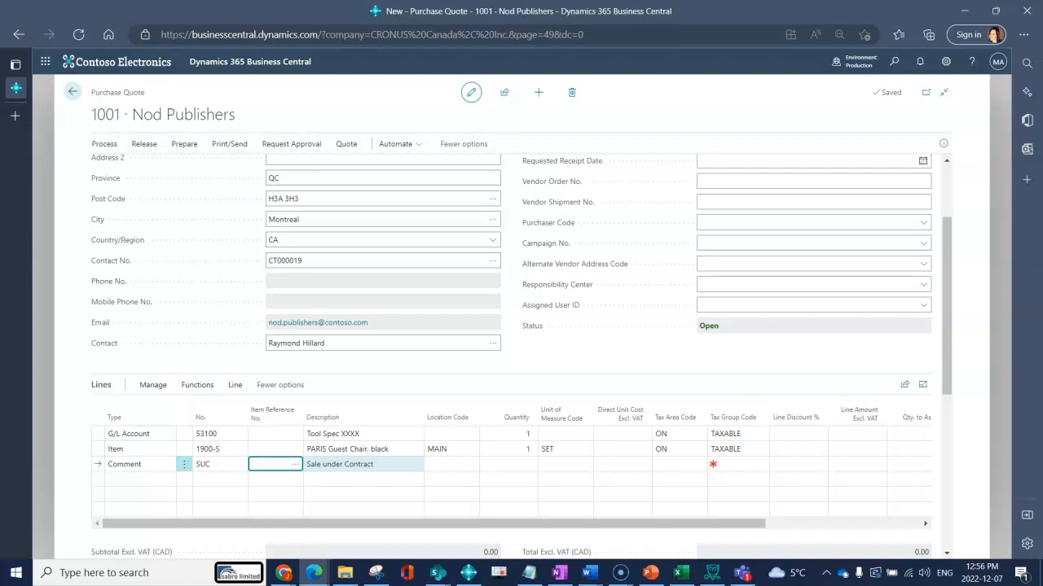
scroll(383, 326, "up", 3)
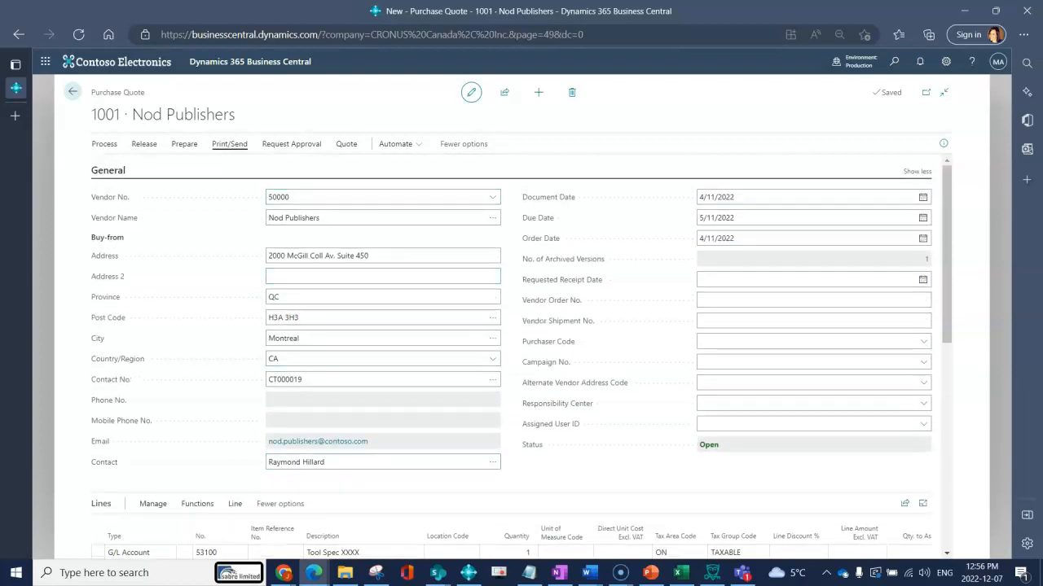
Release quote 1001 via Release > Release, then create a new blank purchase quote
left_click(230, 144)
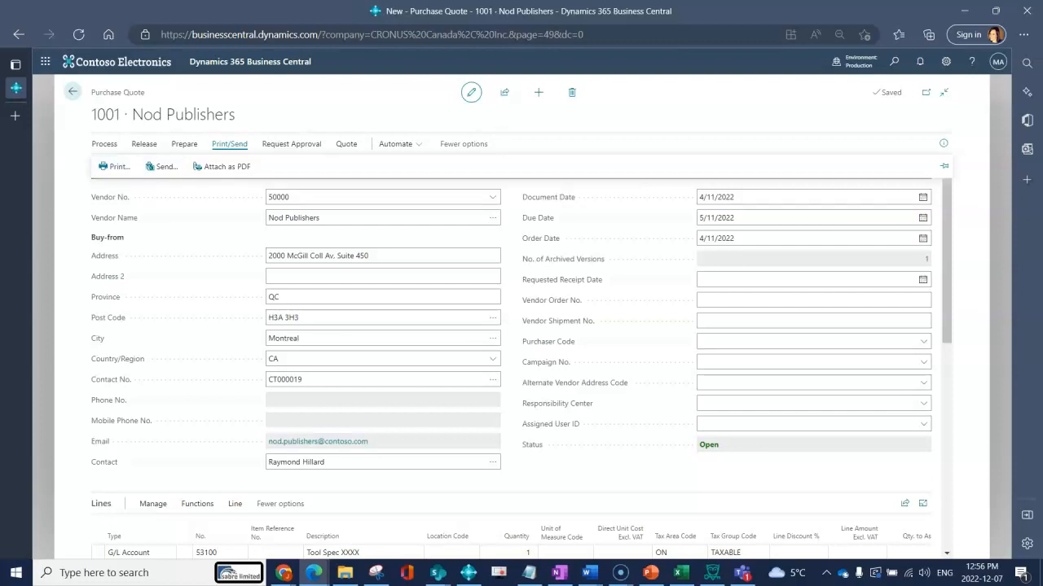
key("Escape")
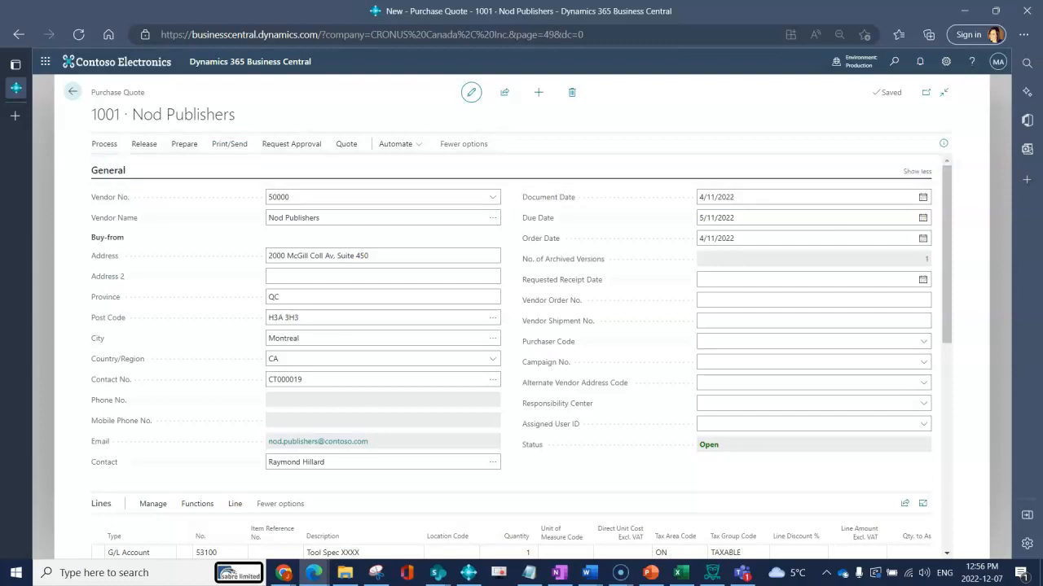
key("Return")
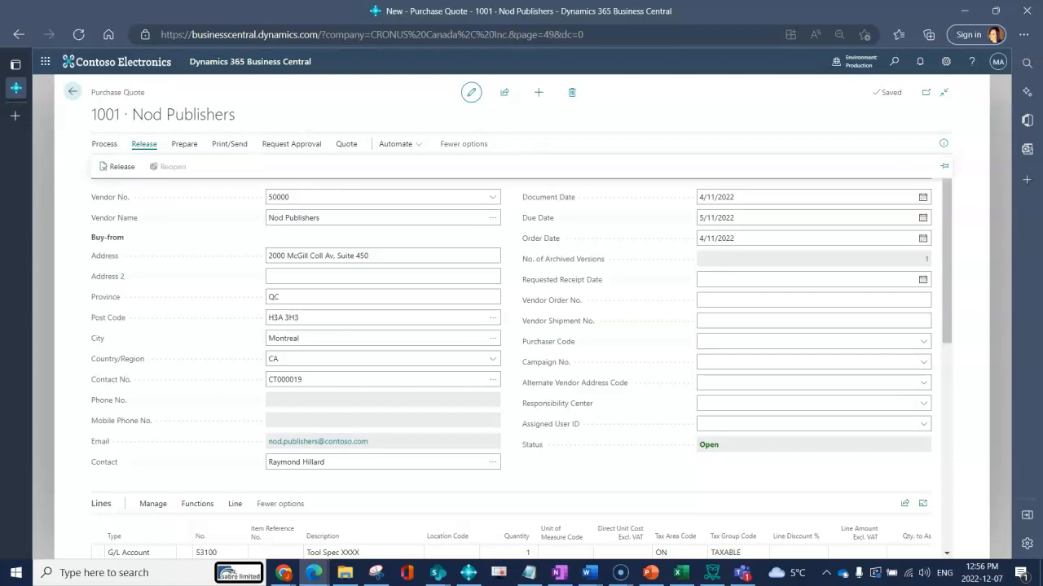
key("Return")
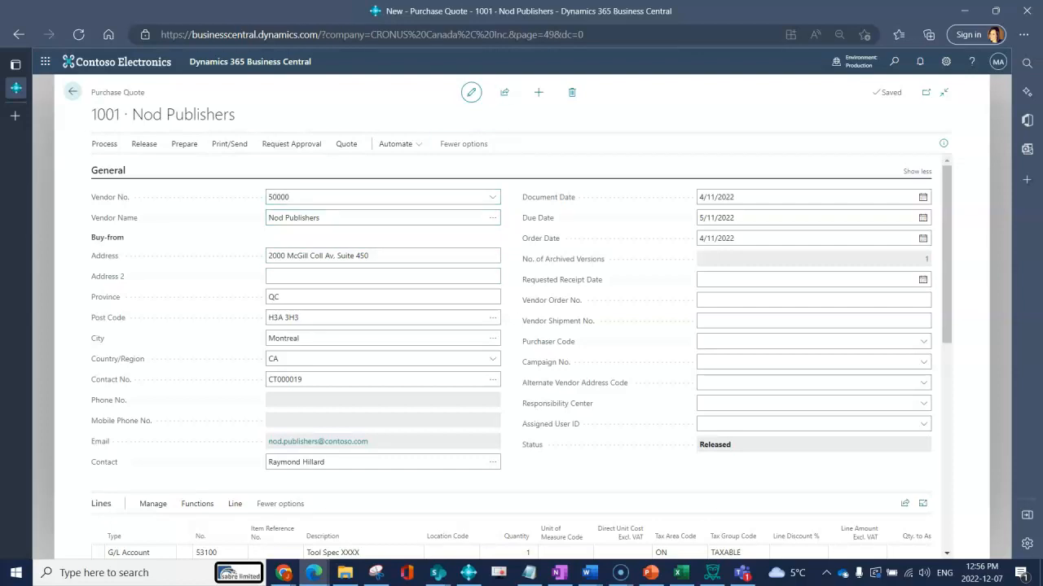
left_click(537, 92)
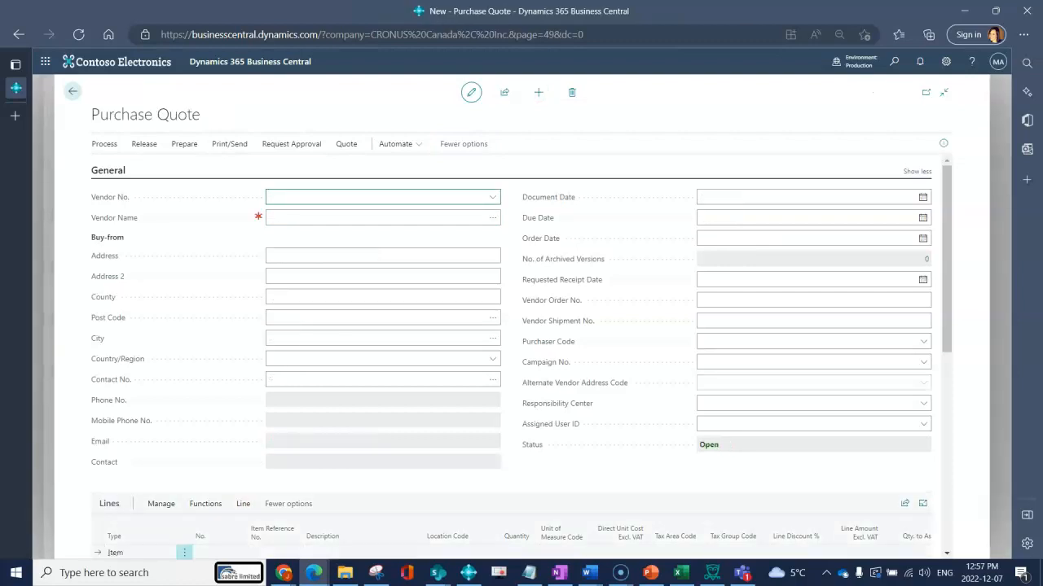
Assign vendor First Up Consultants to new quote 1002 and open Copy Document from Prepare
left_click(493, 197)
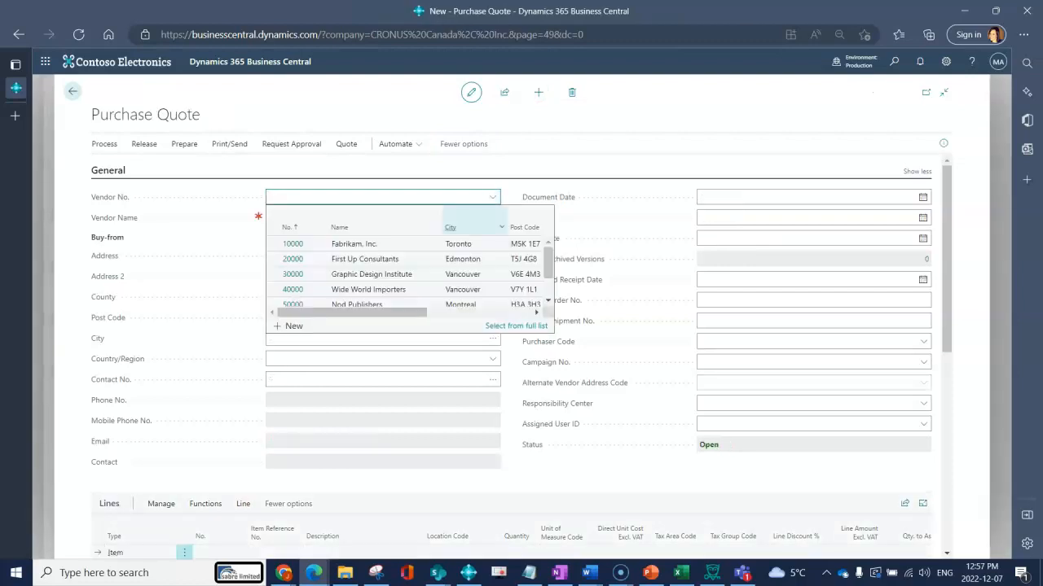
left_click(453, 259)
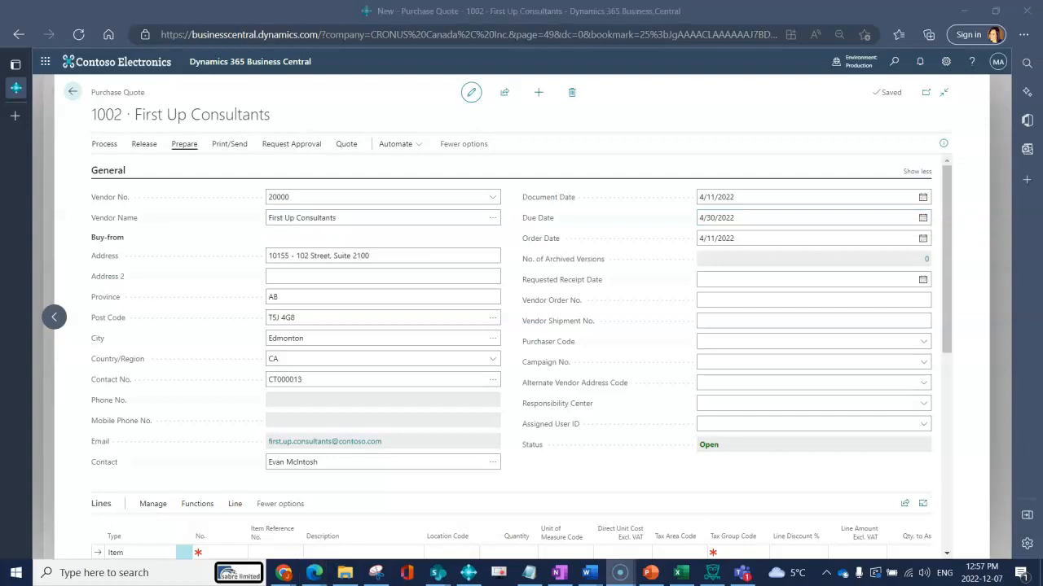
left_click(184, 144)
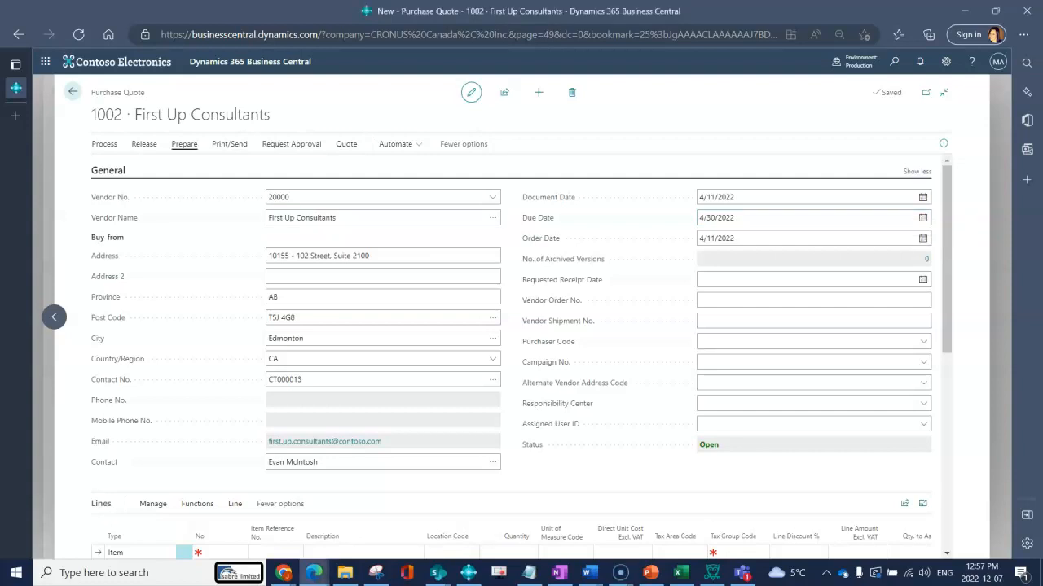
left_click(132, 166)
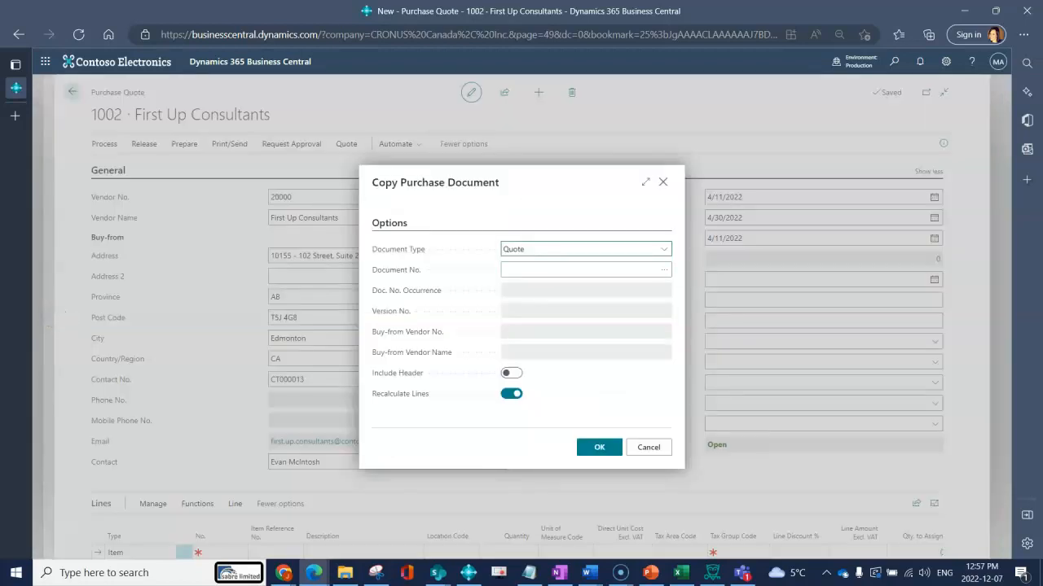
Copy Quote 1001 from Nod Publishers into quote 1002 with Include Header turned on
left_click(664, 249)
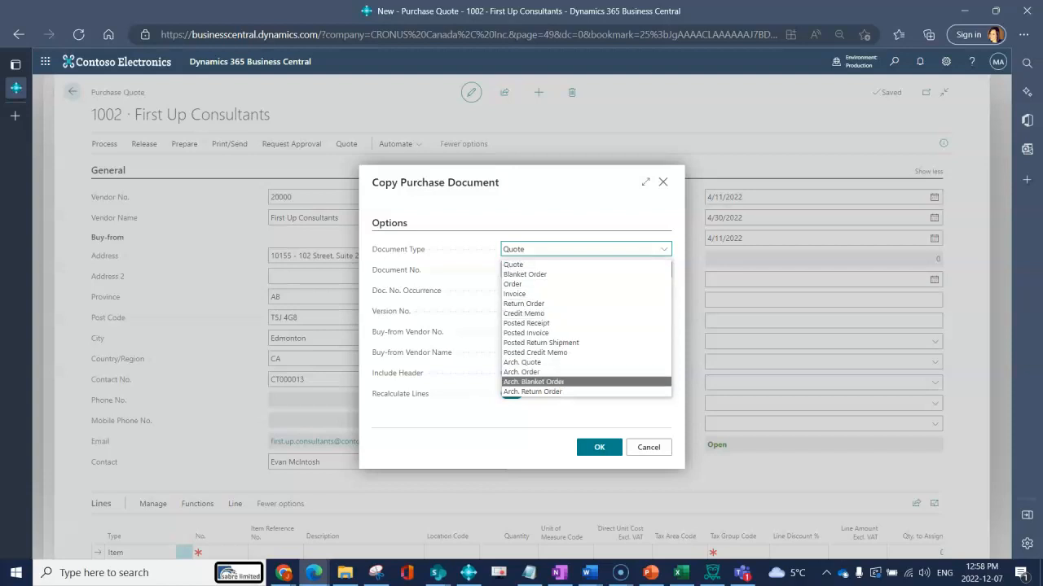
left_click(514, 265)
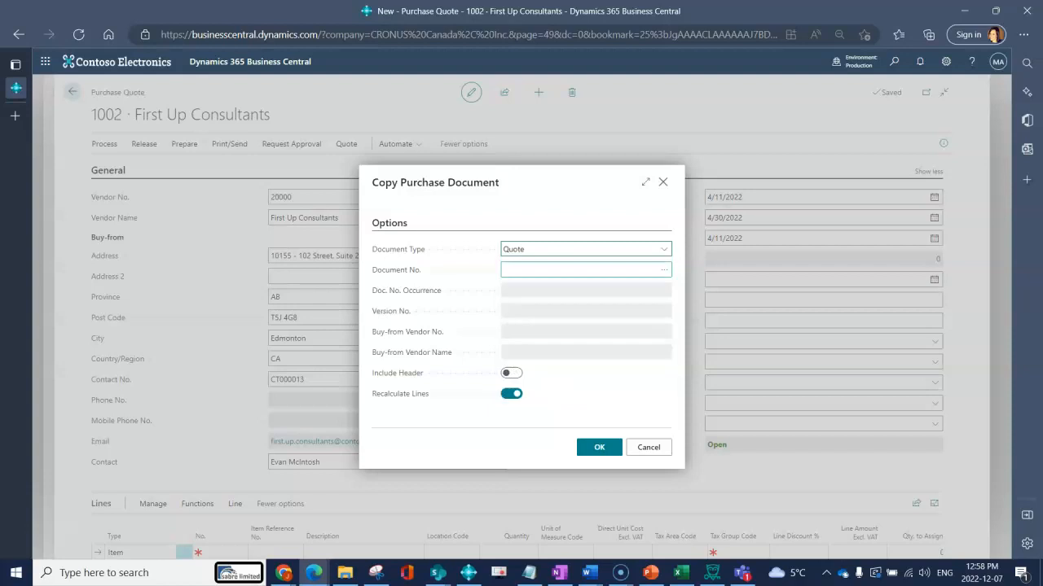
left_click(663, 269)
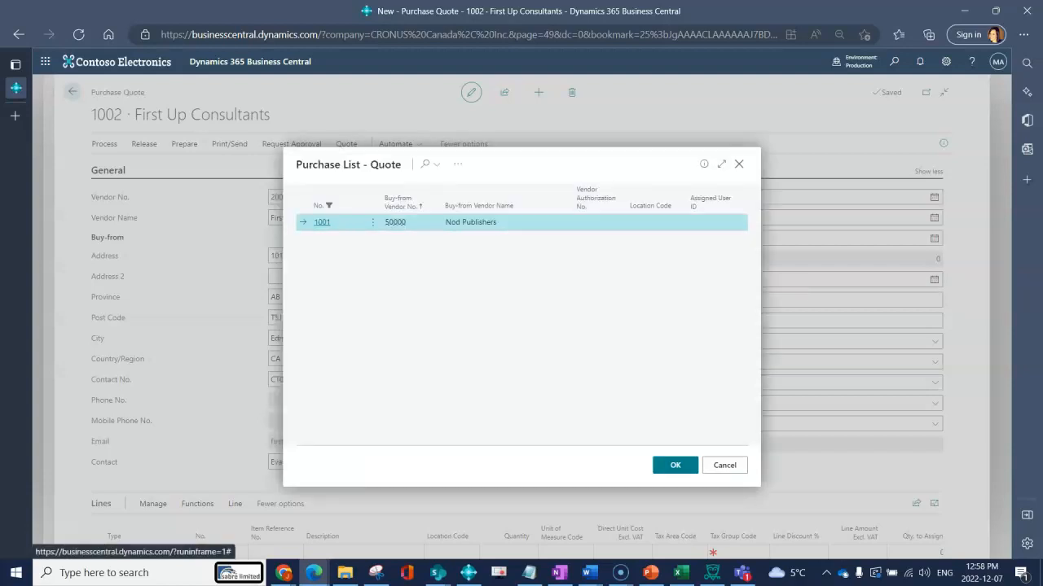
left_click(675, 465)
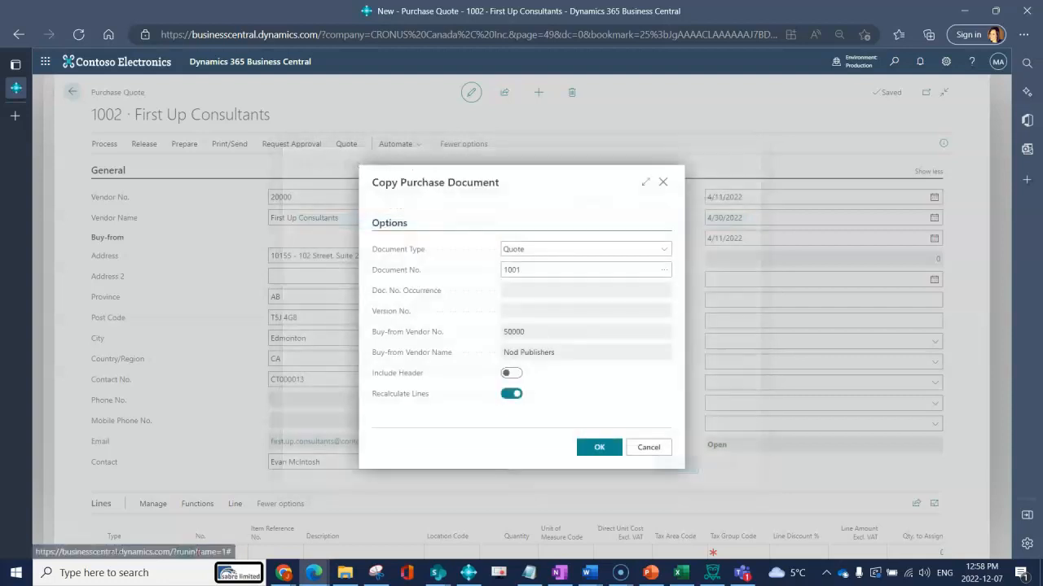
left_click(512, 384)
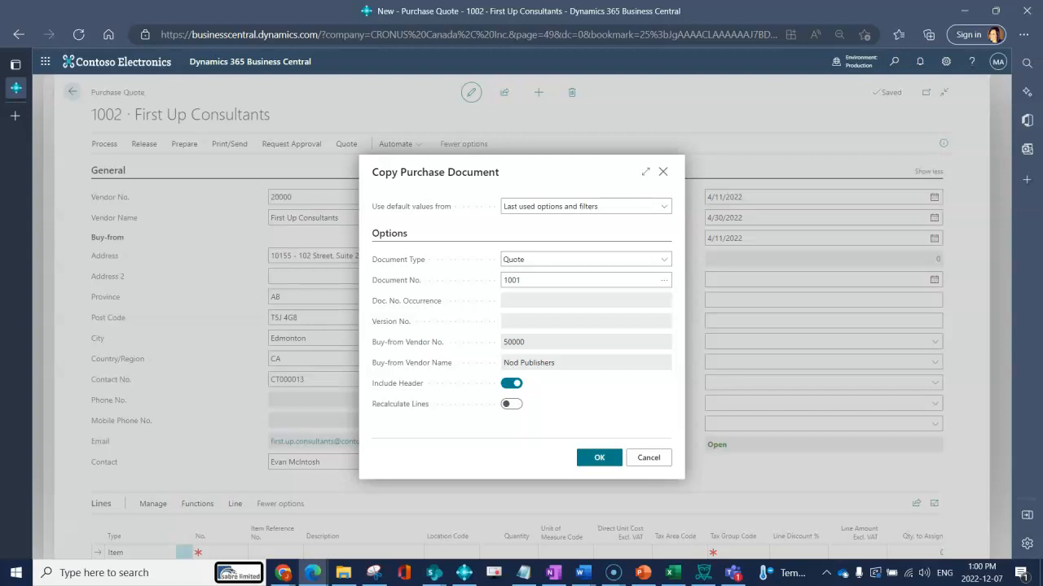
left_click(598, 458)
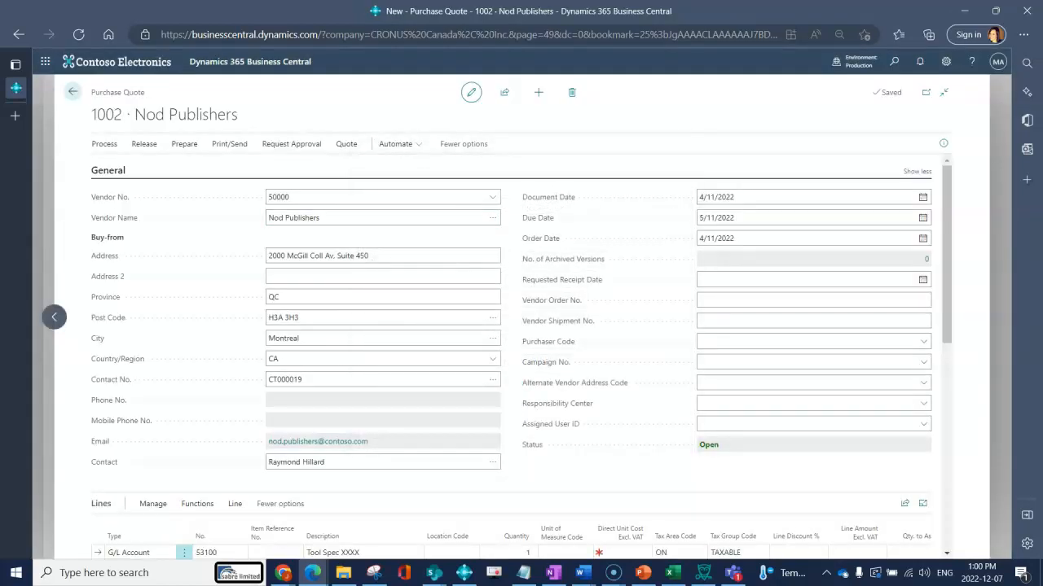
Set quote 1002's vendor to 20000 First Up Consultants, accepting all update prompts, then create a new quote
left_click_drag(91, 92, 251, 116)
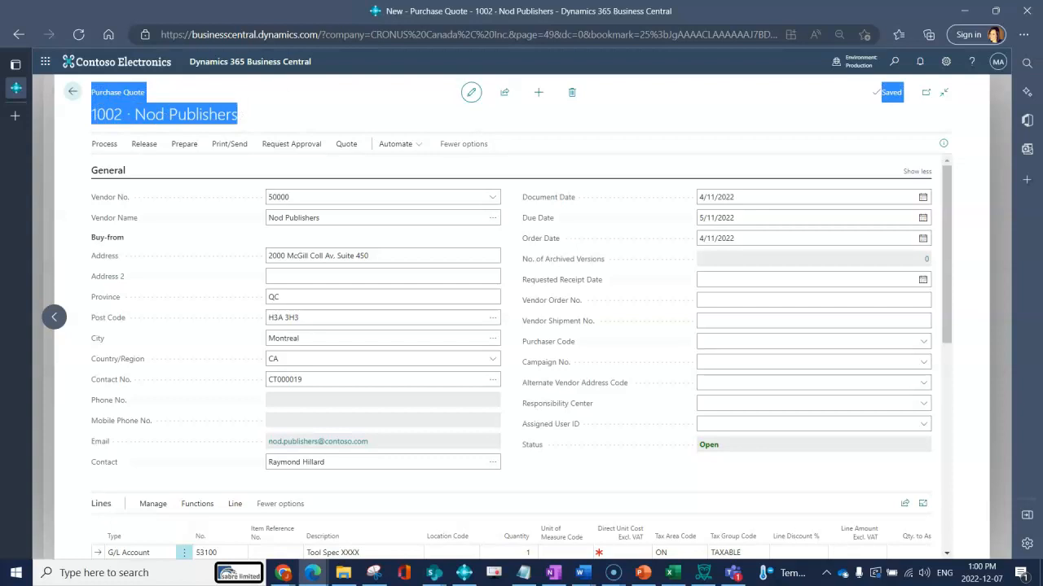
left_click(492, 197)
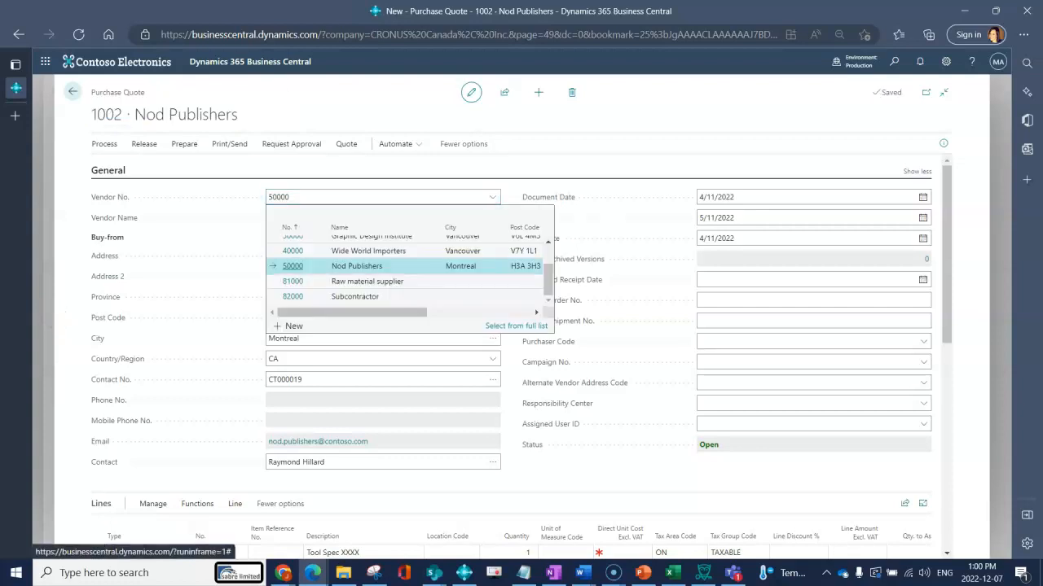
scroll(355, 260, "up", 1)
left_click(358, 259)
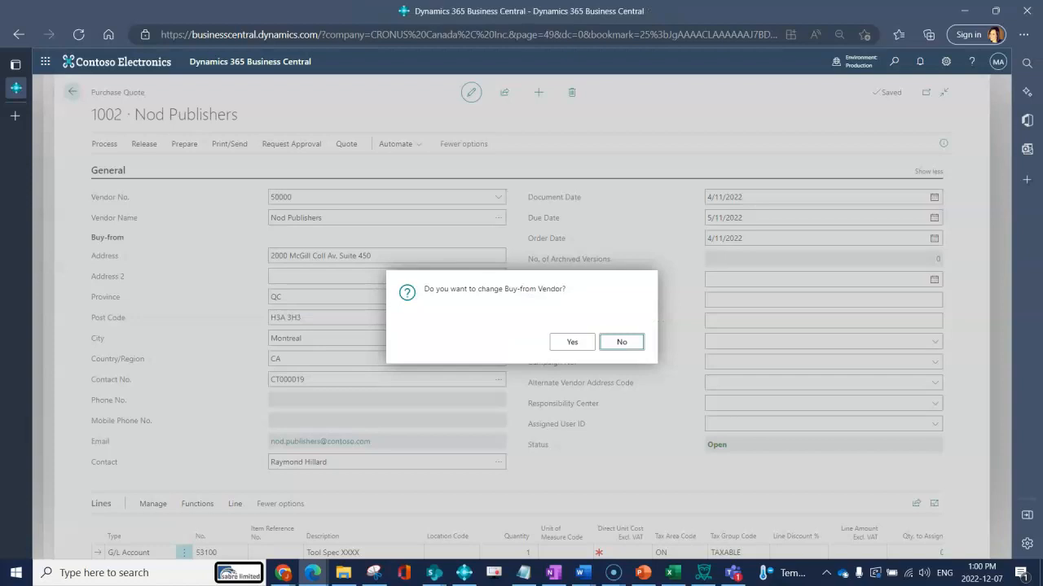
left_click(570, 341)
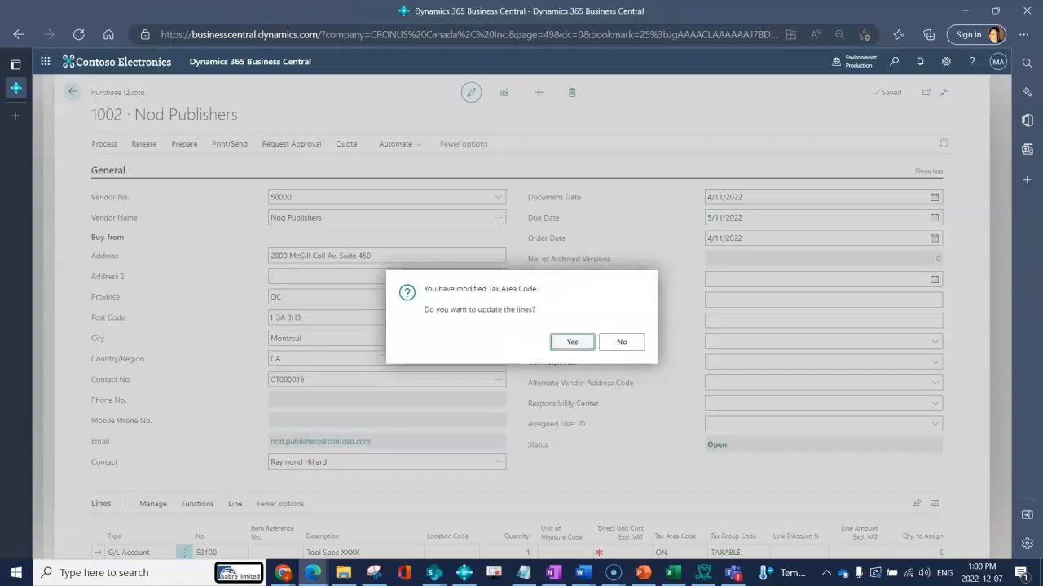
left_click(572, 342)
left_click(572, 342)
left_click(572, 350)
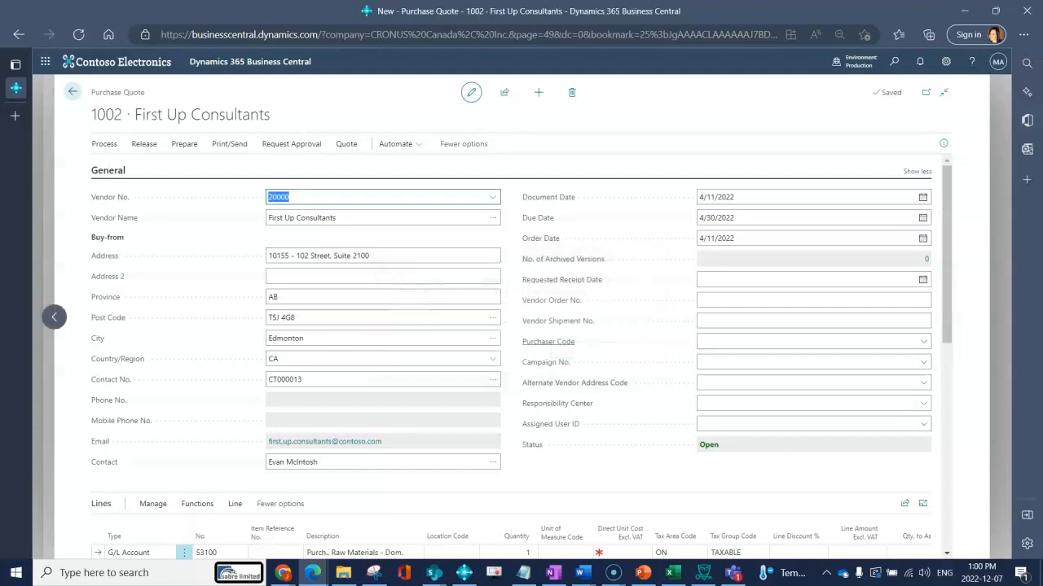
scroll(548, 342, "down", 3)
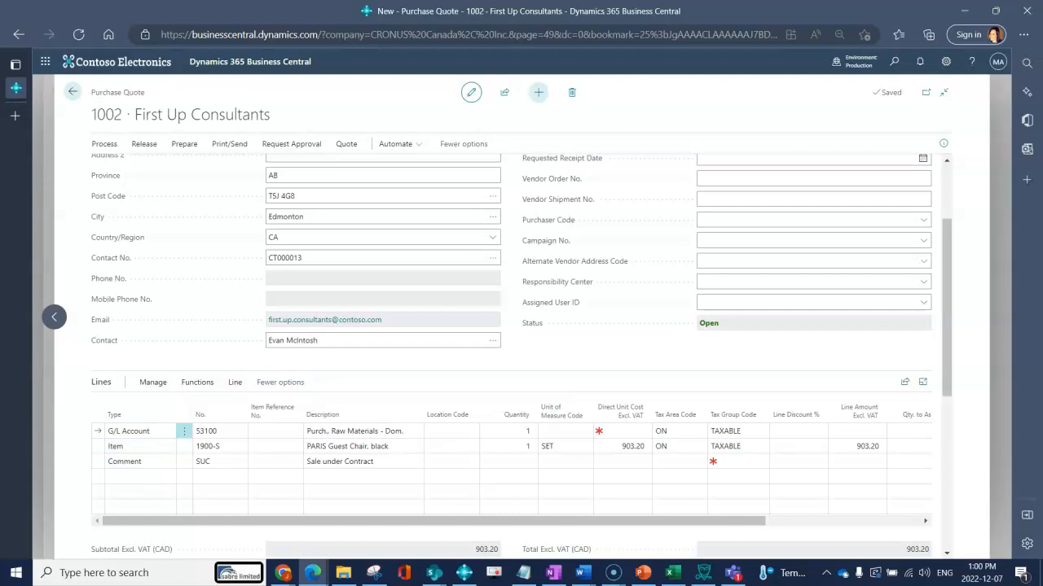
left_click(538, 92)
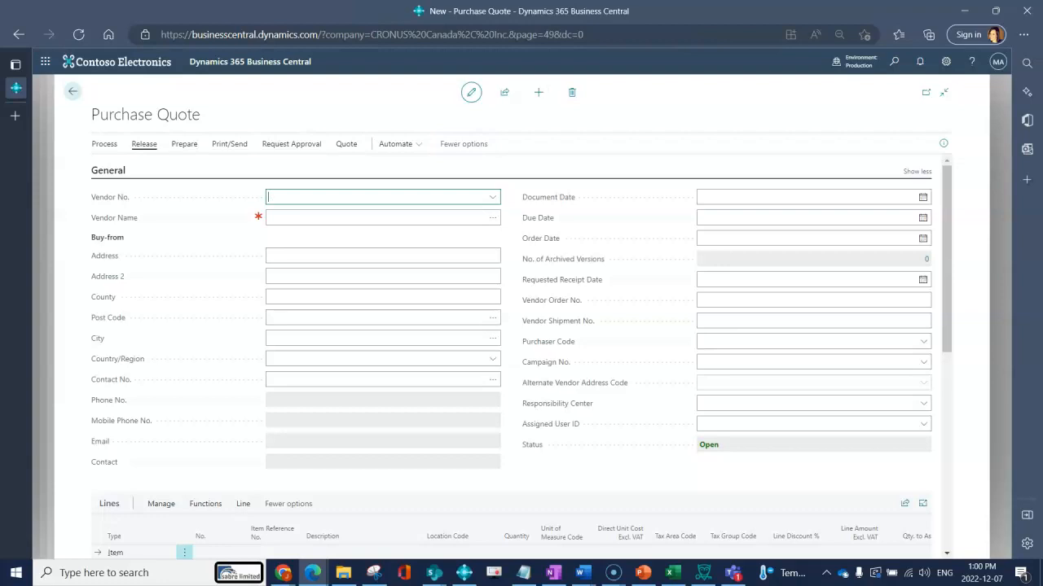
Attempt copying quote 1001 into the new quote and dismiss the missing-vendor error
left_click(184, 143)
left_click(143, 165)
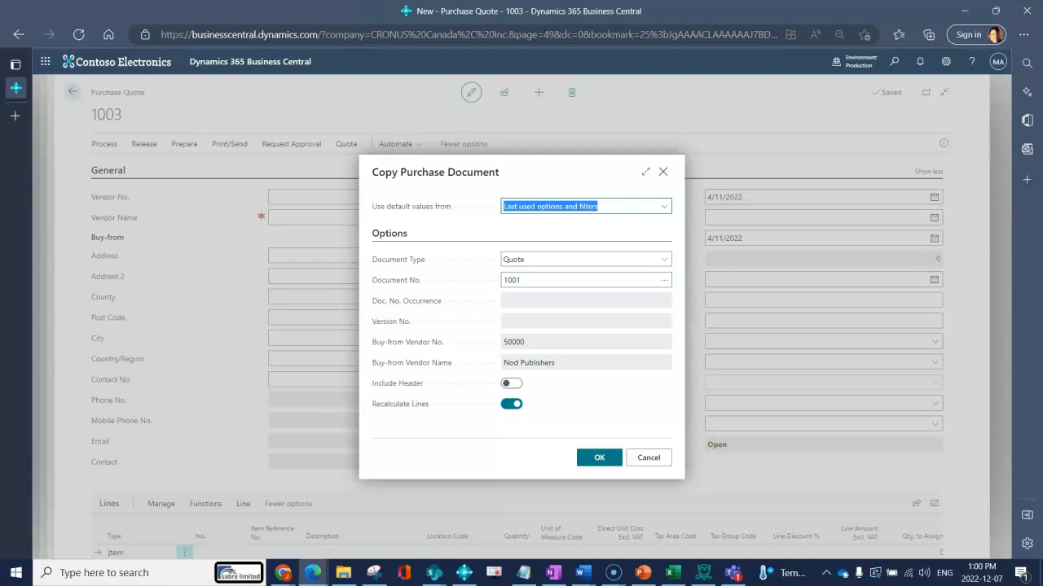
left_click(599, 457)
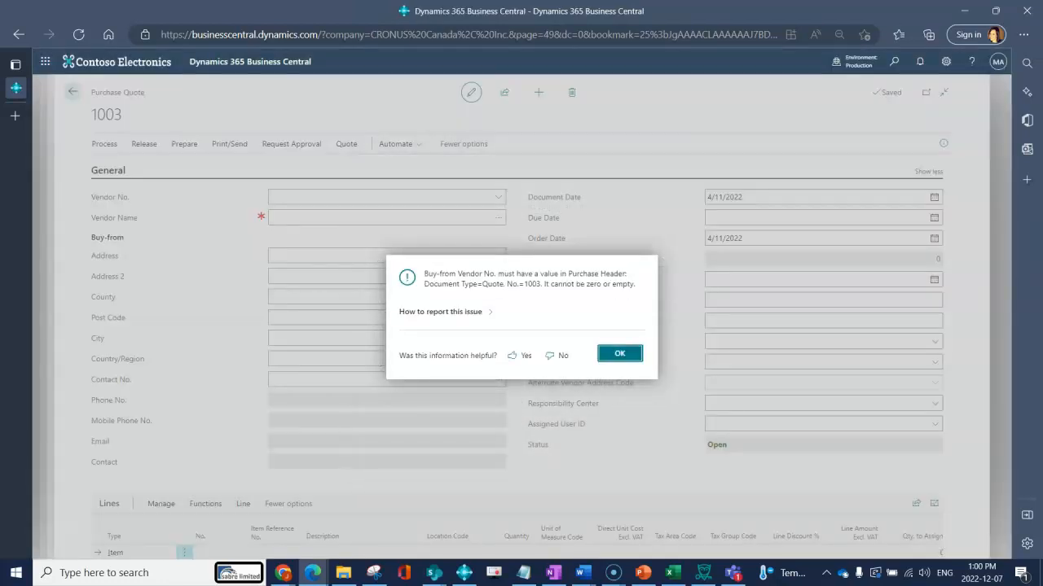
key("Return")
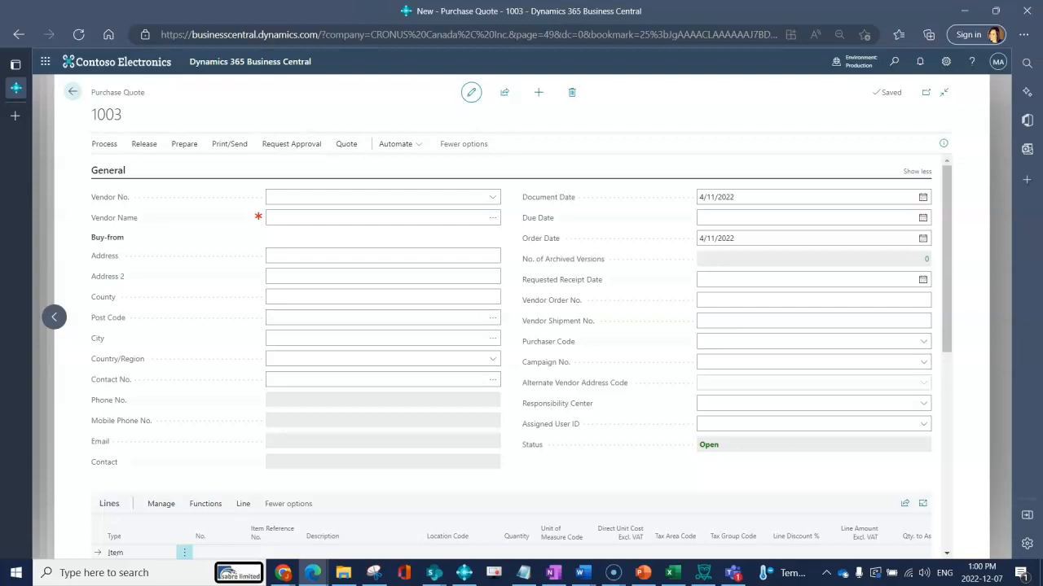
Set quote 1003's vendor to Nod Publishers (50000) and reopen the Copy Document dialog
left_click(492, 197)
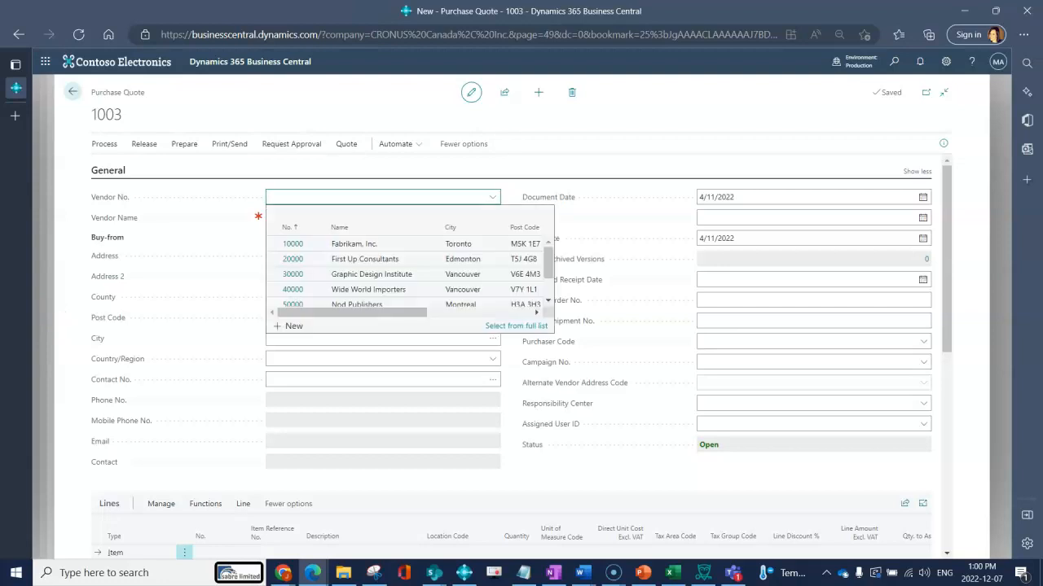
type("nod")
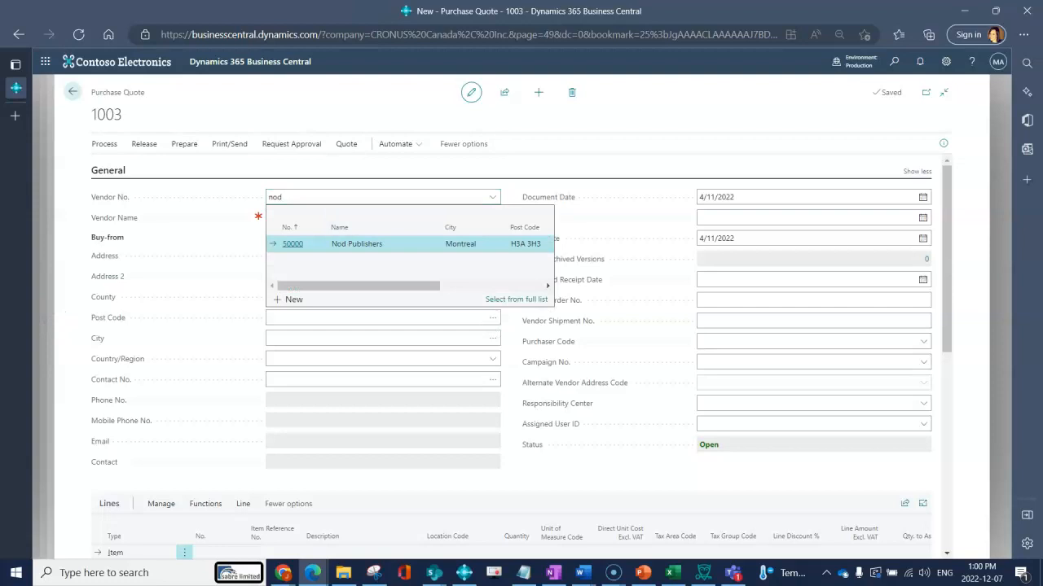
key("Return")
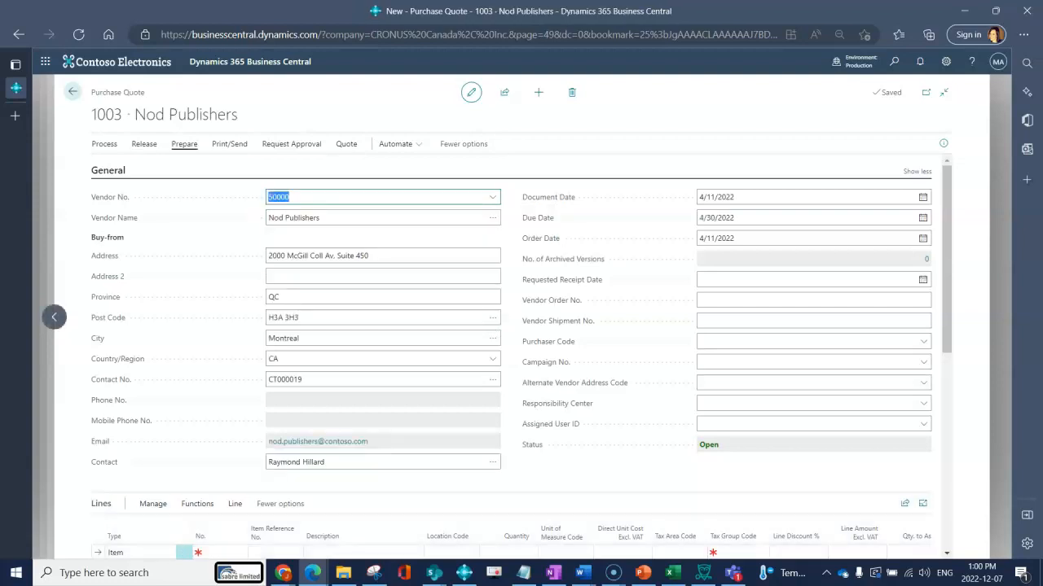
left_click(184, 144)
left_click(134, 166)
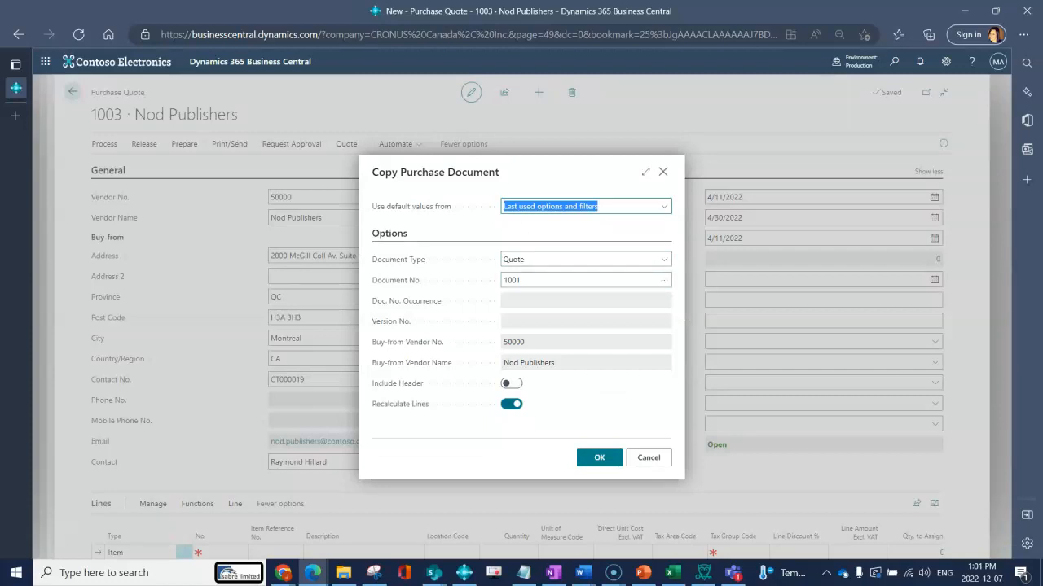
Copy quote 1001 into 1003 without recalculating lines, then switch vendor to Graphic Design Institute (30000)
left_click(511, 404)
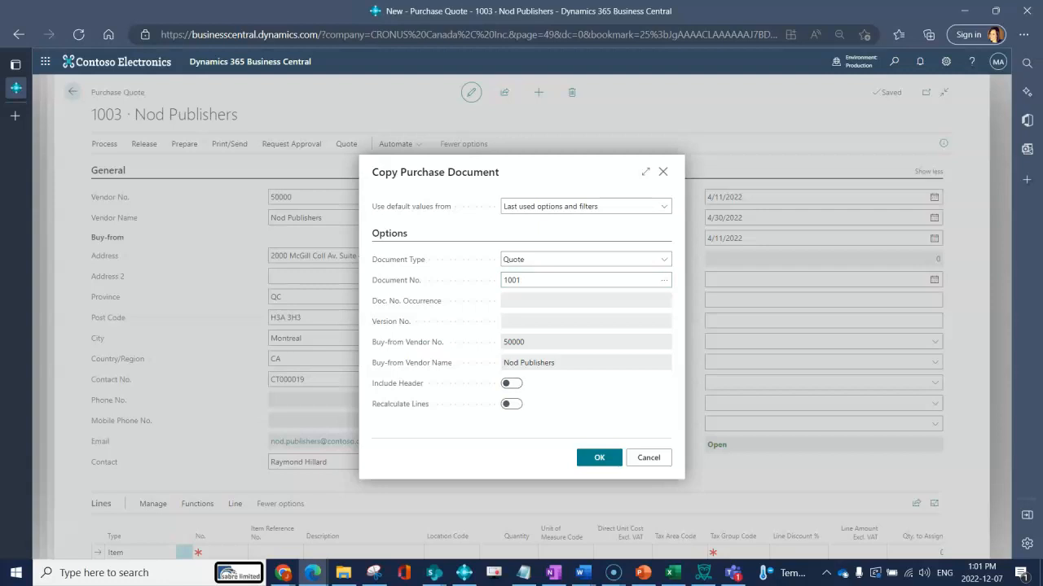
left_click(599, 457)
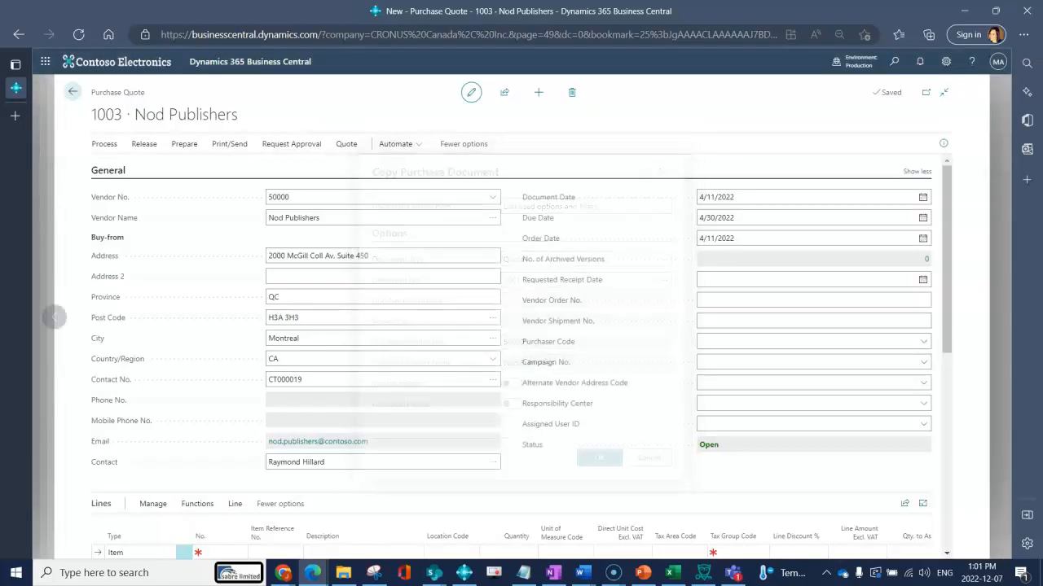
left_click(492, 218)
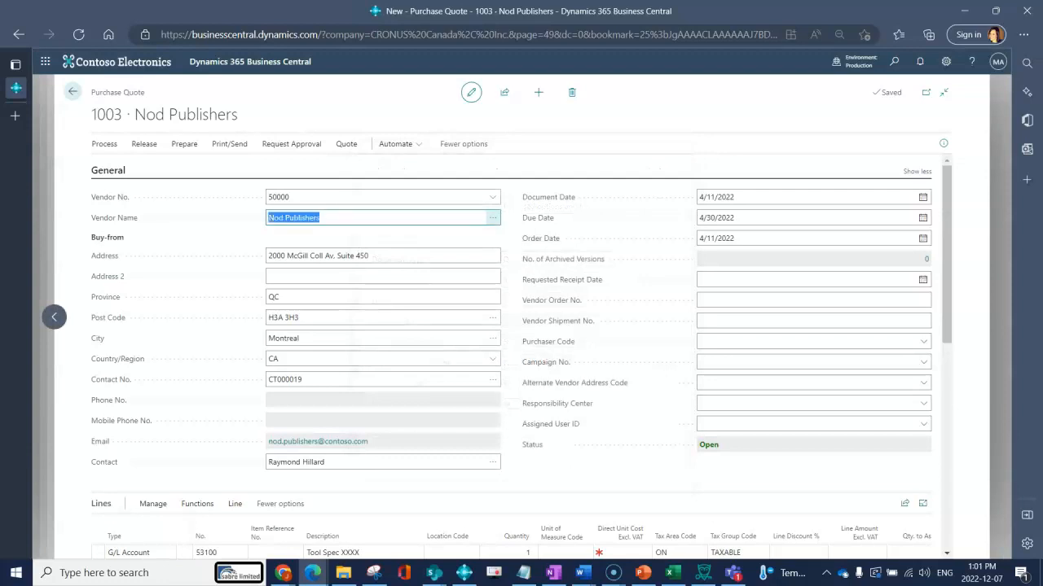
left_click(444, 252)
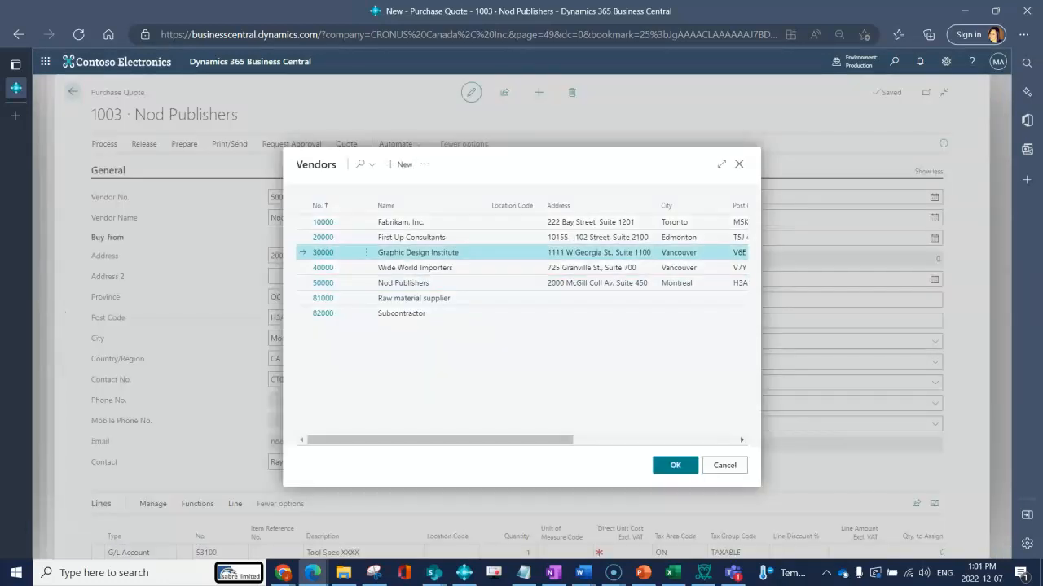
left_click(675, 465)
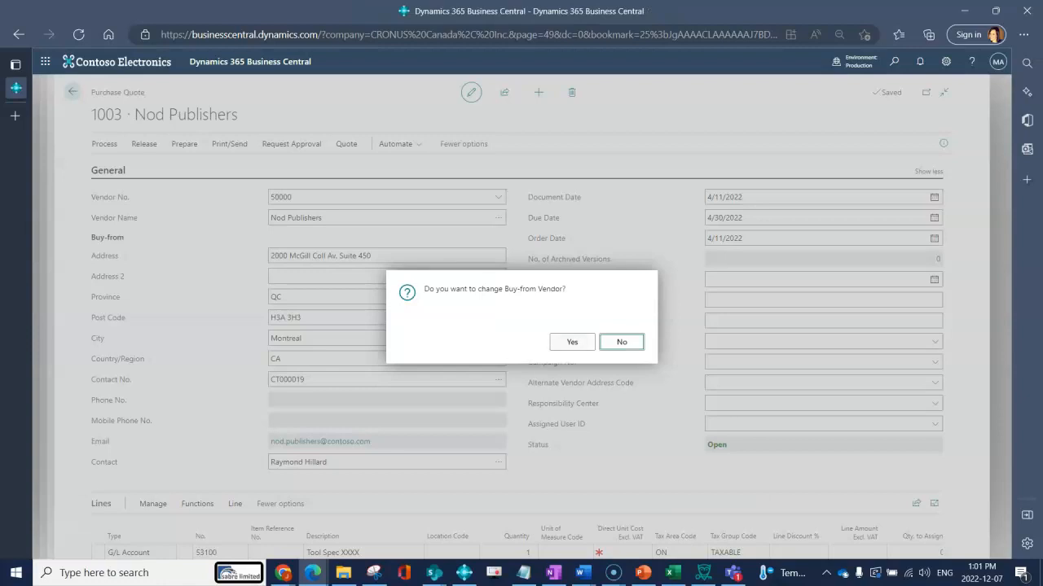
left_click(572, 342)
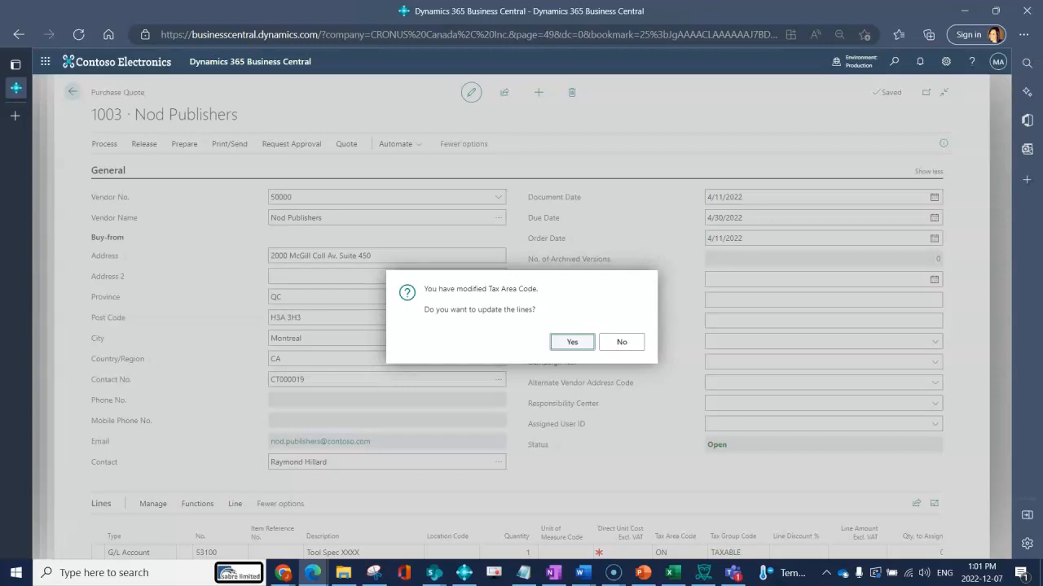
key("Return")
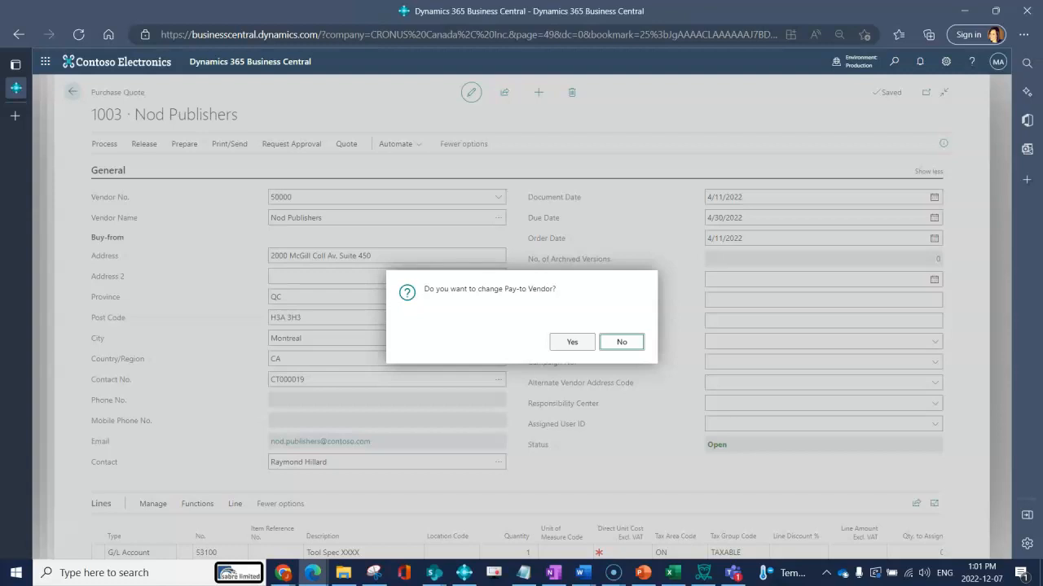
key("shift+Tab")
key("Return")
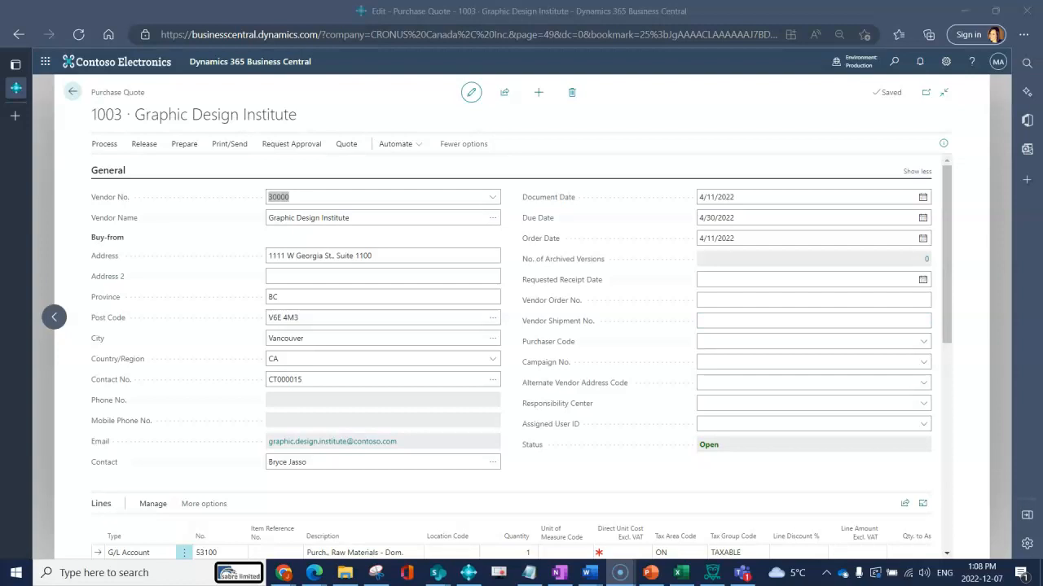
Change the first line's description on quote 1003 to 'Tool Spec XX'
scroll(521, 326, "down", 2)
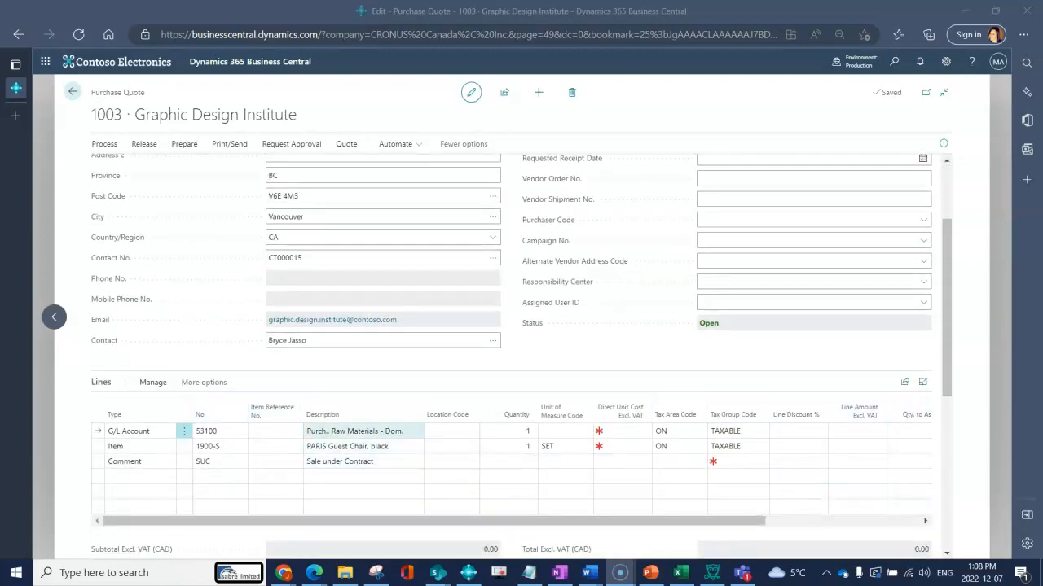
left_click(364, 432)
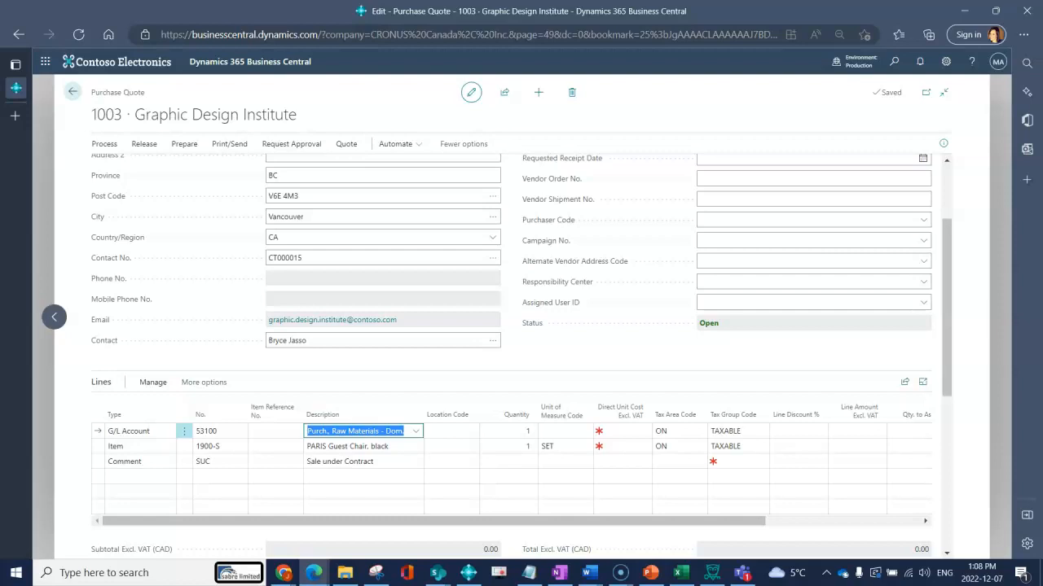
type("Tool Spec XX")
key("Tab")
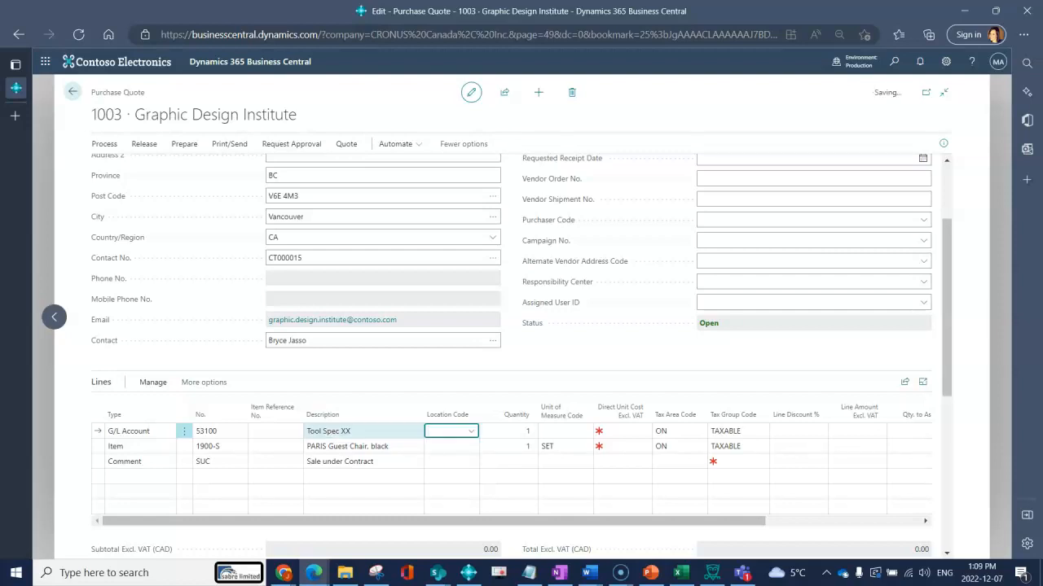
key("Down")
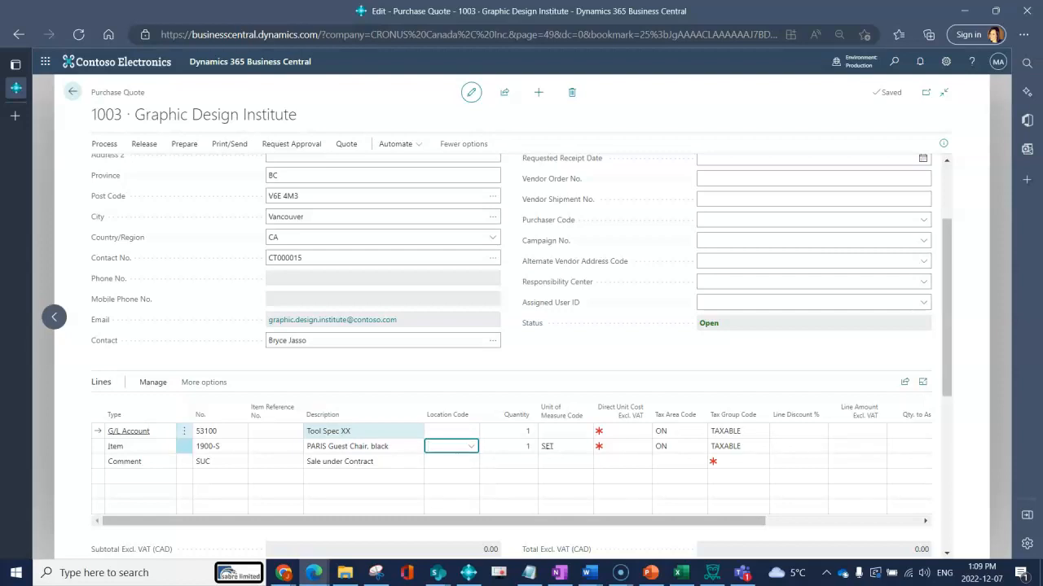
key("Tab")
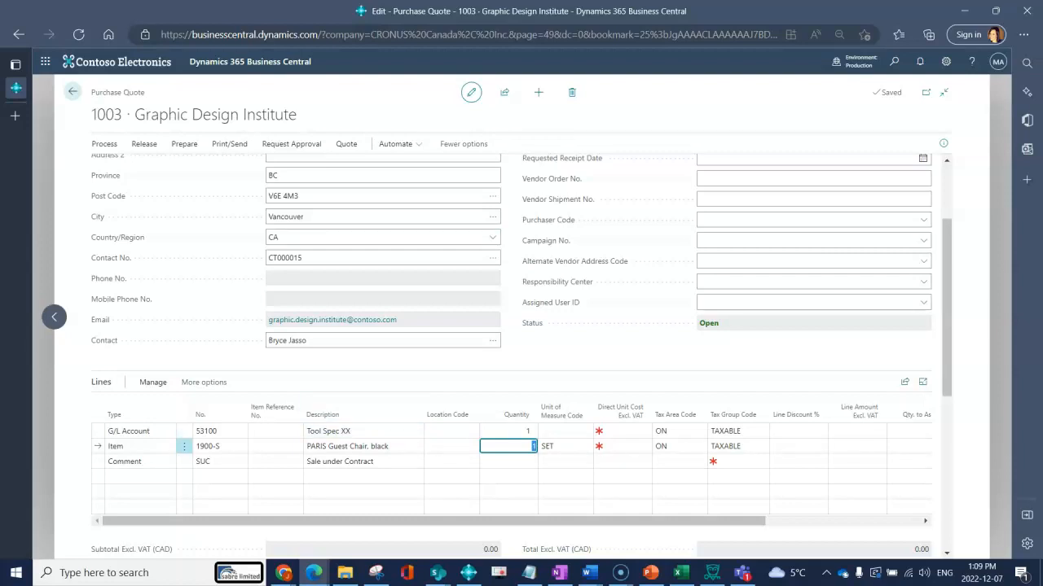
Run Release on purchase quote 1003 to set its status to Released
left_click(229, 143)
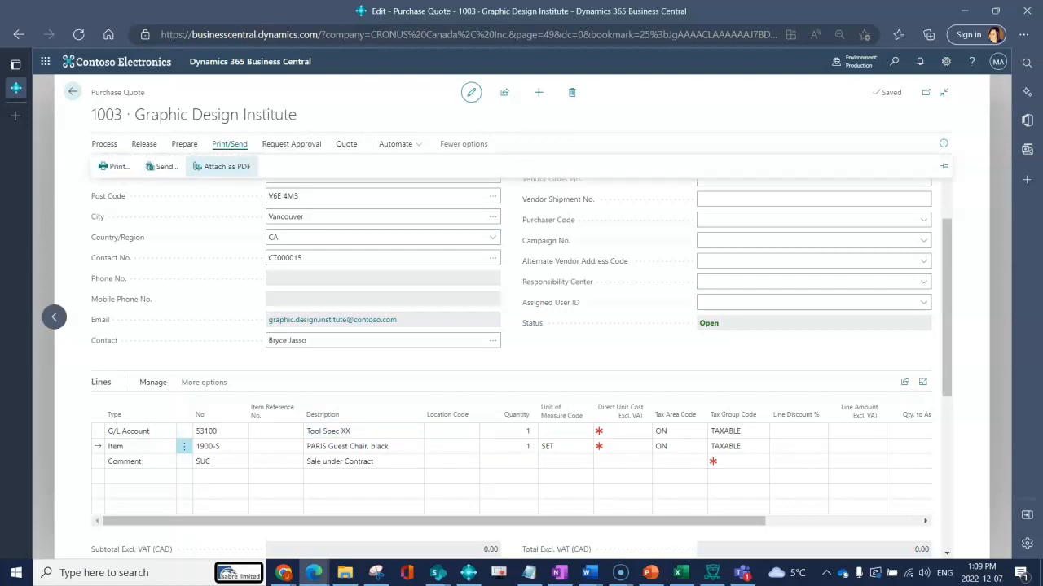
left_click(144, 143)
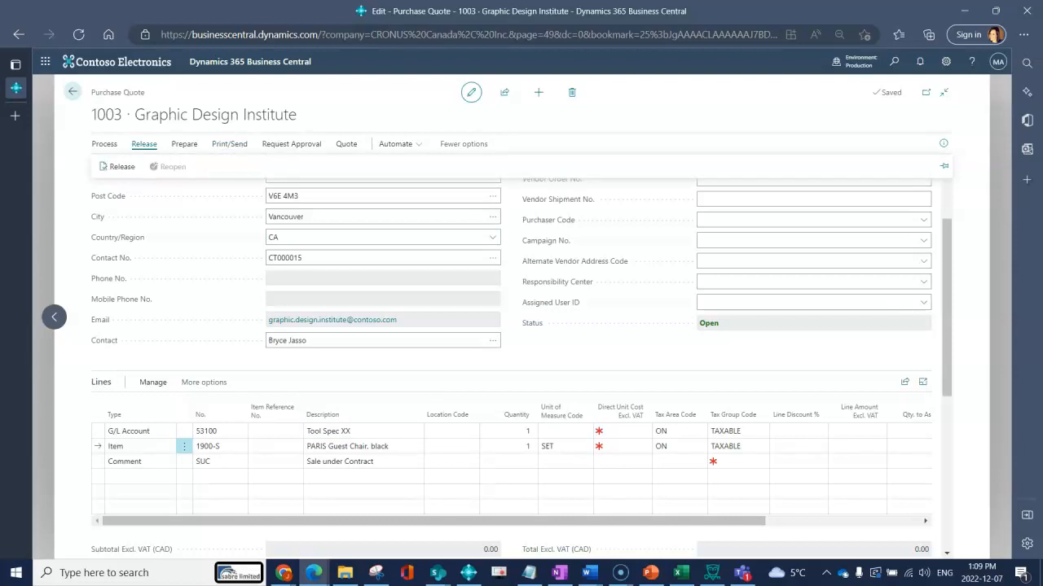
left_click(117, 167)
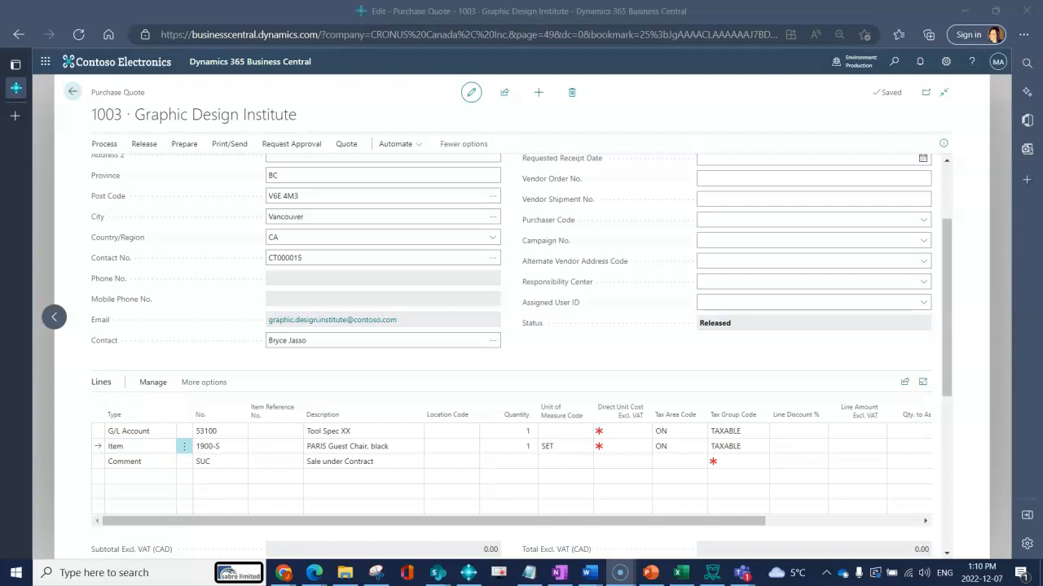
left_click(73, 92)
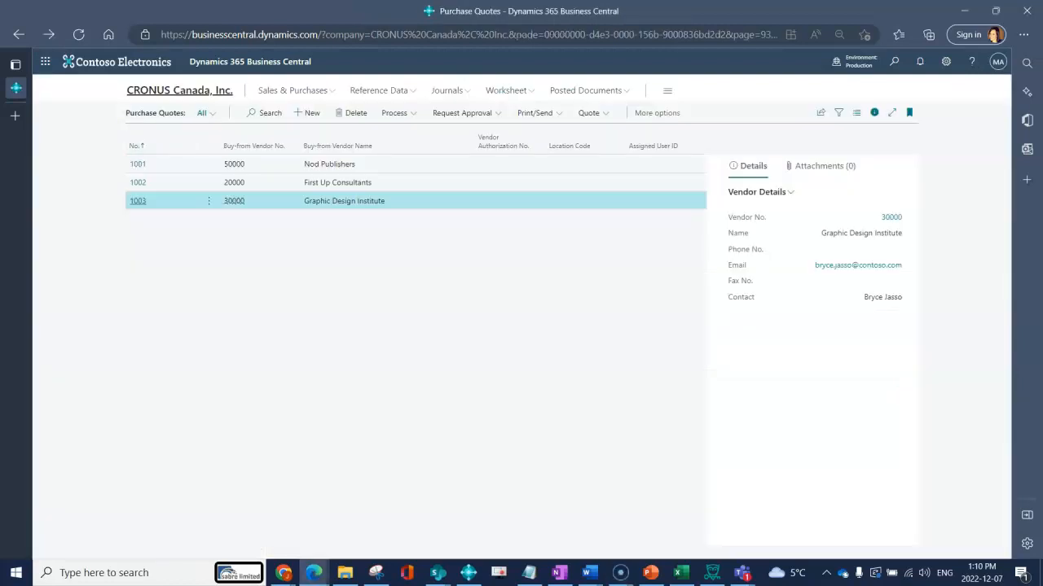
left_click(179, 90)
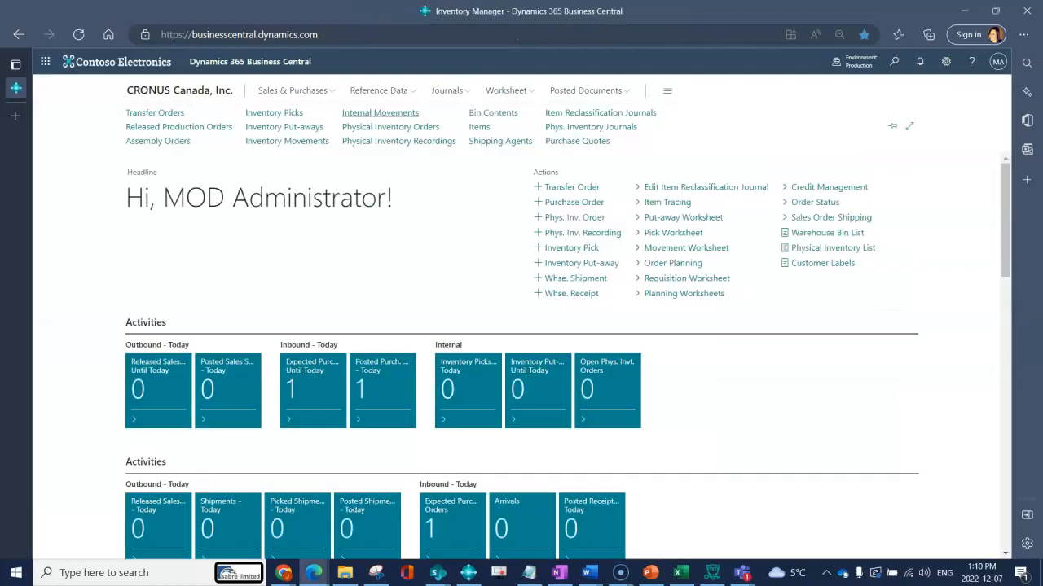
left_click(574, 141)
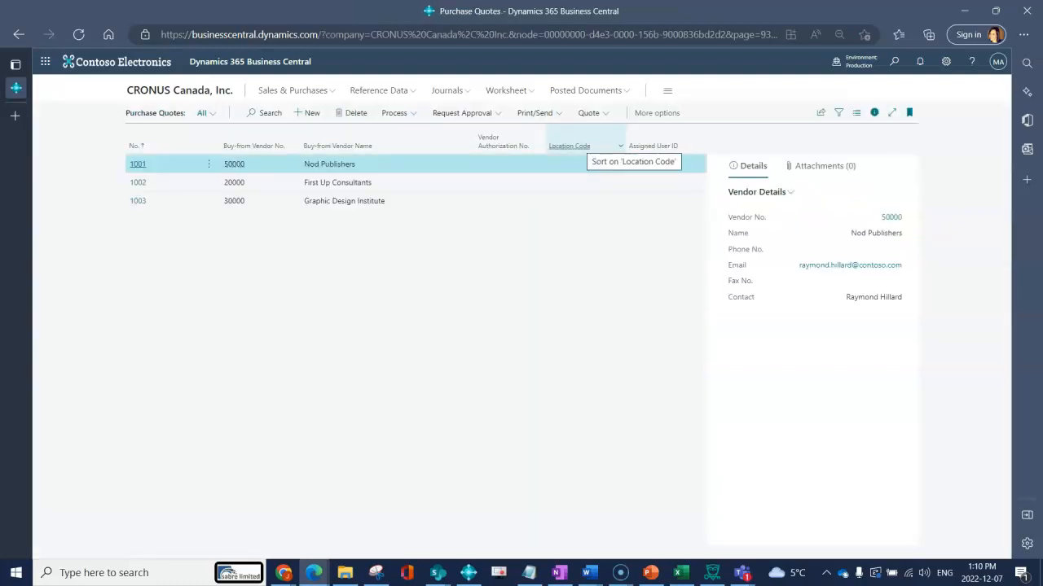
left_click(265, 112)
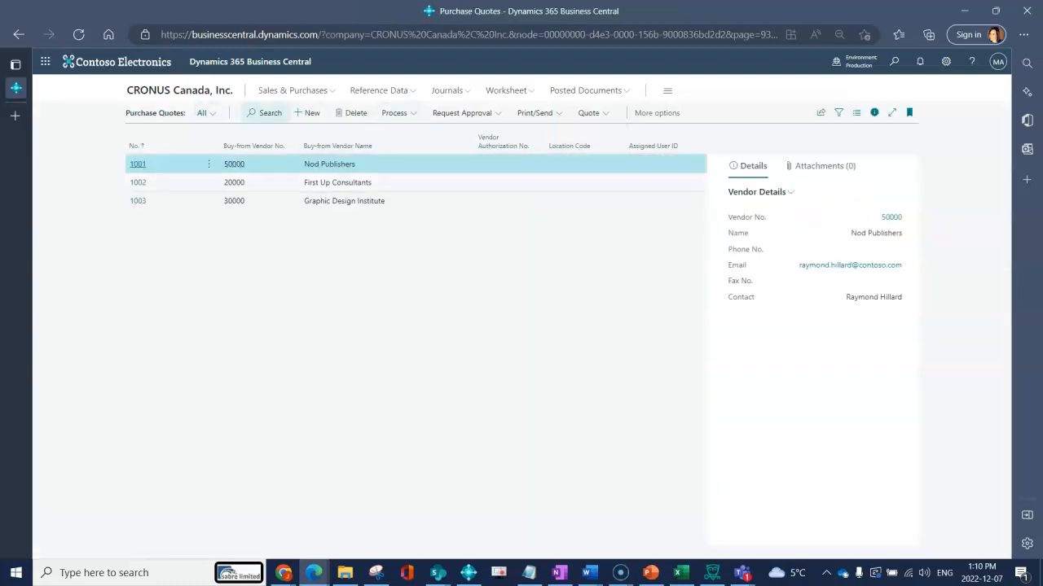
type("1003")
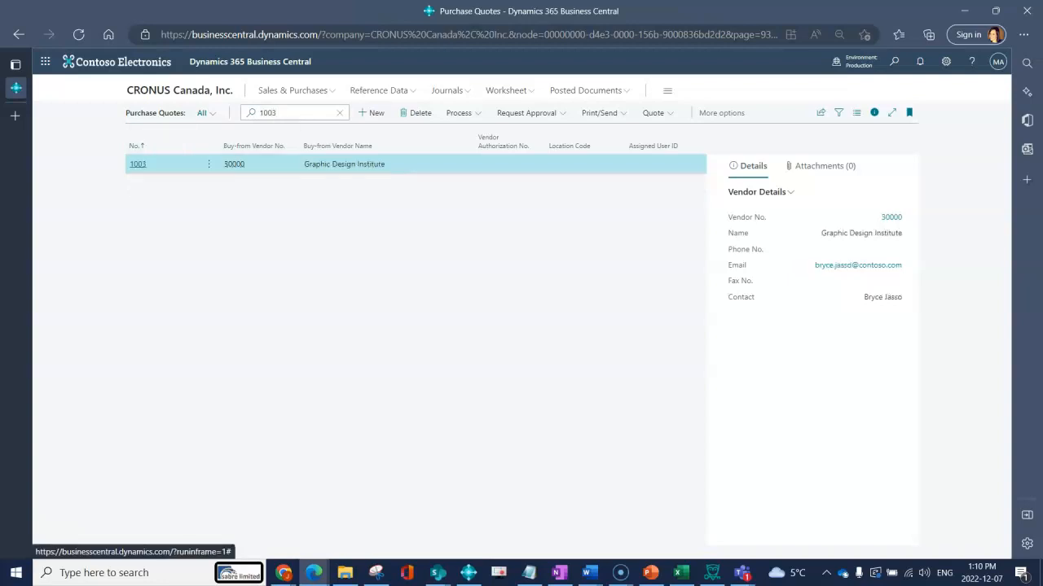
left_click(137, 164)
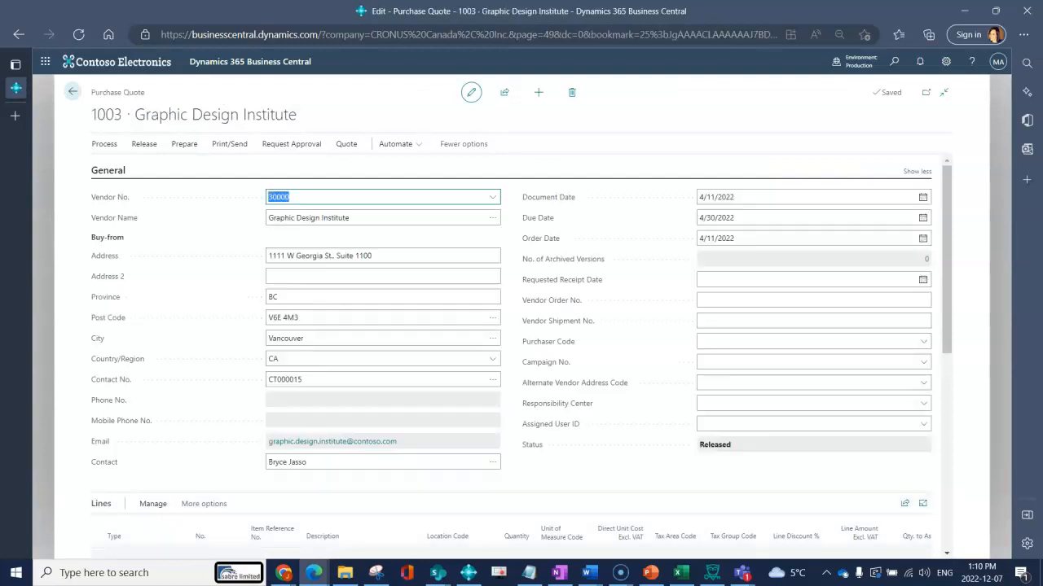
Reopen quote 1003 so its lines can be edited
scroll(521, 326, "down", 1)
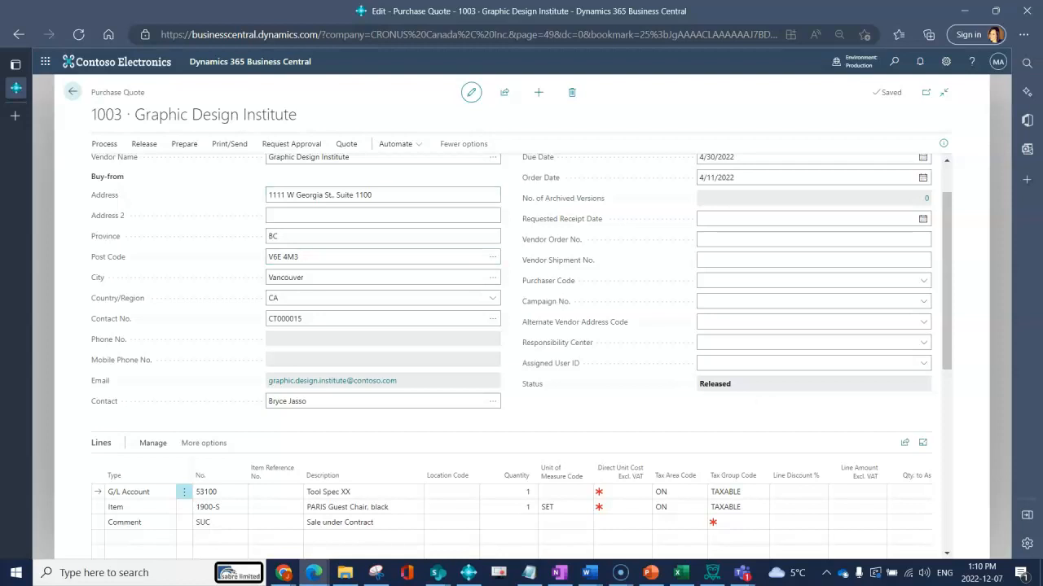
left_click(145, 143)
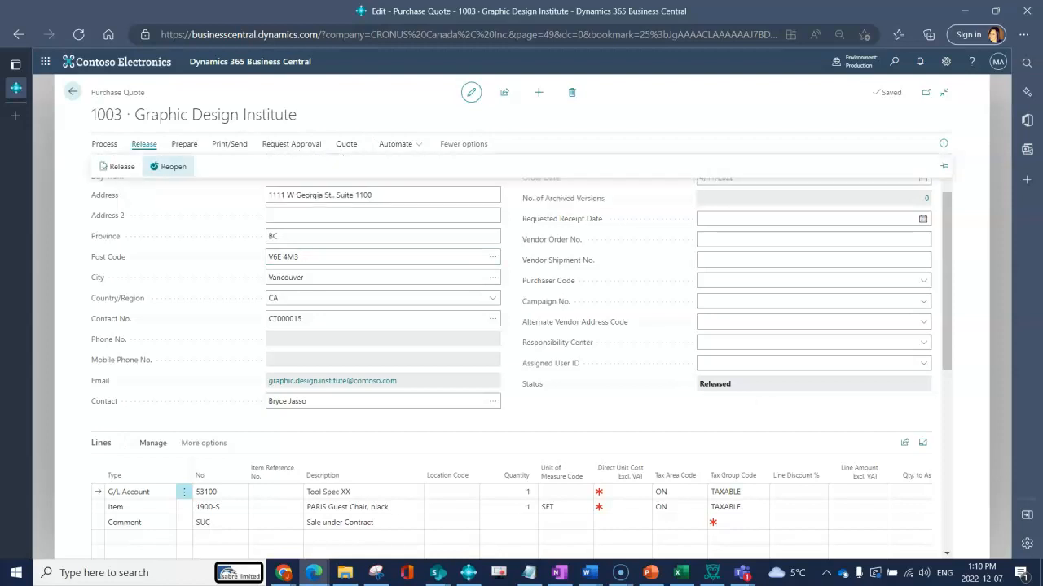
left_click(169, 167)
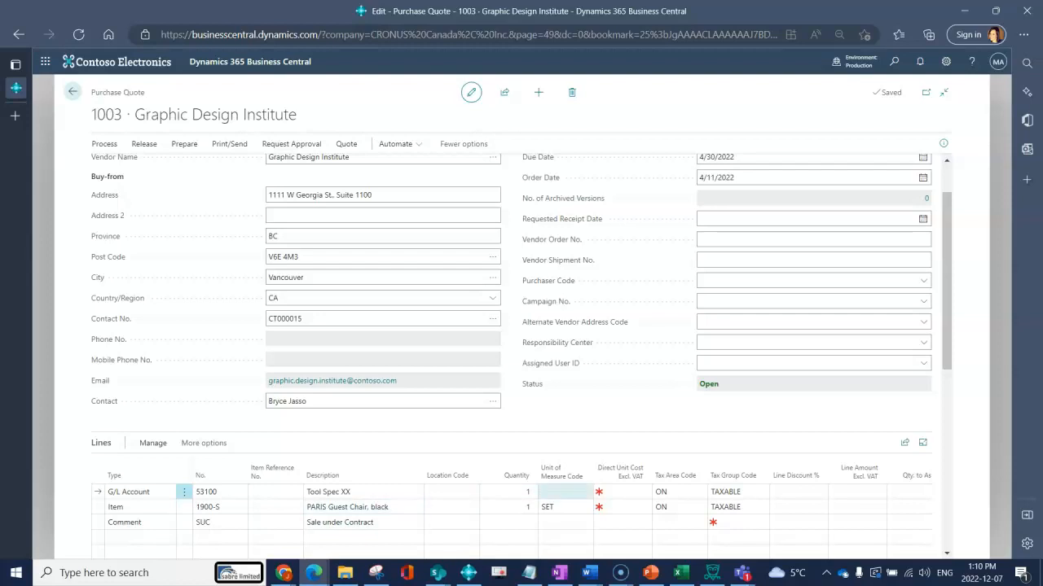
Set Direct Unit Cost to 520 for Tool Spec XX and 750 for the guest chair
left_click(627, 492)
type("520")
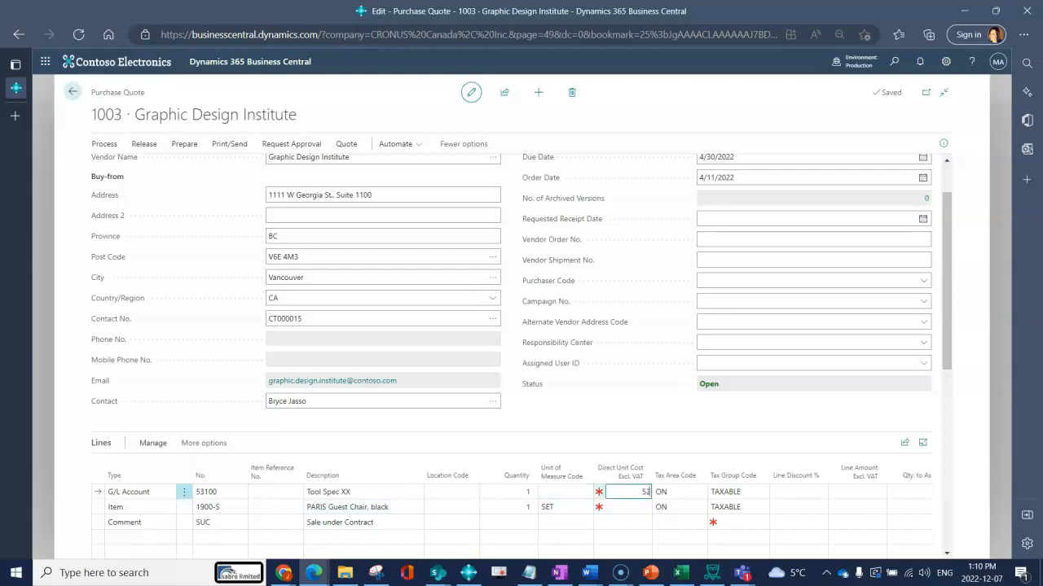
key("Down")
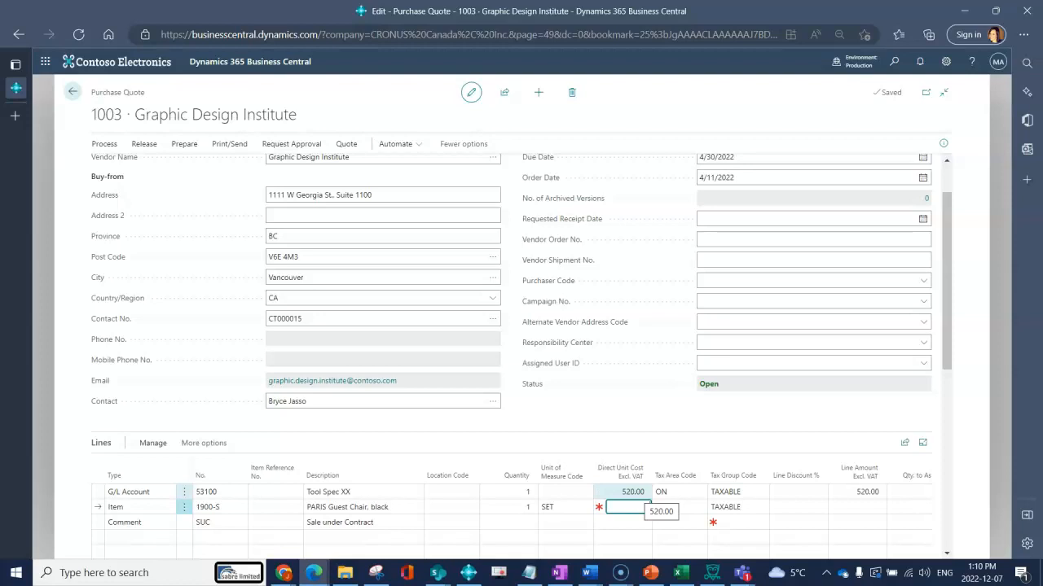
type("750")
key("Tab")
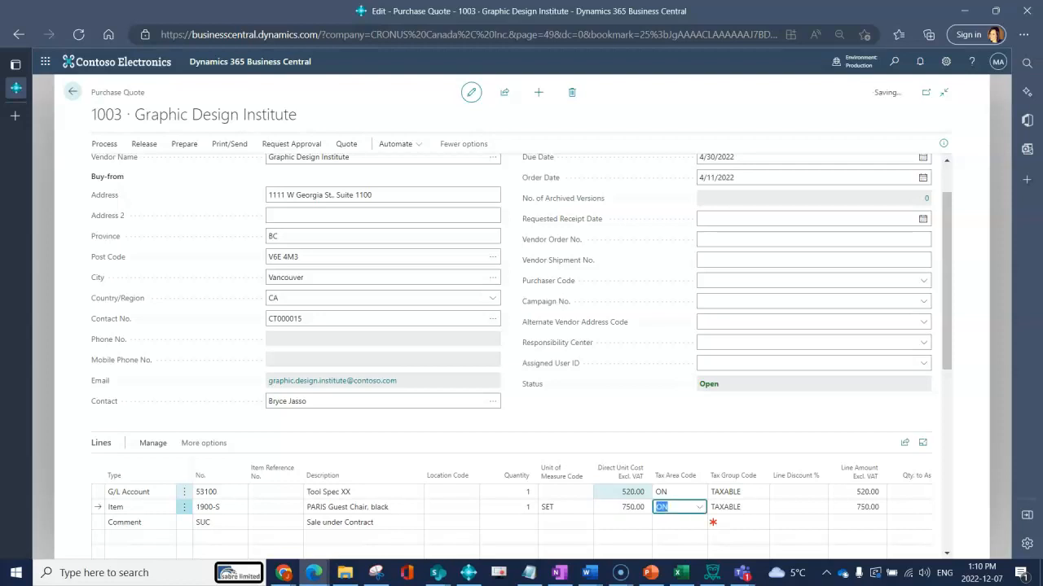
scroll(522, 342, "down", 2)
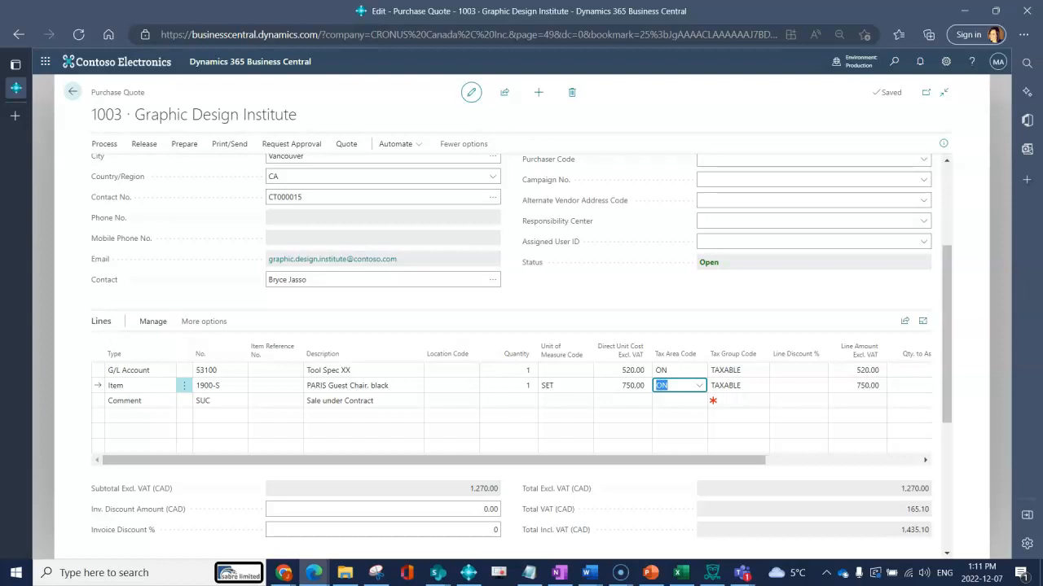
Set quantity 2 on the PARIS Guest Chair item line of quote 1003
left_click_drag(733, 460, 862, 460)
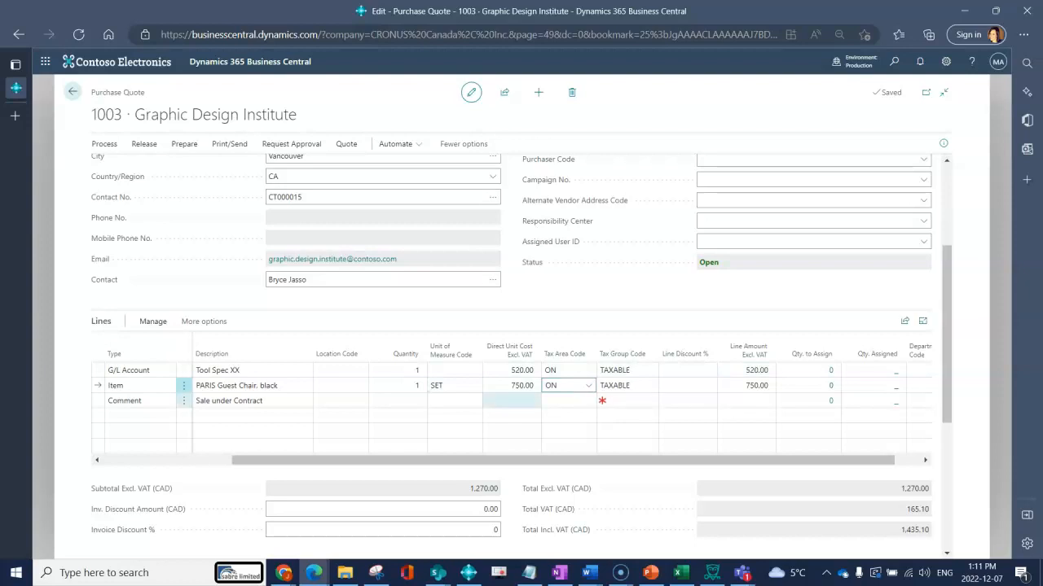
left_click(397, 386)
type("2")
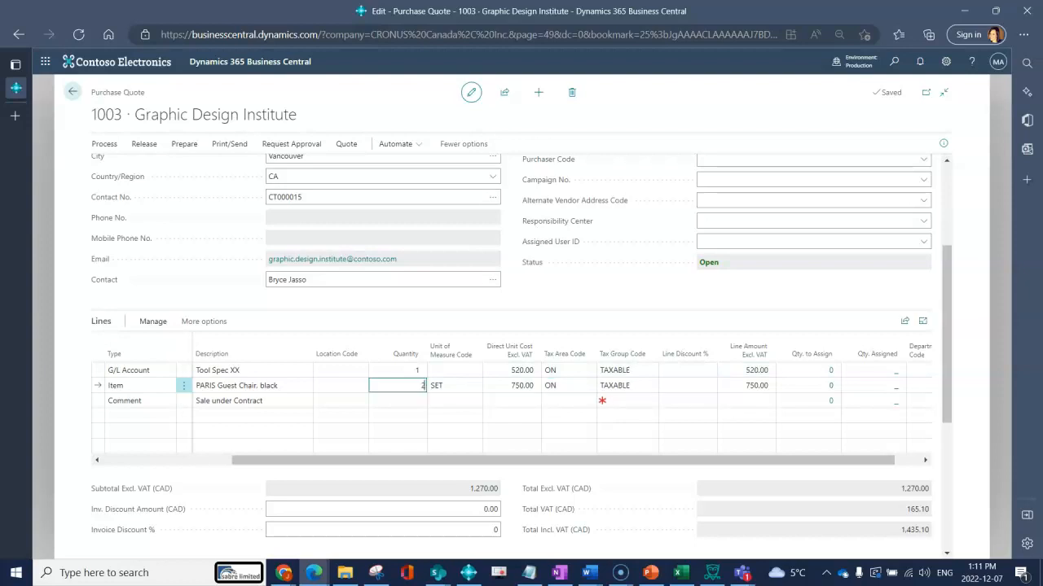
key("Tab")
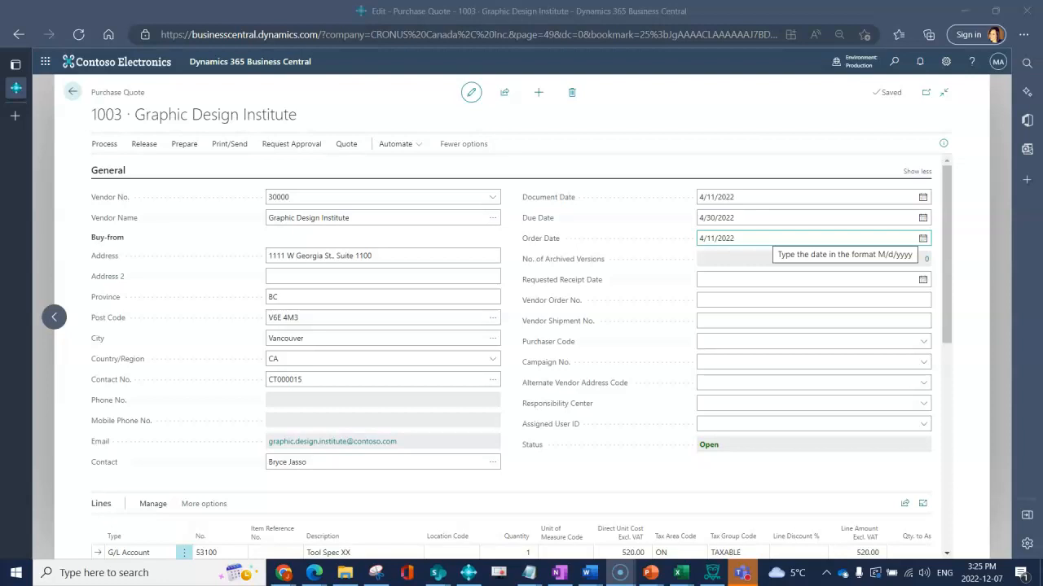
Pick 4/13/2022 as the order date from the calendar and acknowledge the warning
left_click(765, 237)
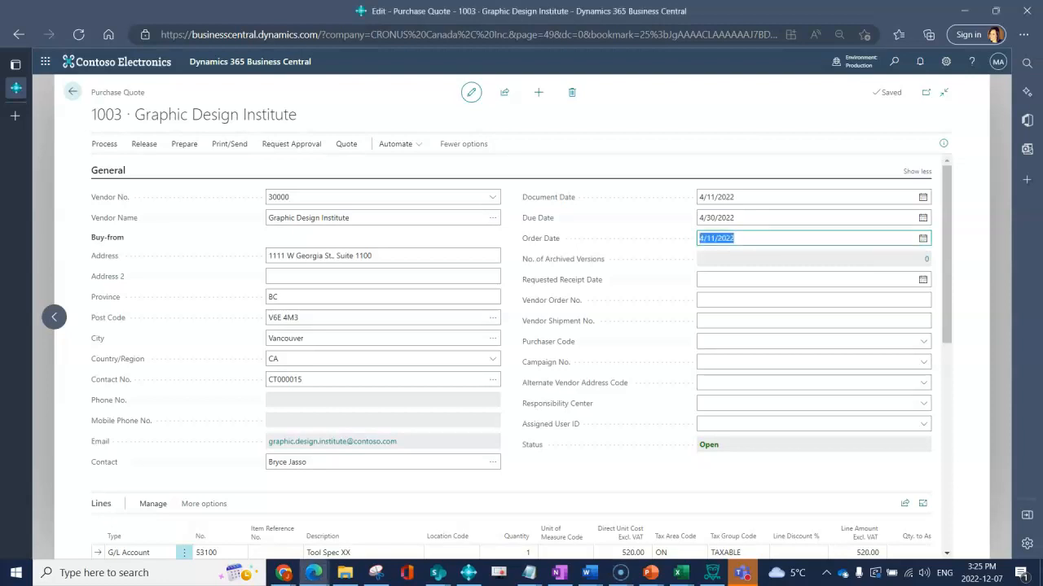
left_click(922, 238)
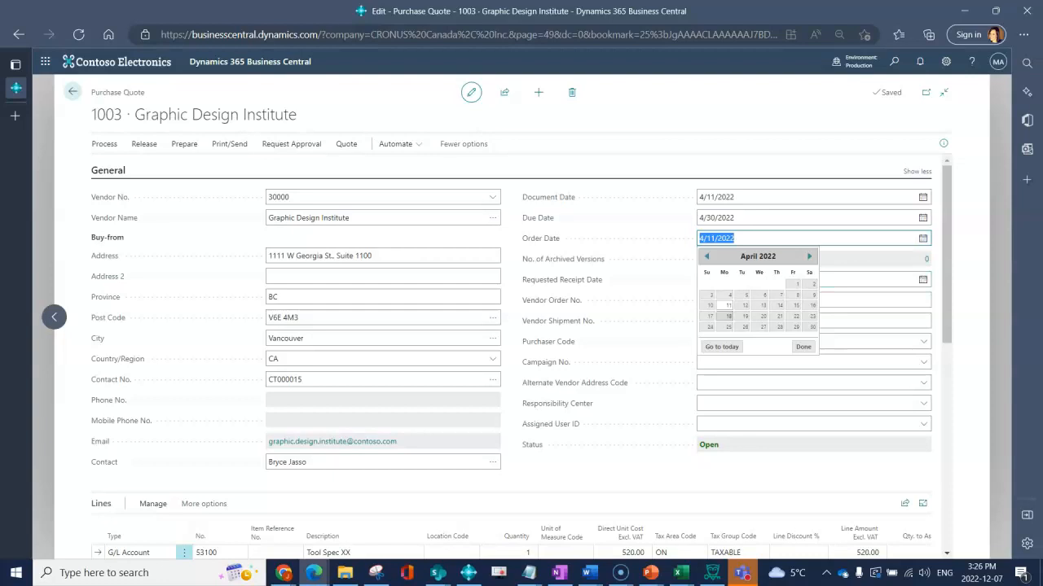
left_click(762, 306)
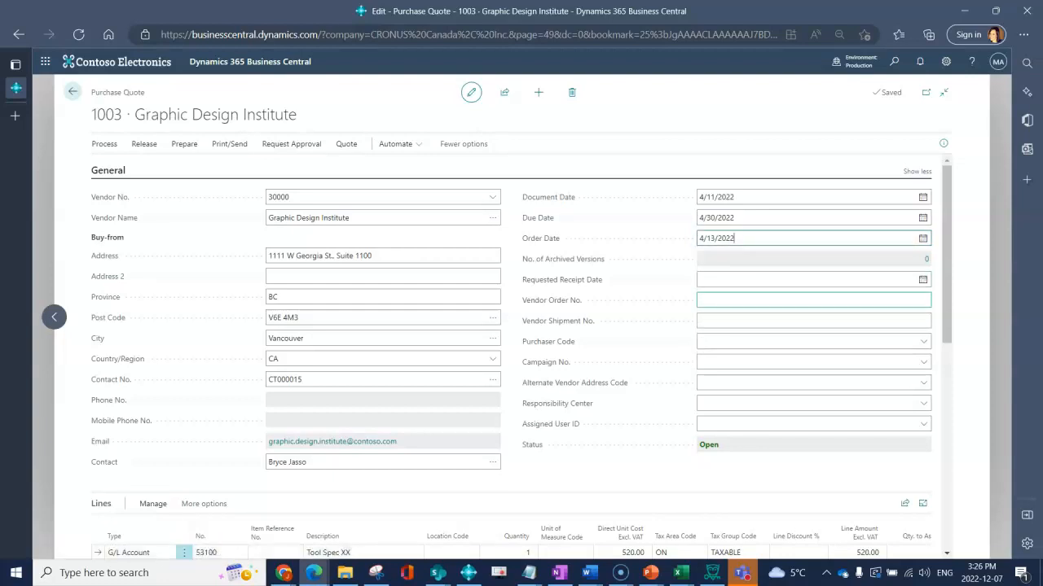
key("Tab")
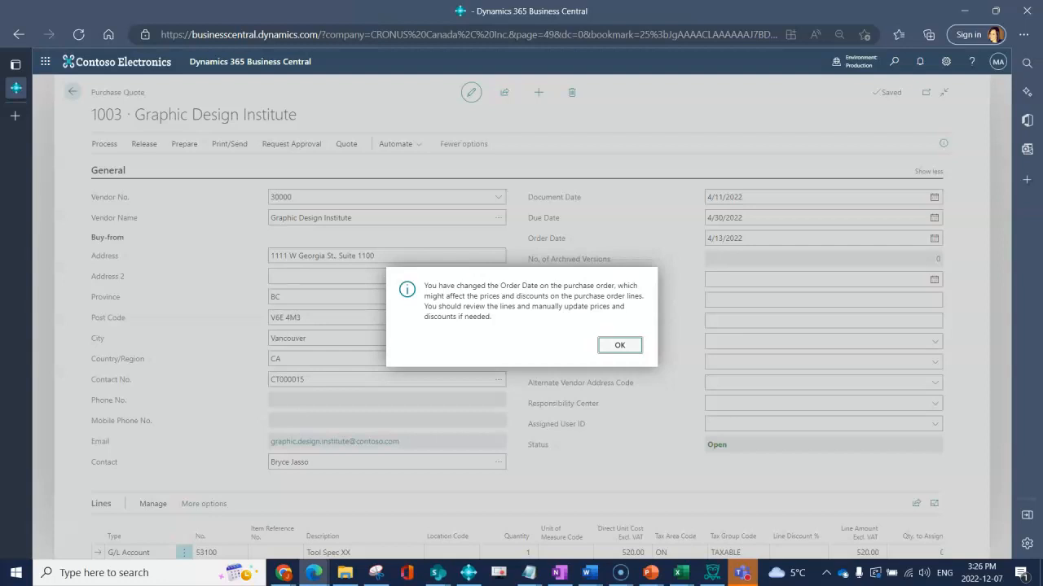
key("Return")
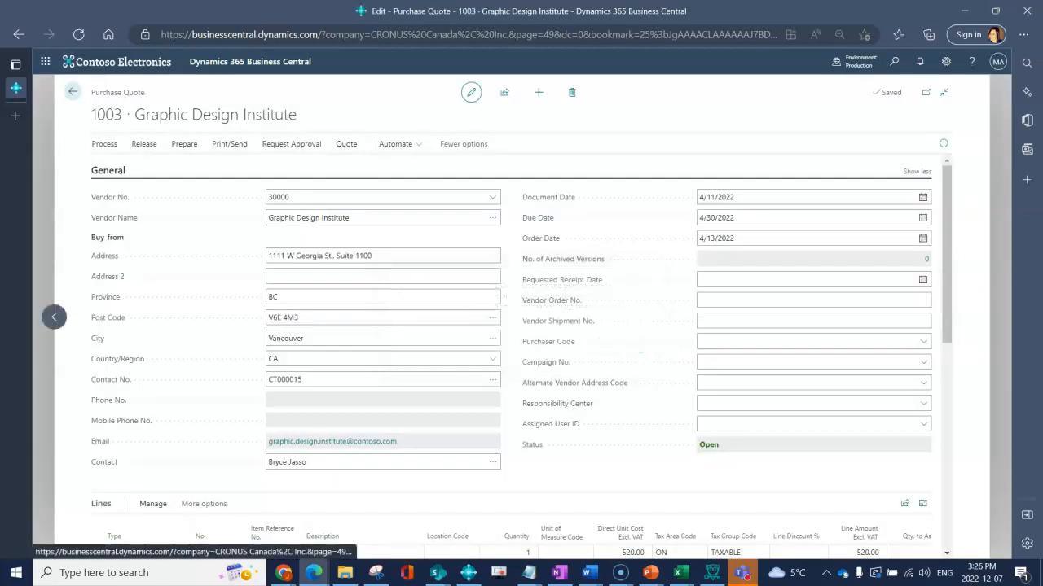
Replace the order date with today, 4/15/2022, using 't', and dismiss the pricing notice
scroll(623, 522, "down", 1)
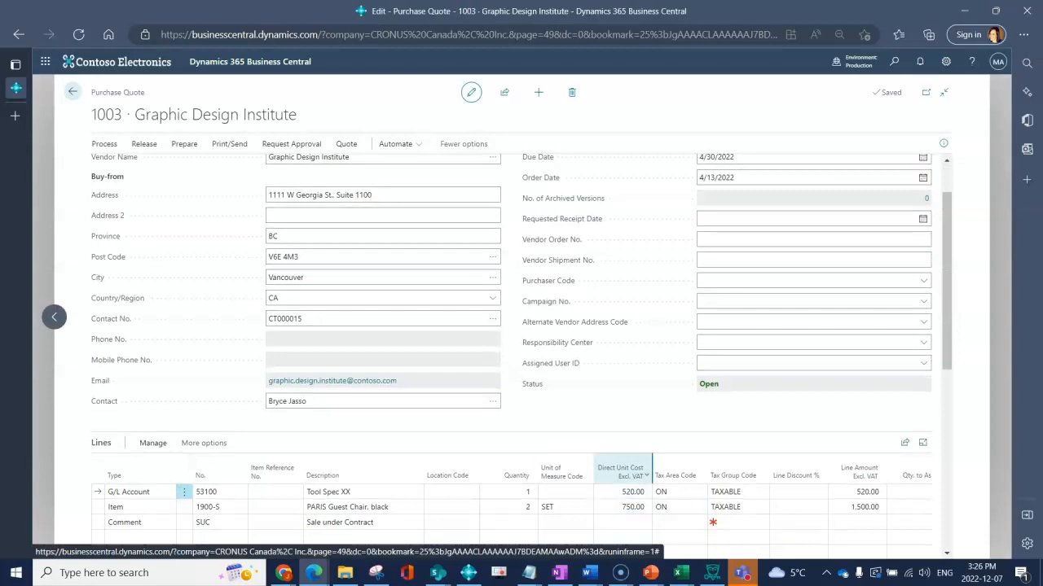
scroll(511, 325, "up", 1)
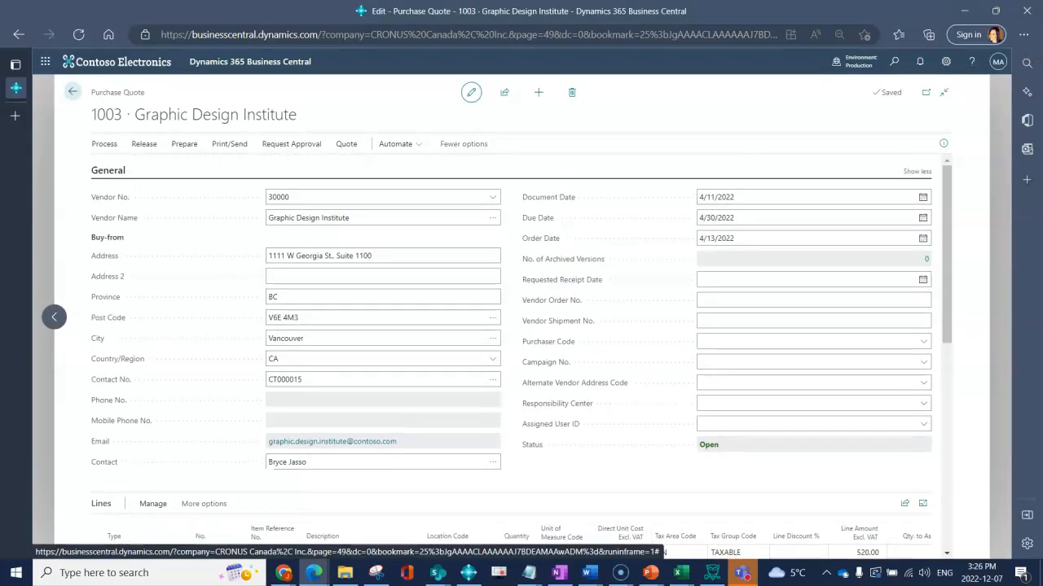
left_click(833, 239)
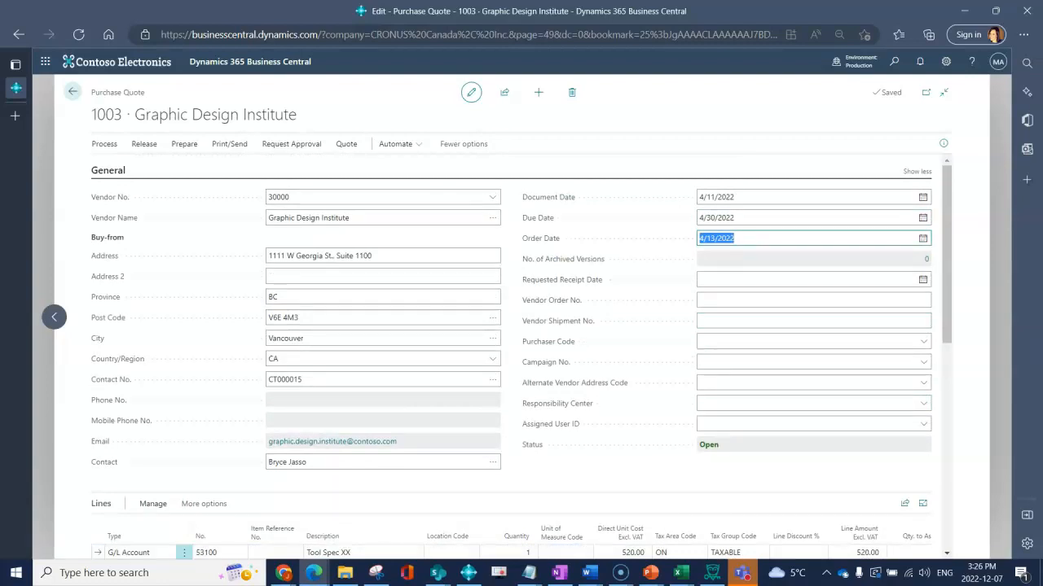
type("8")
key("BackSpace")
type("4.5")
key("BackSpace")
type("t")
key("BackSpace")
key("BackSpace")
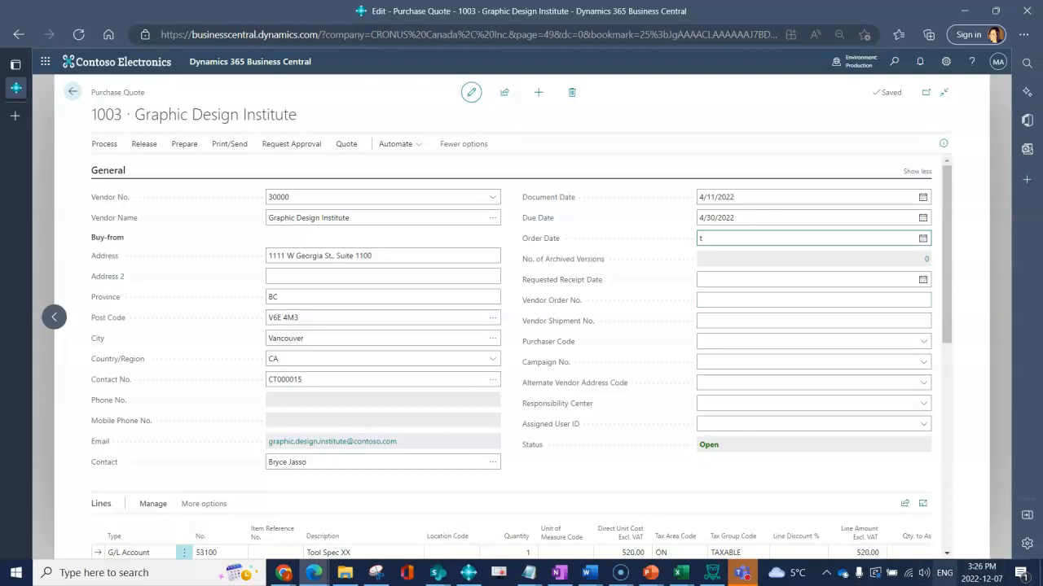
double_click(701, 238)
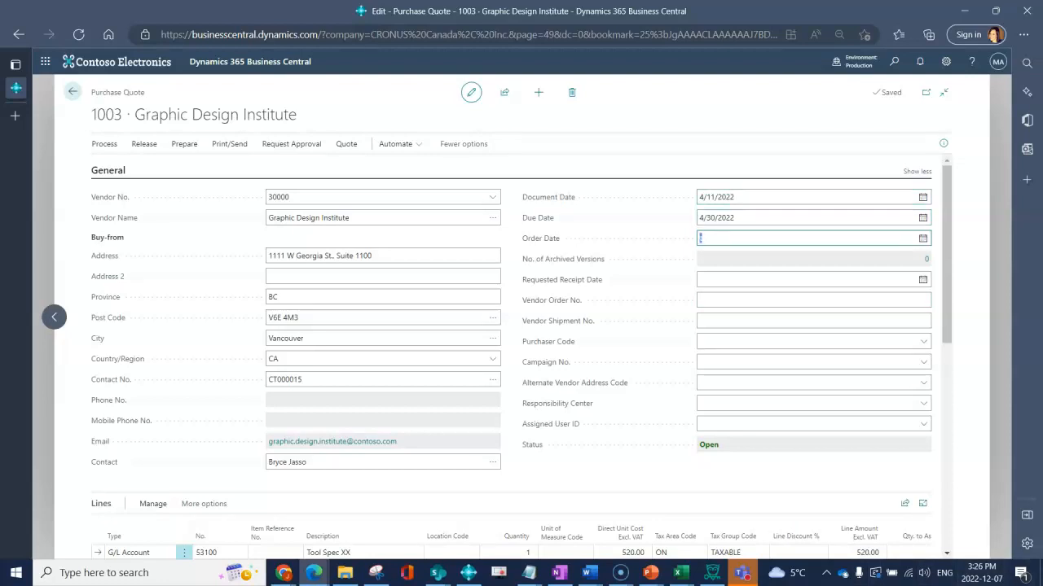
type("t")
key("Tab")
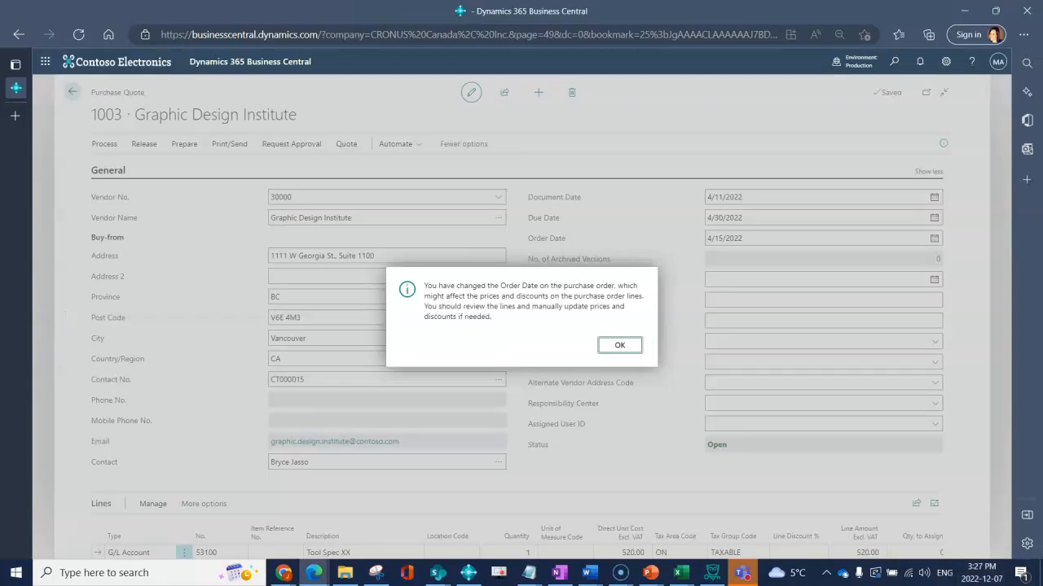
left_click(623, 344)
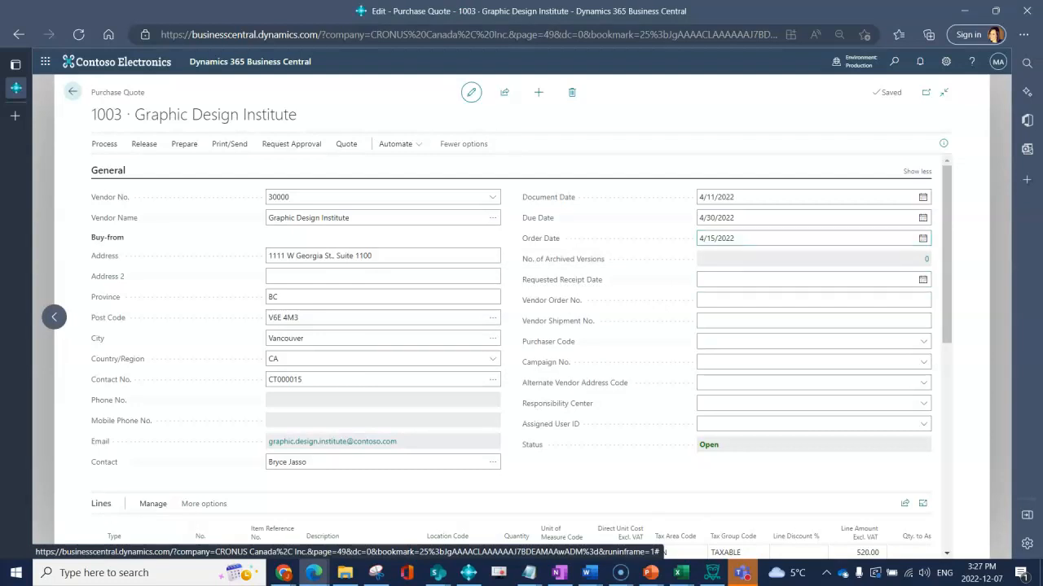
left_click(813, 300)
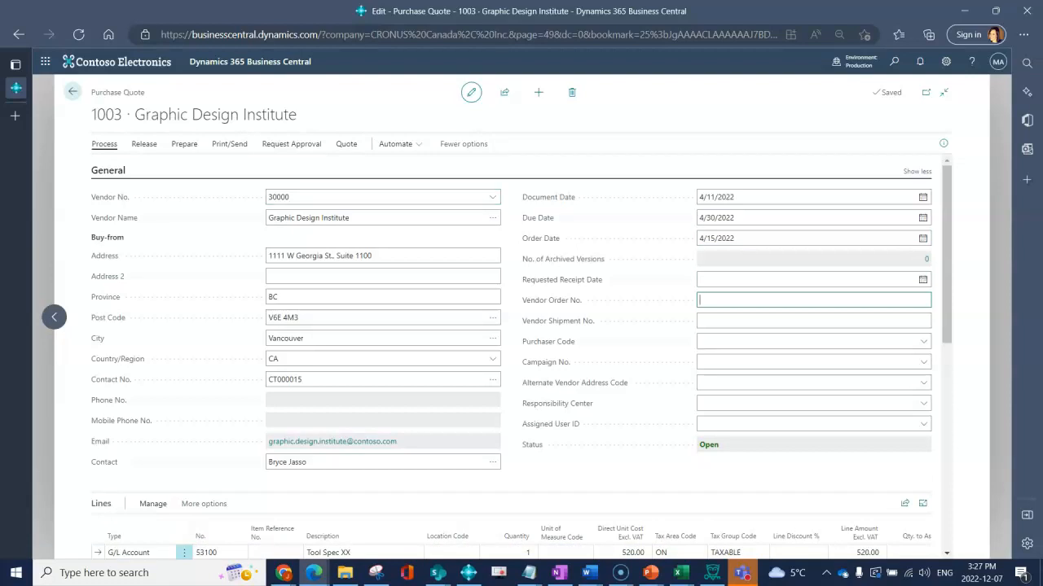
Convert quote 1003 into a purchase order and open the new order 106008
left_click(104, 144)
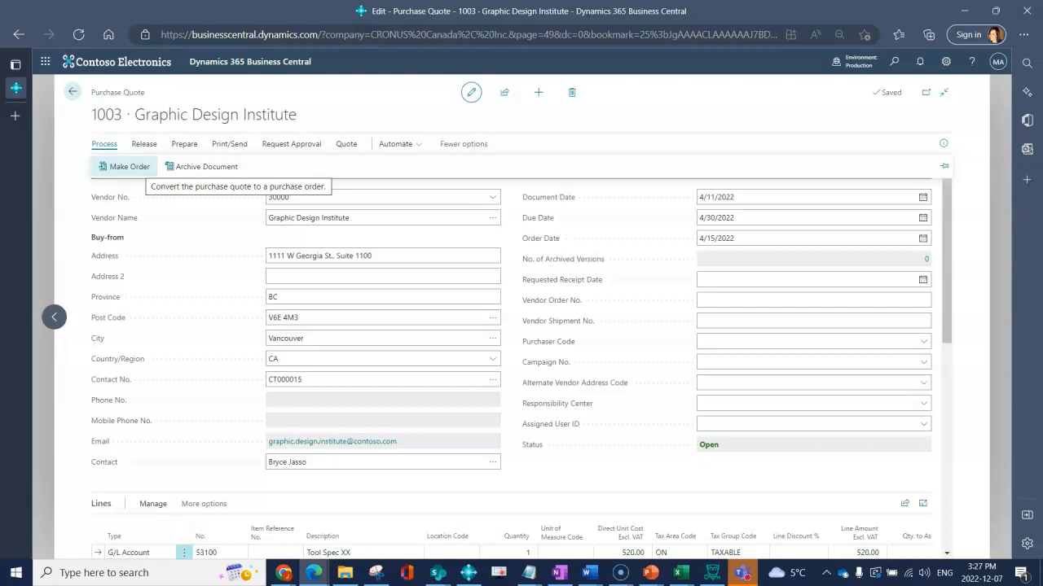
left_click(138, 167)
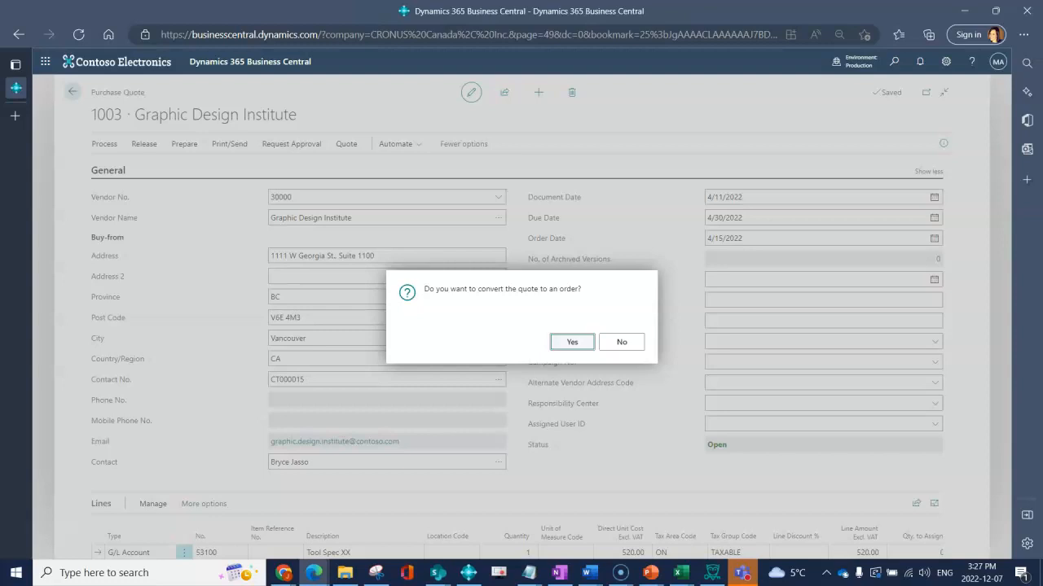
key("Return")
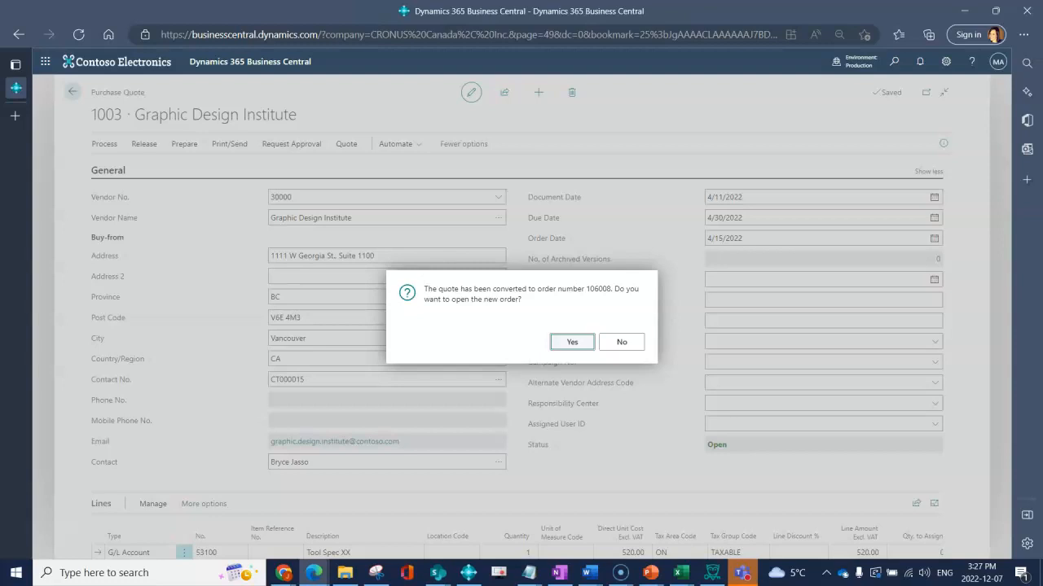
key("Return")
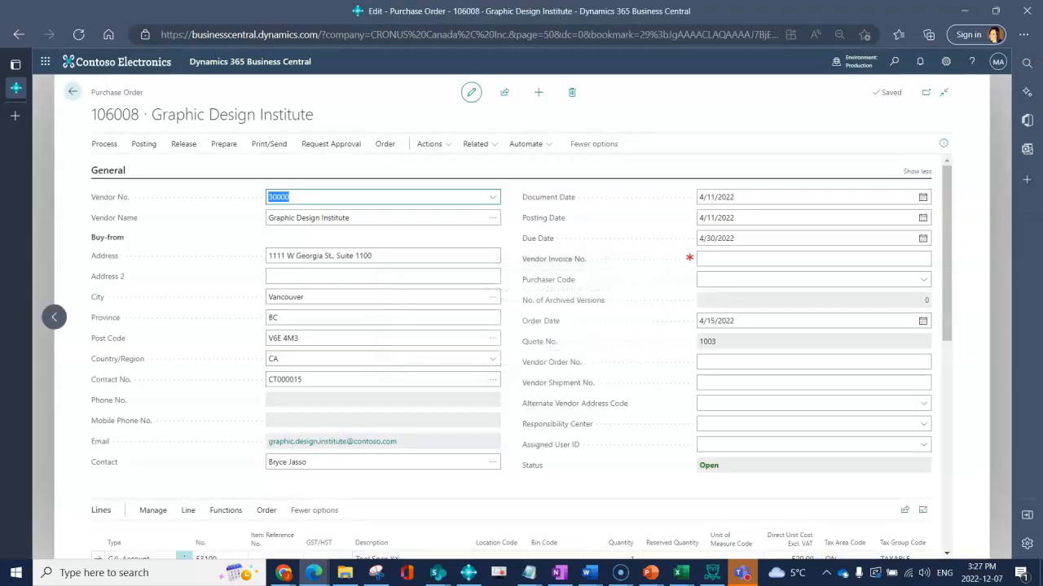
Review purchase order 106008's title, order number and lines
left_click_drag(87, 93, 152, 93)
left_click_drag(88, 114, 140, 114)
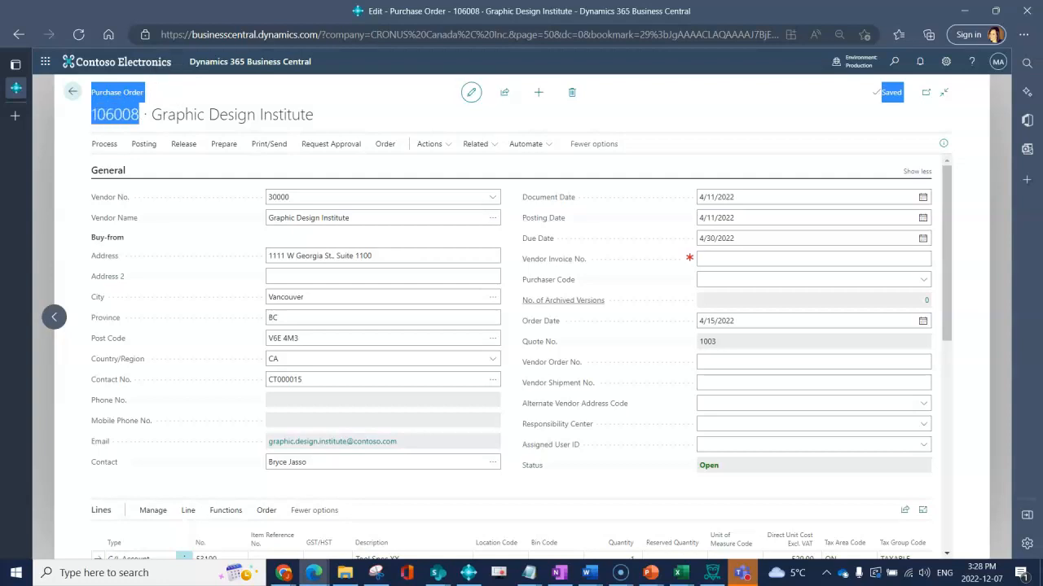
scroll(806, 326, "down", 3)
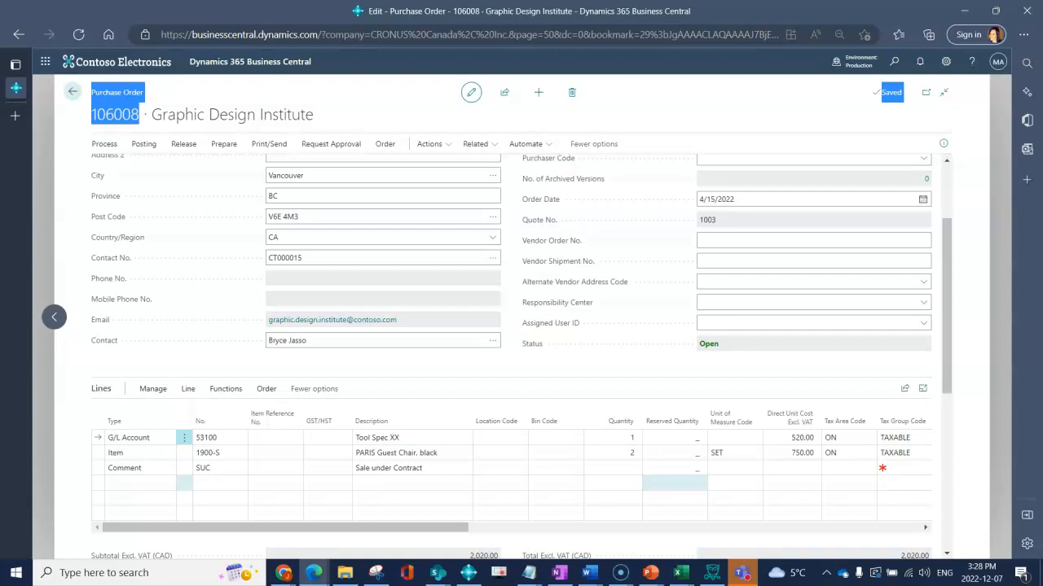
mouse_move(539, 221)
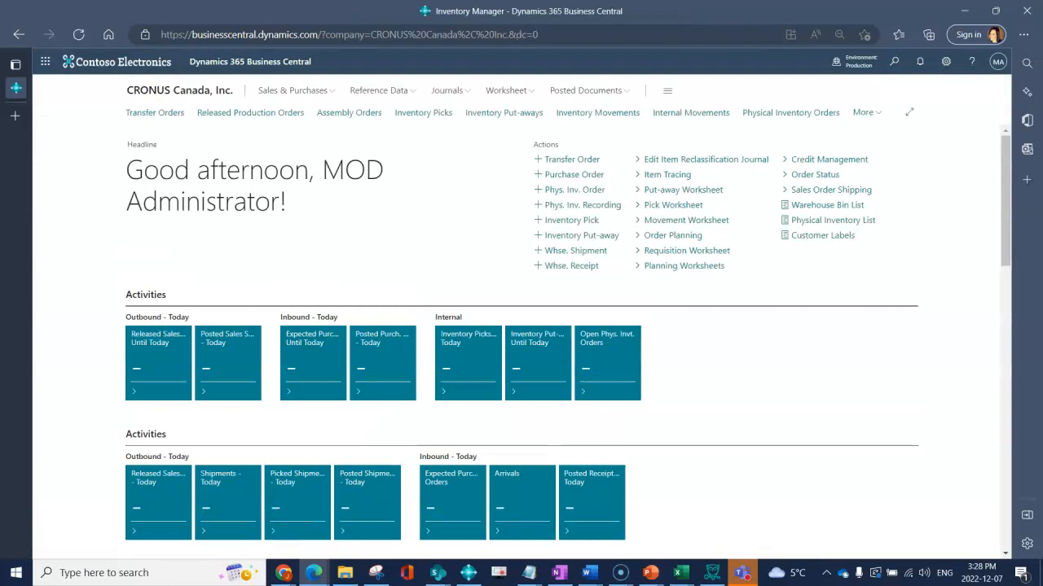
Search 'purchase' to reach Purchase Quotes and open quote 1002 for First Up Consultants
key("alt+q")
type("purchase")
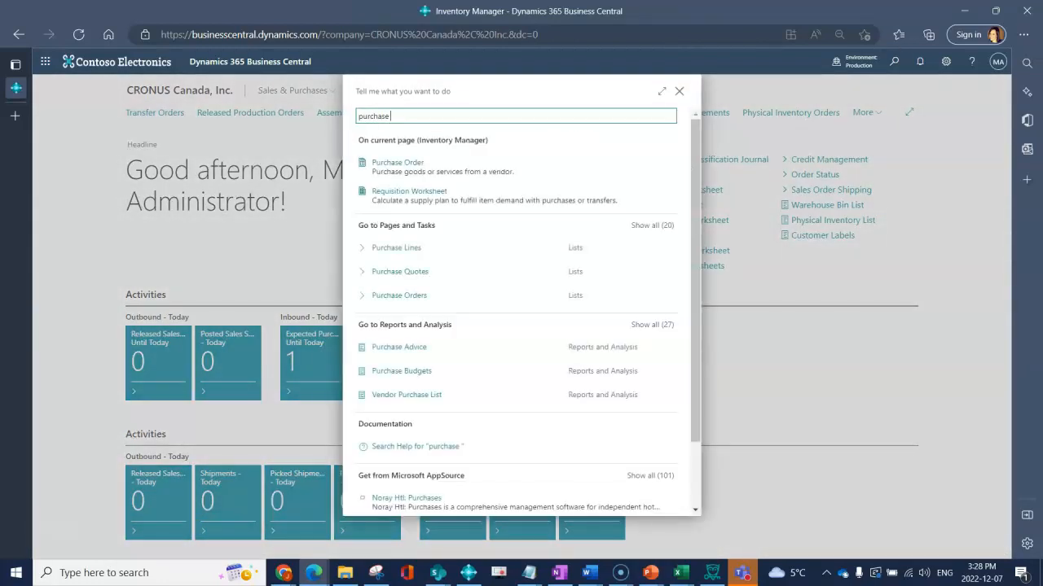
left_click(400, 272)
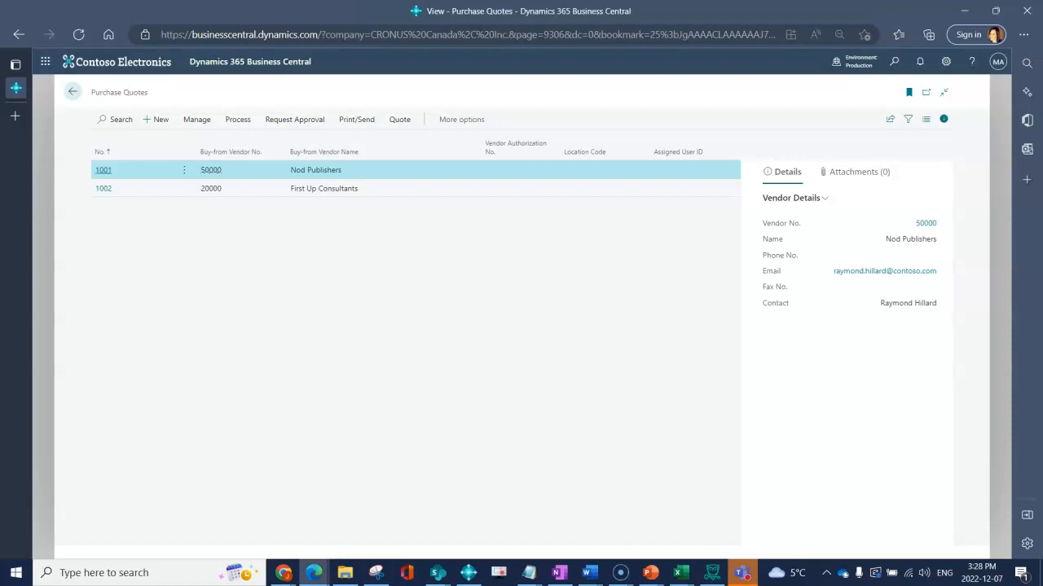
left_click(103, 188)
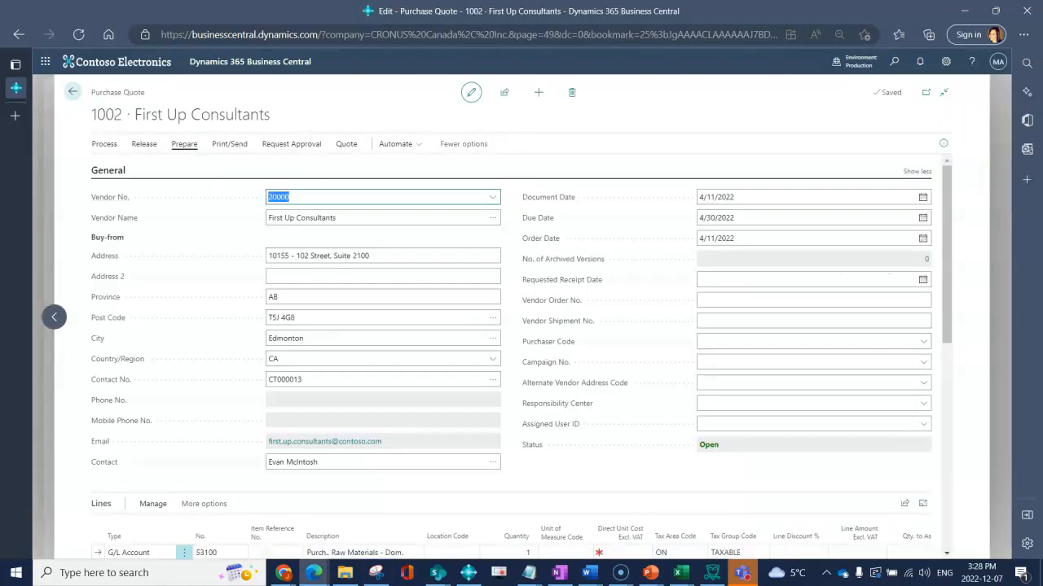
Archive purchase quote 1002 and acknowledge the archive confirmation
left_click(105, 143)
left_click(204, 166)
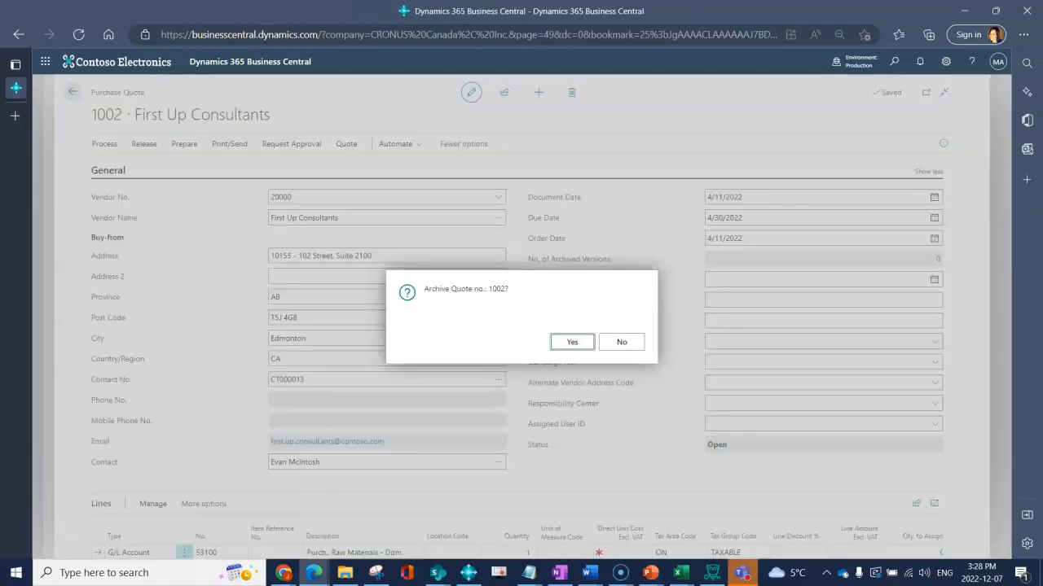
key("Return")
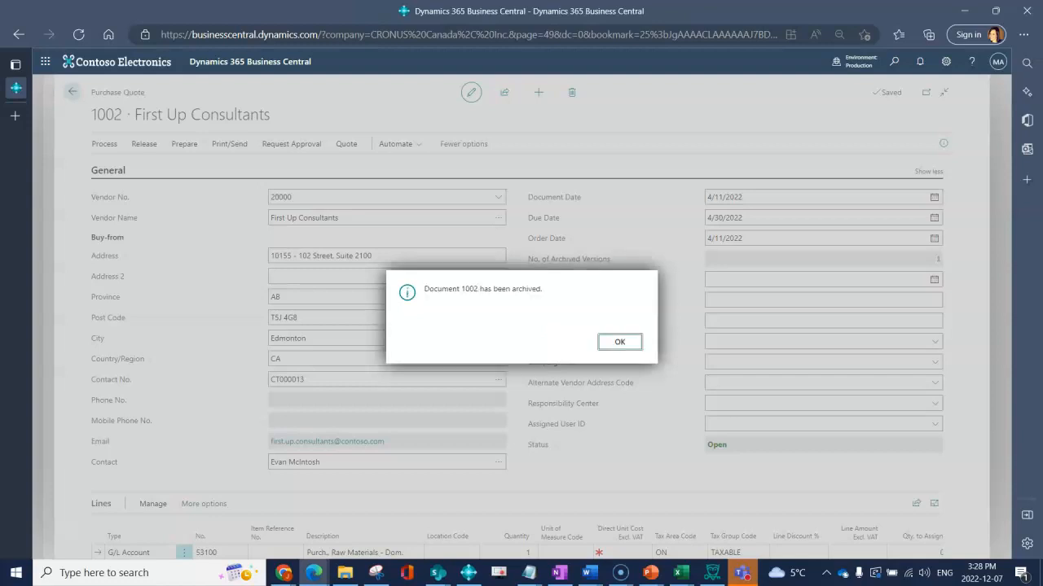
left_click(631, 343)
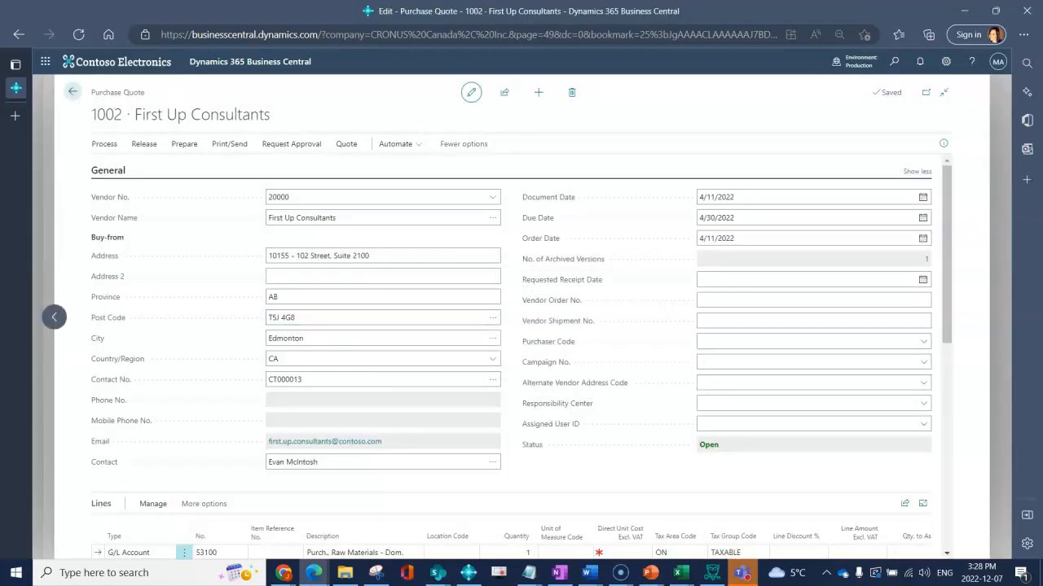
Delete quote 1002, leaving only quote 1001, and return to the home page
left_click(572, 92)
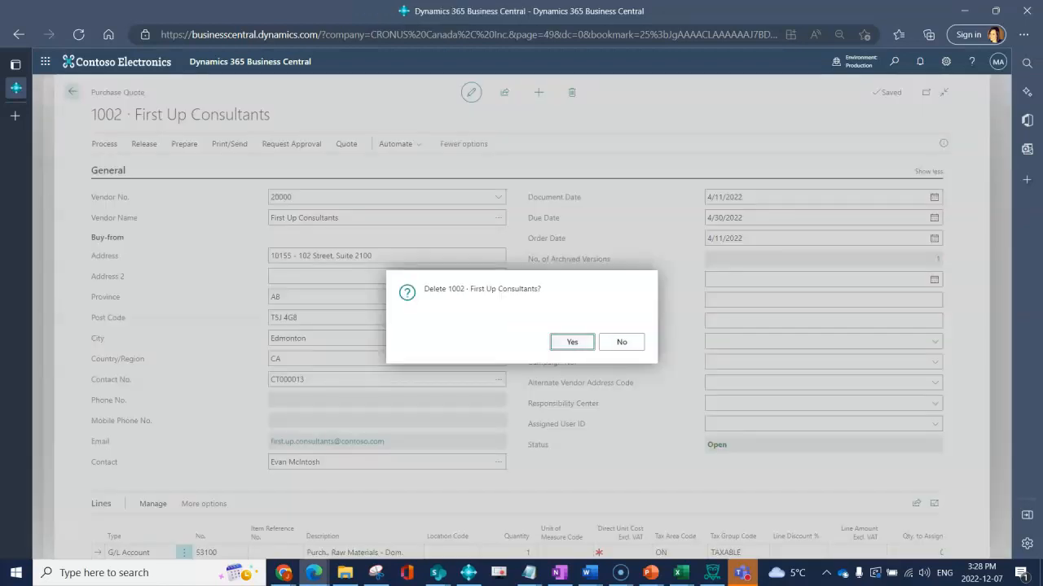
key("Return")
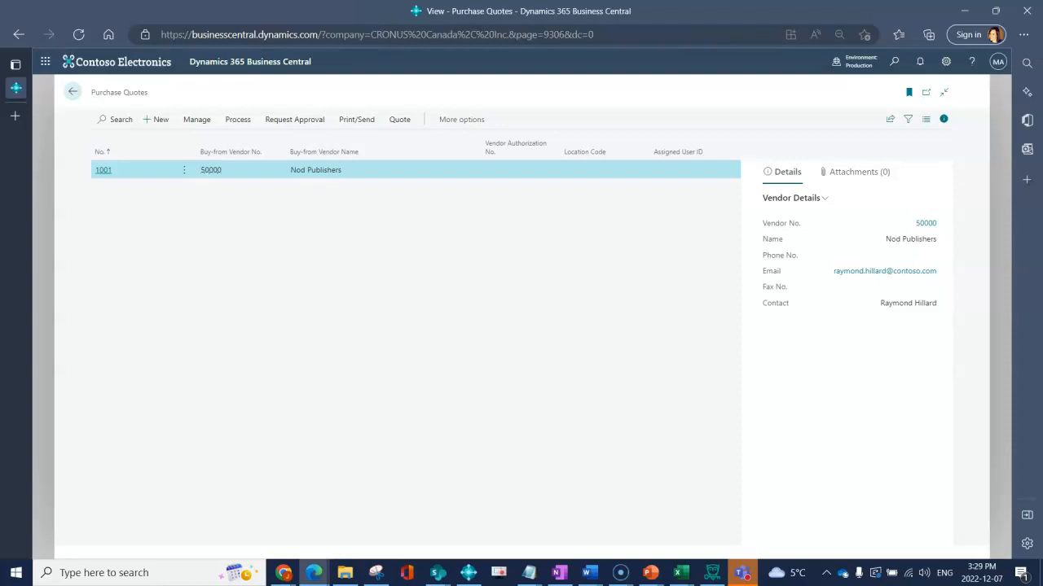
left_click(72, 91)
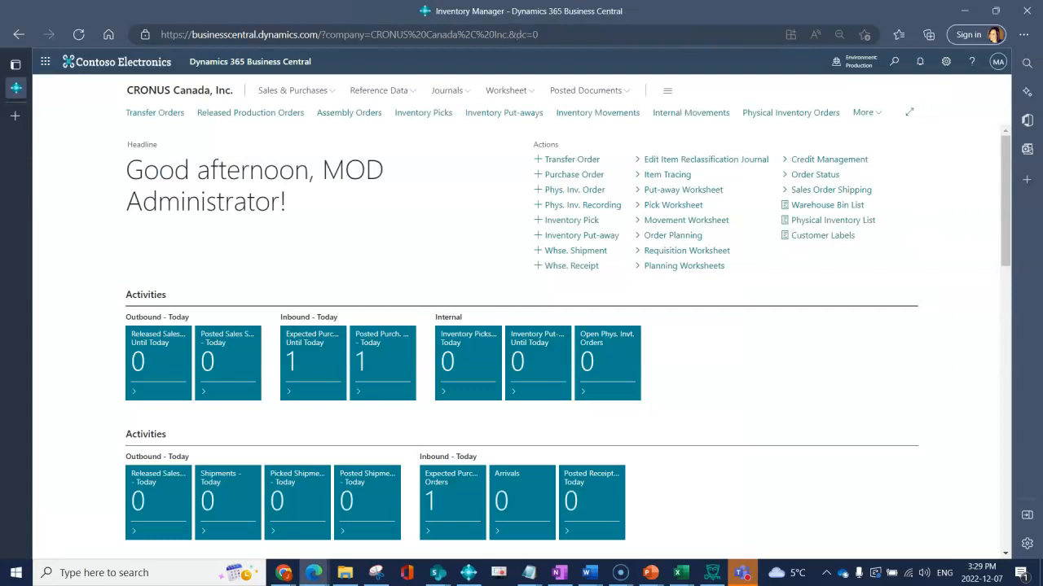